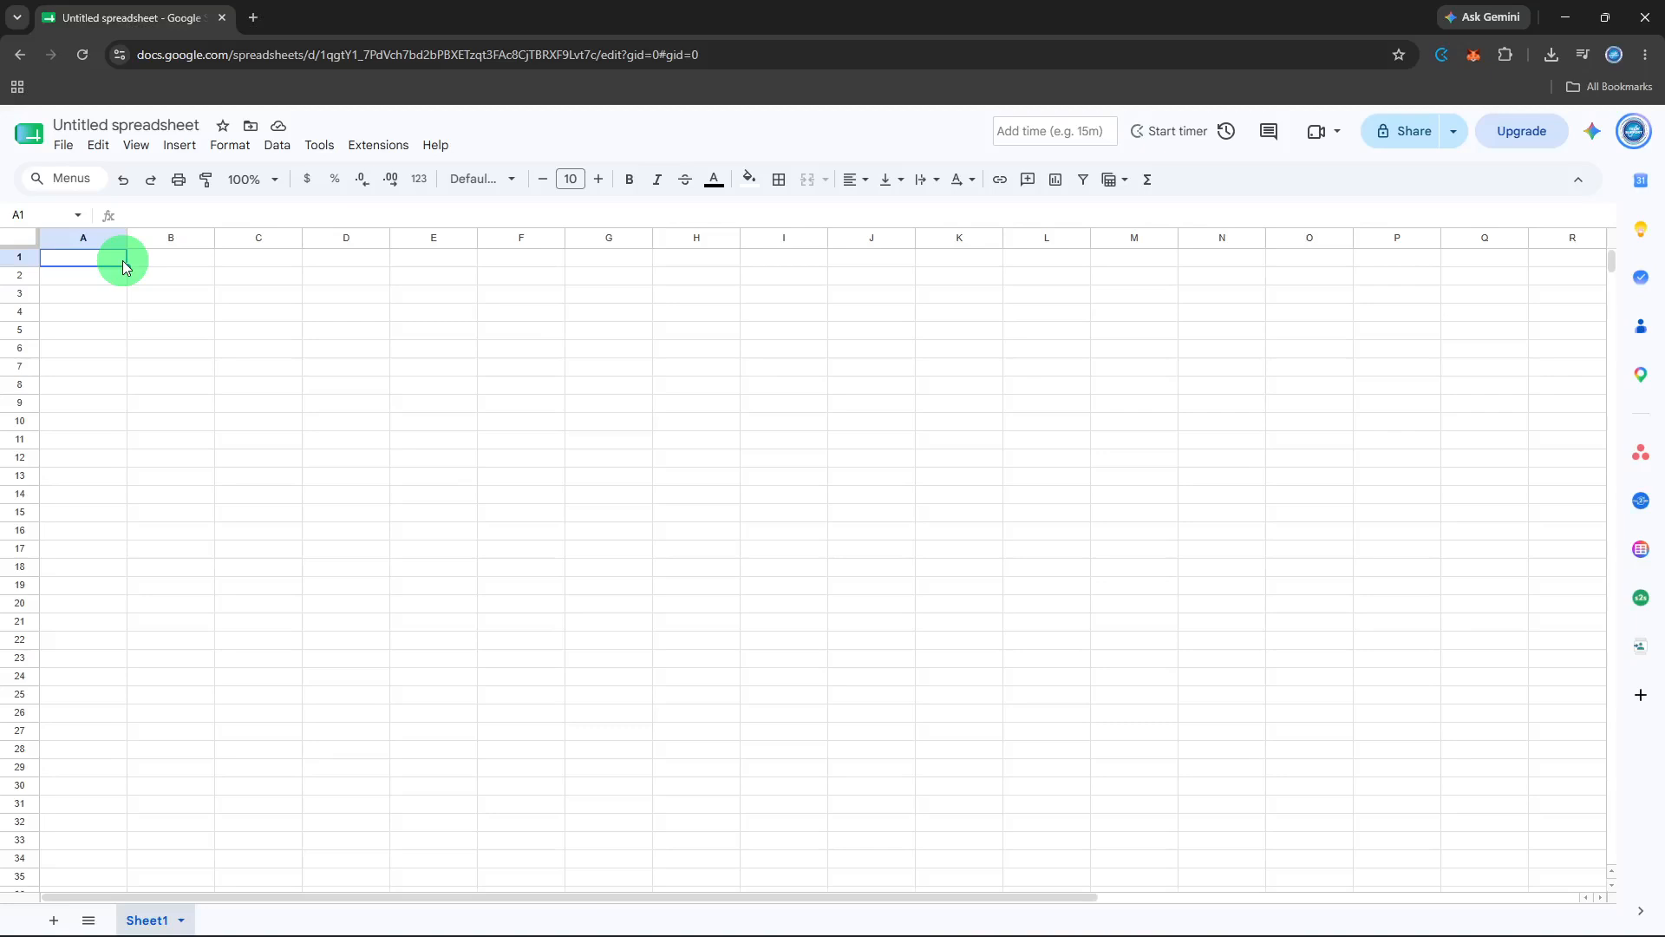
- Enter the headers Task, Start Date, End Date, Status and Owner in cells A1 through E1
type("Task")
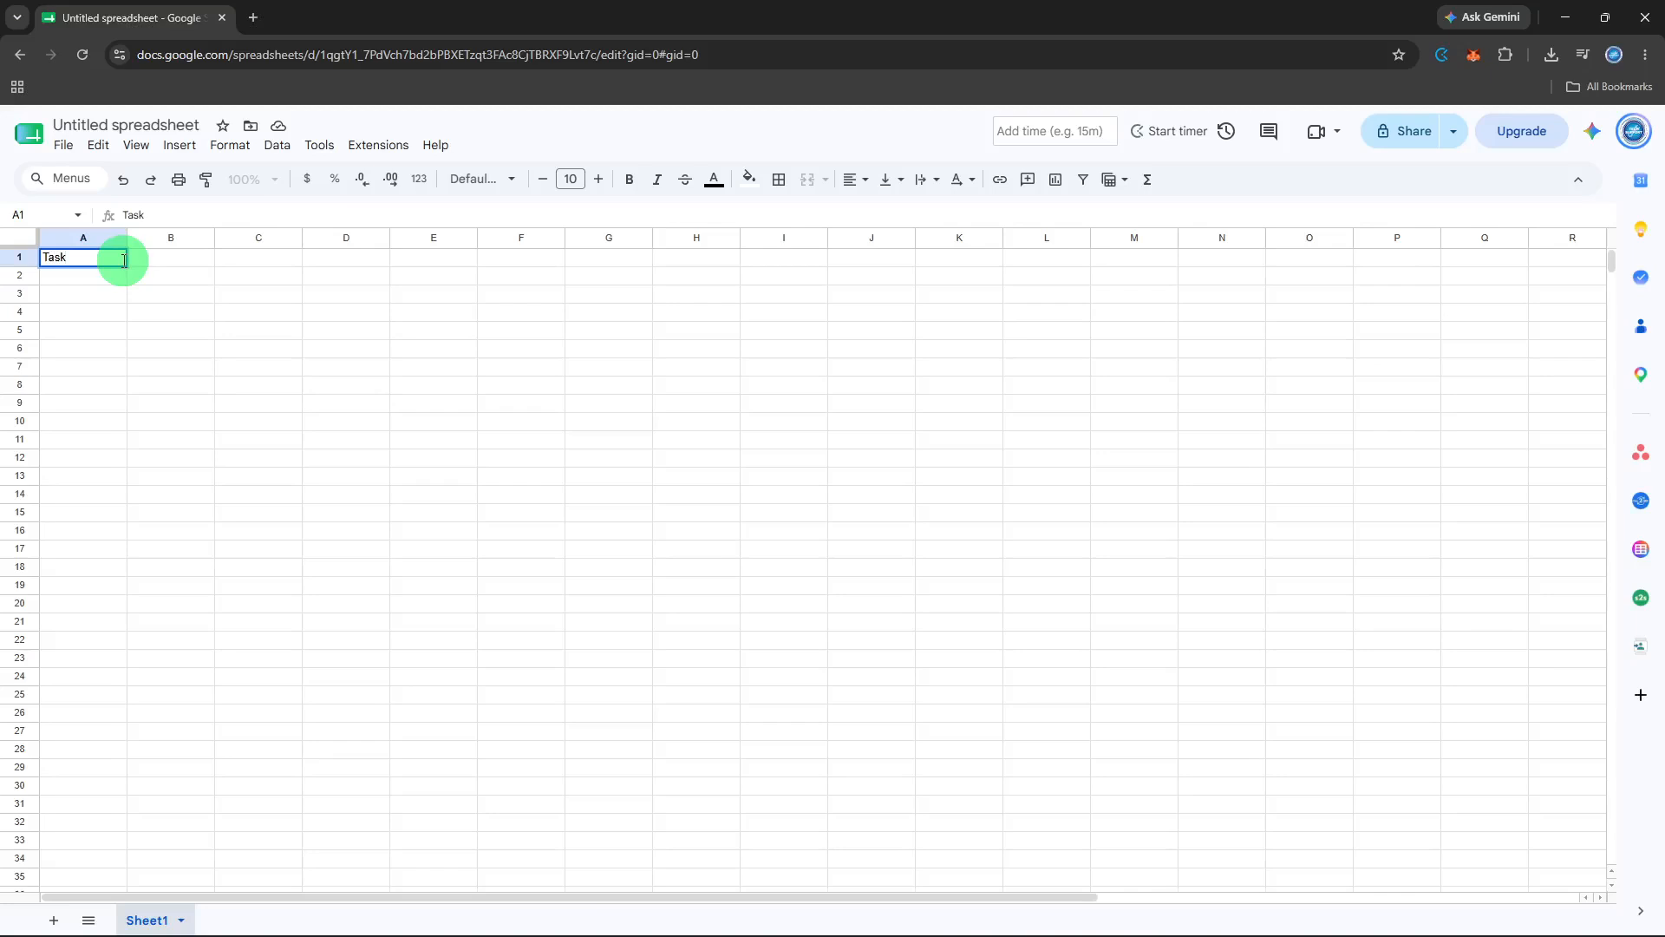
double_click(158, 258)
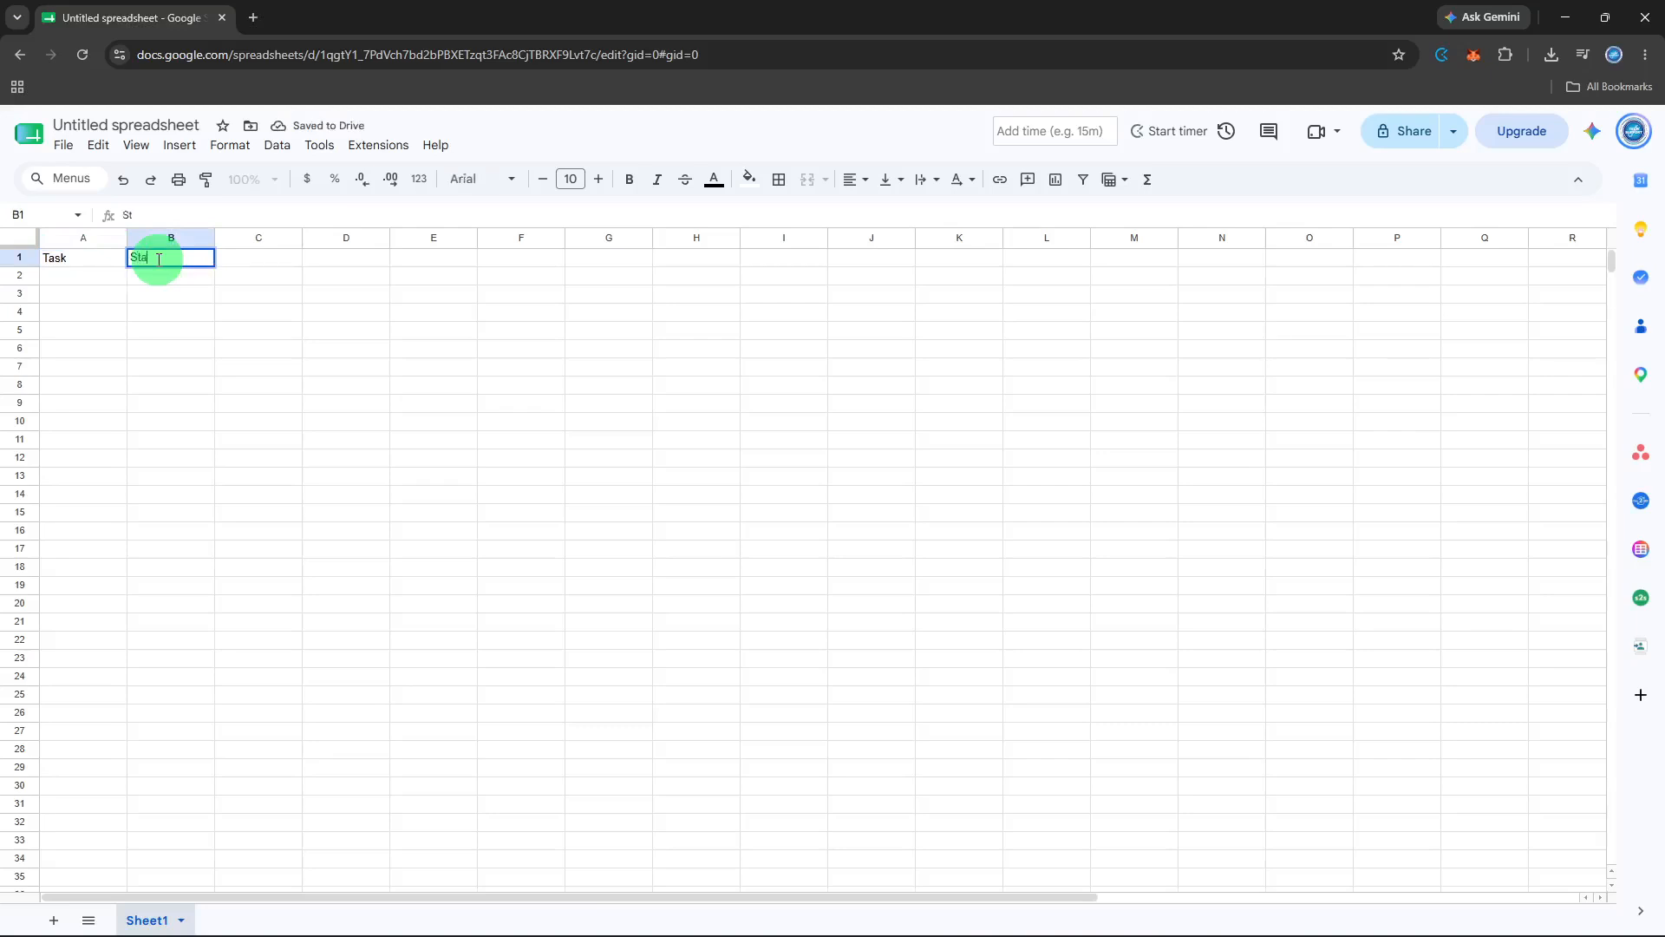
type("Start Date")
double_click(264, 257)
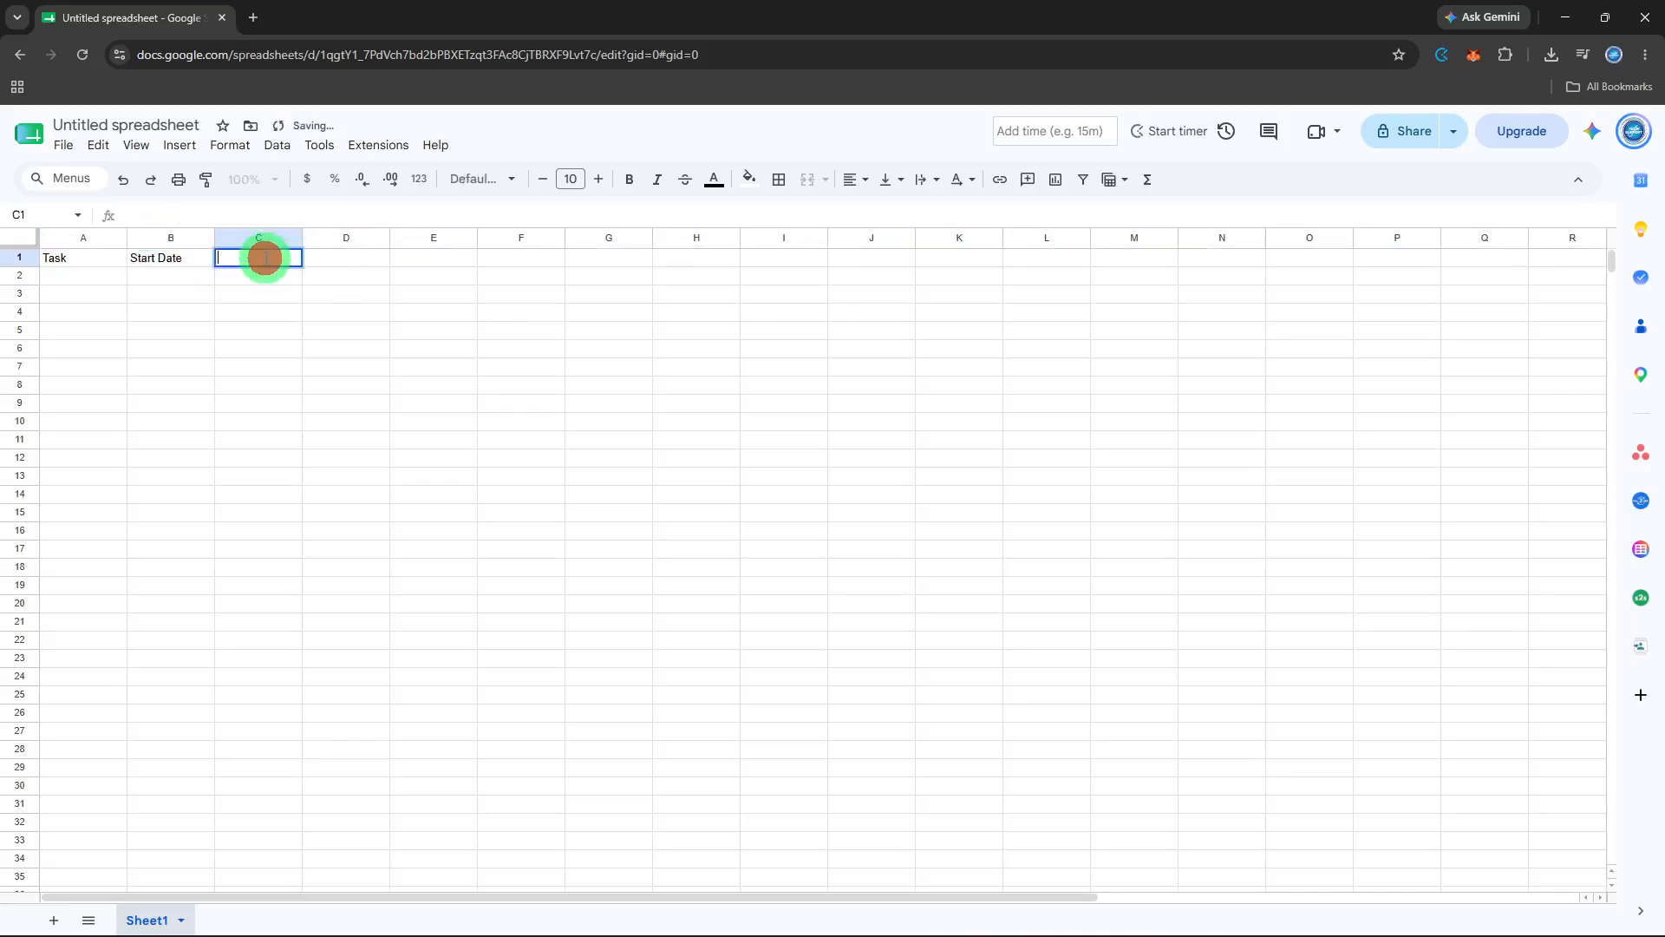
type("End Date")
double_click(306, 256)
type("S")
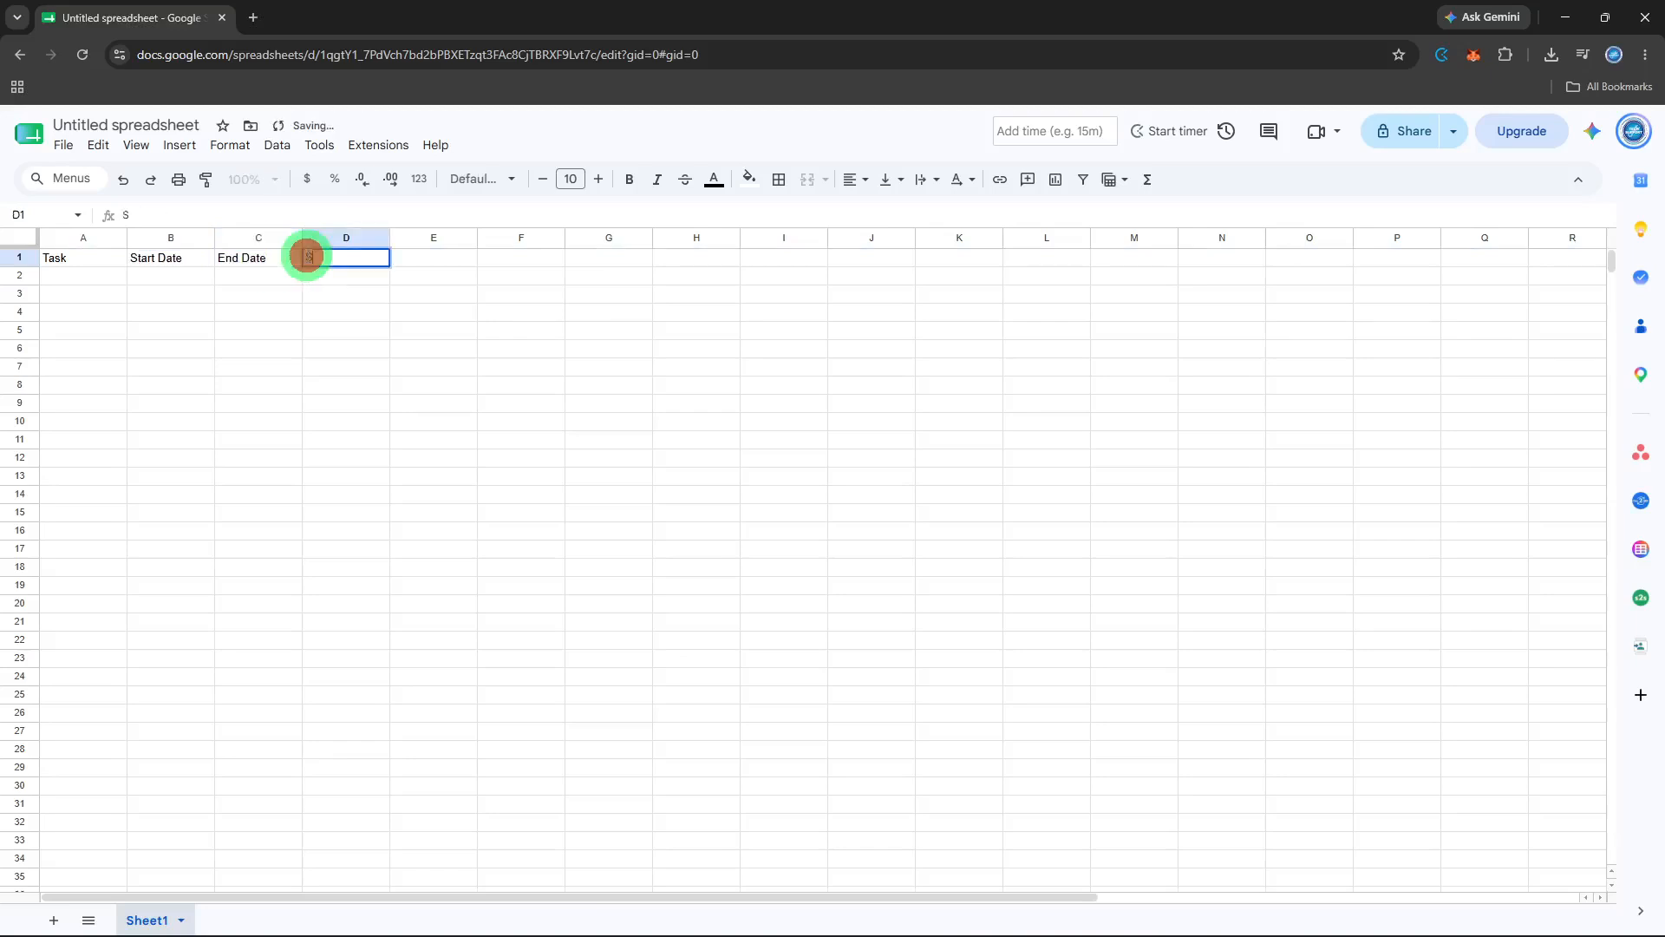
type("tatus")
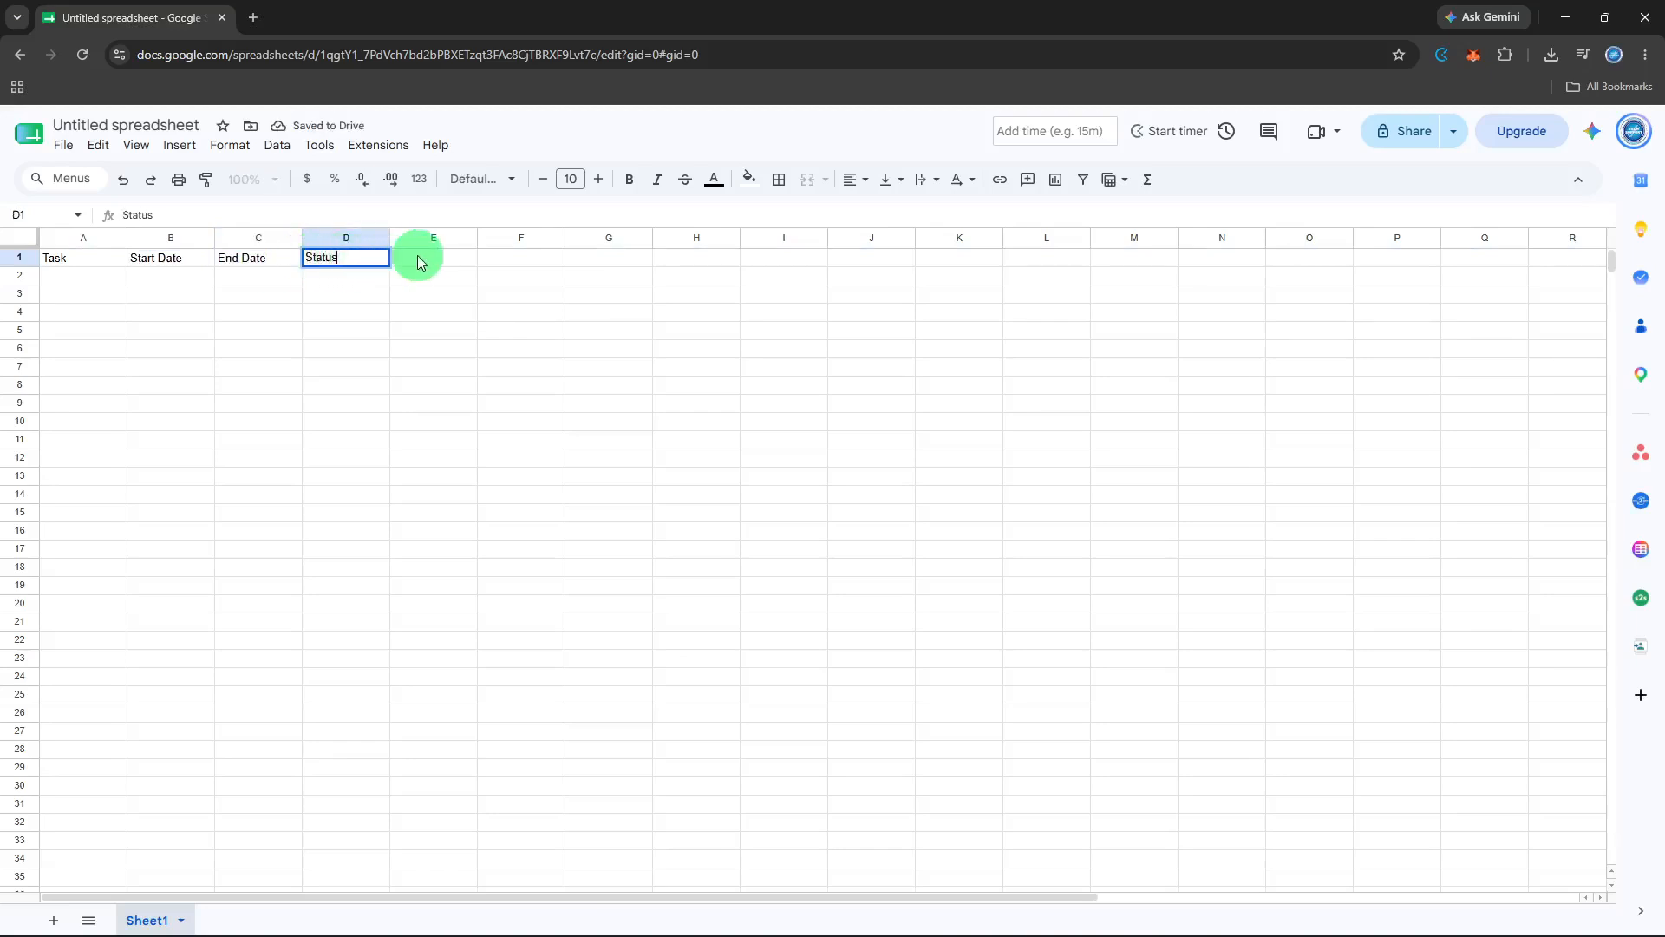
double_click(423, 255)
type("Owne")
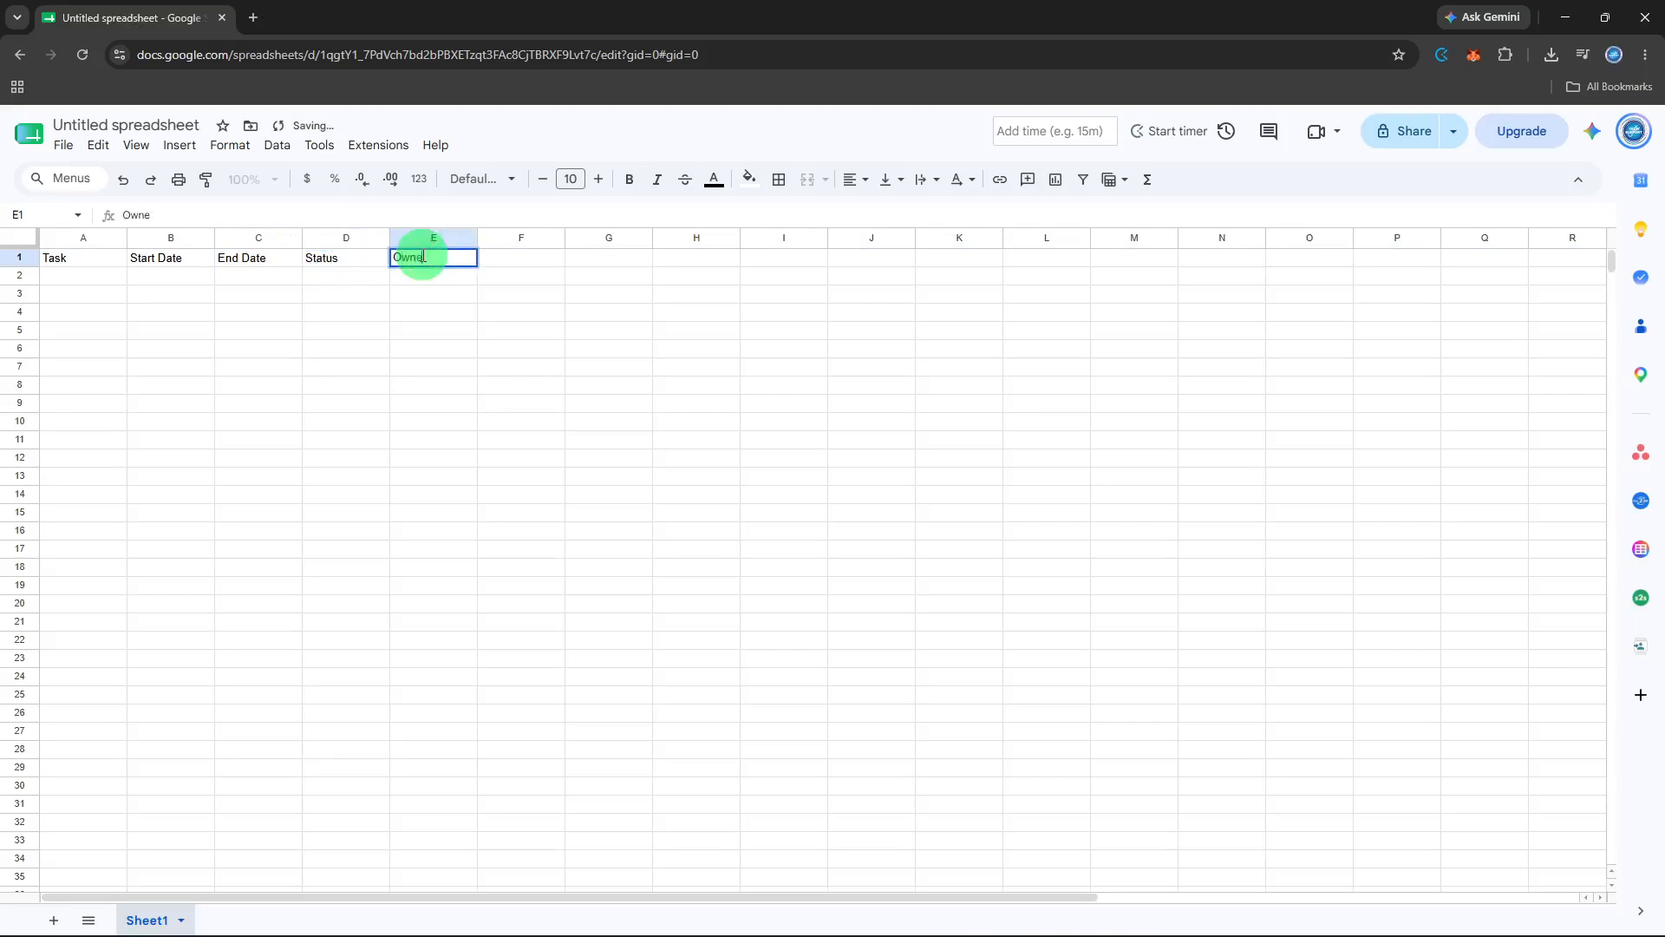
type("r")
- Paste the copied task list beneath the headers, starting at cell A2
left_click_drag(49, 274, 457, 683)
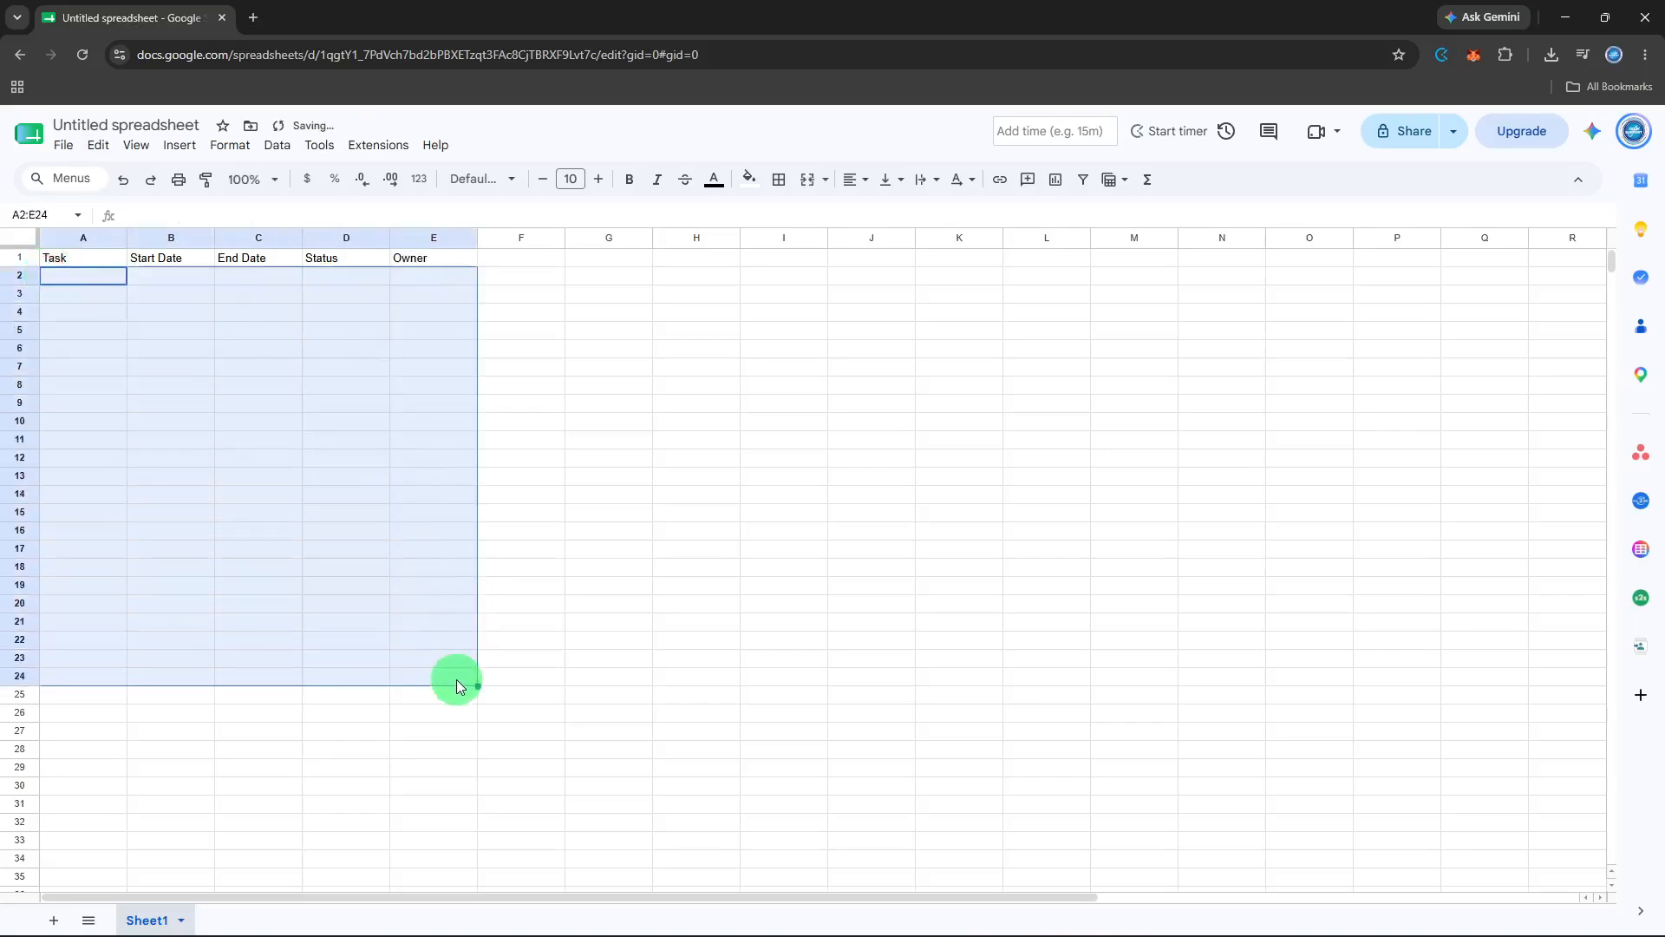
key("ctrl+v")
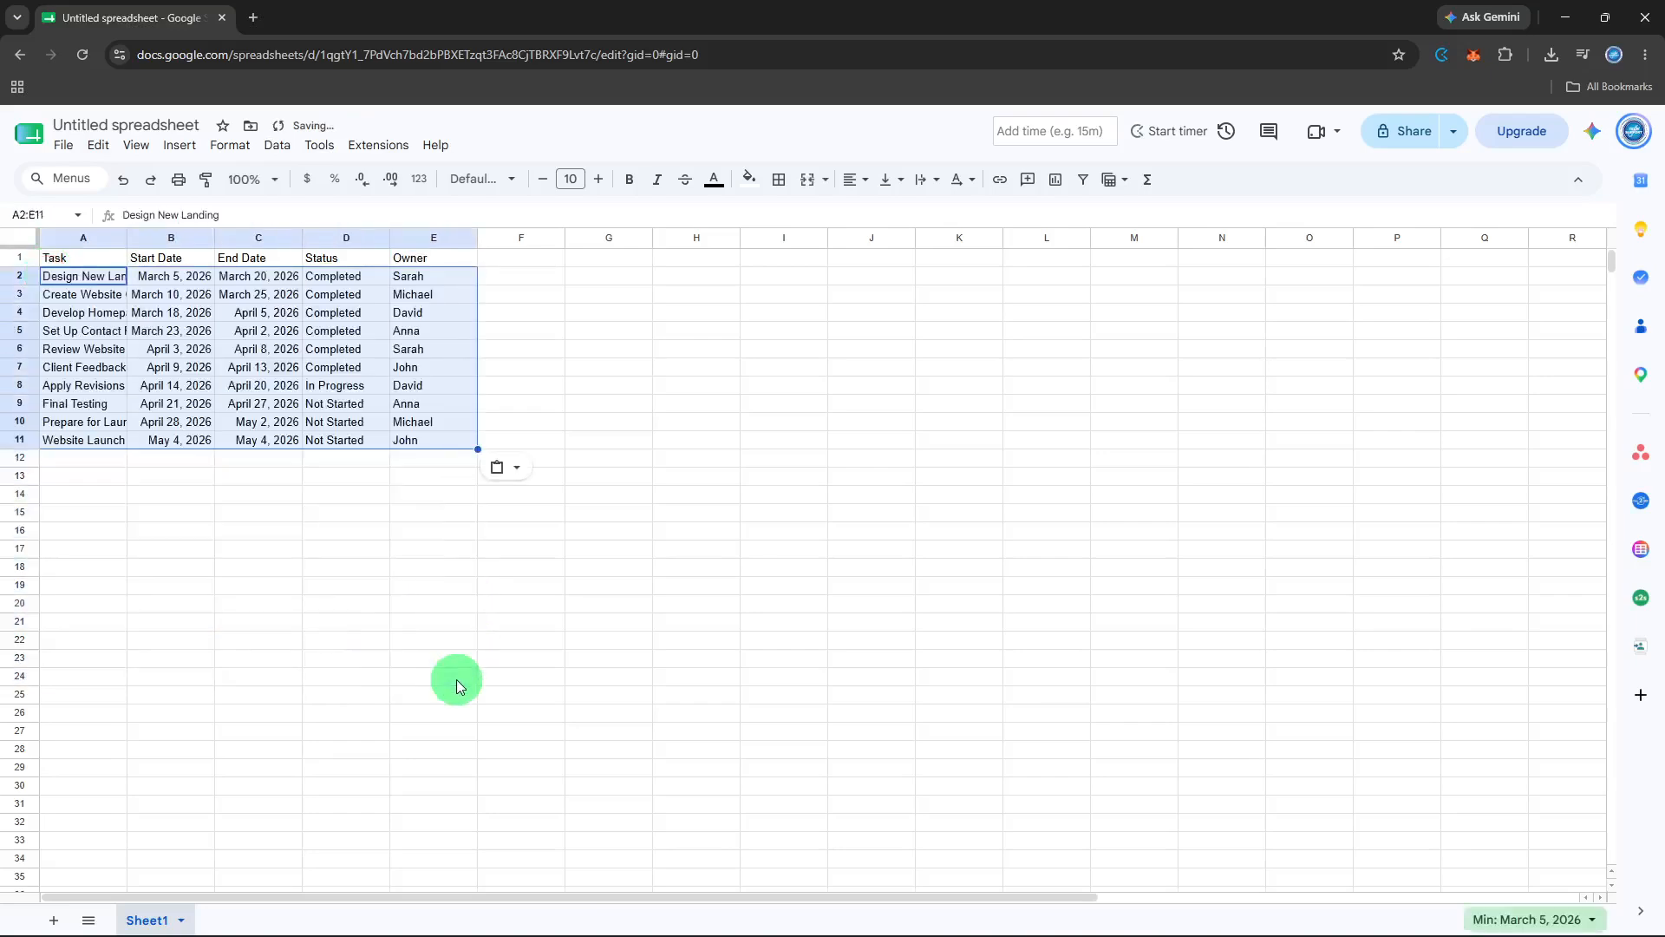
left_click(419, 498)
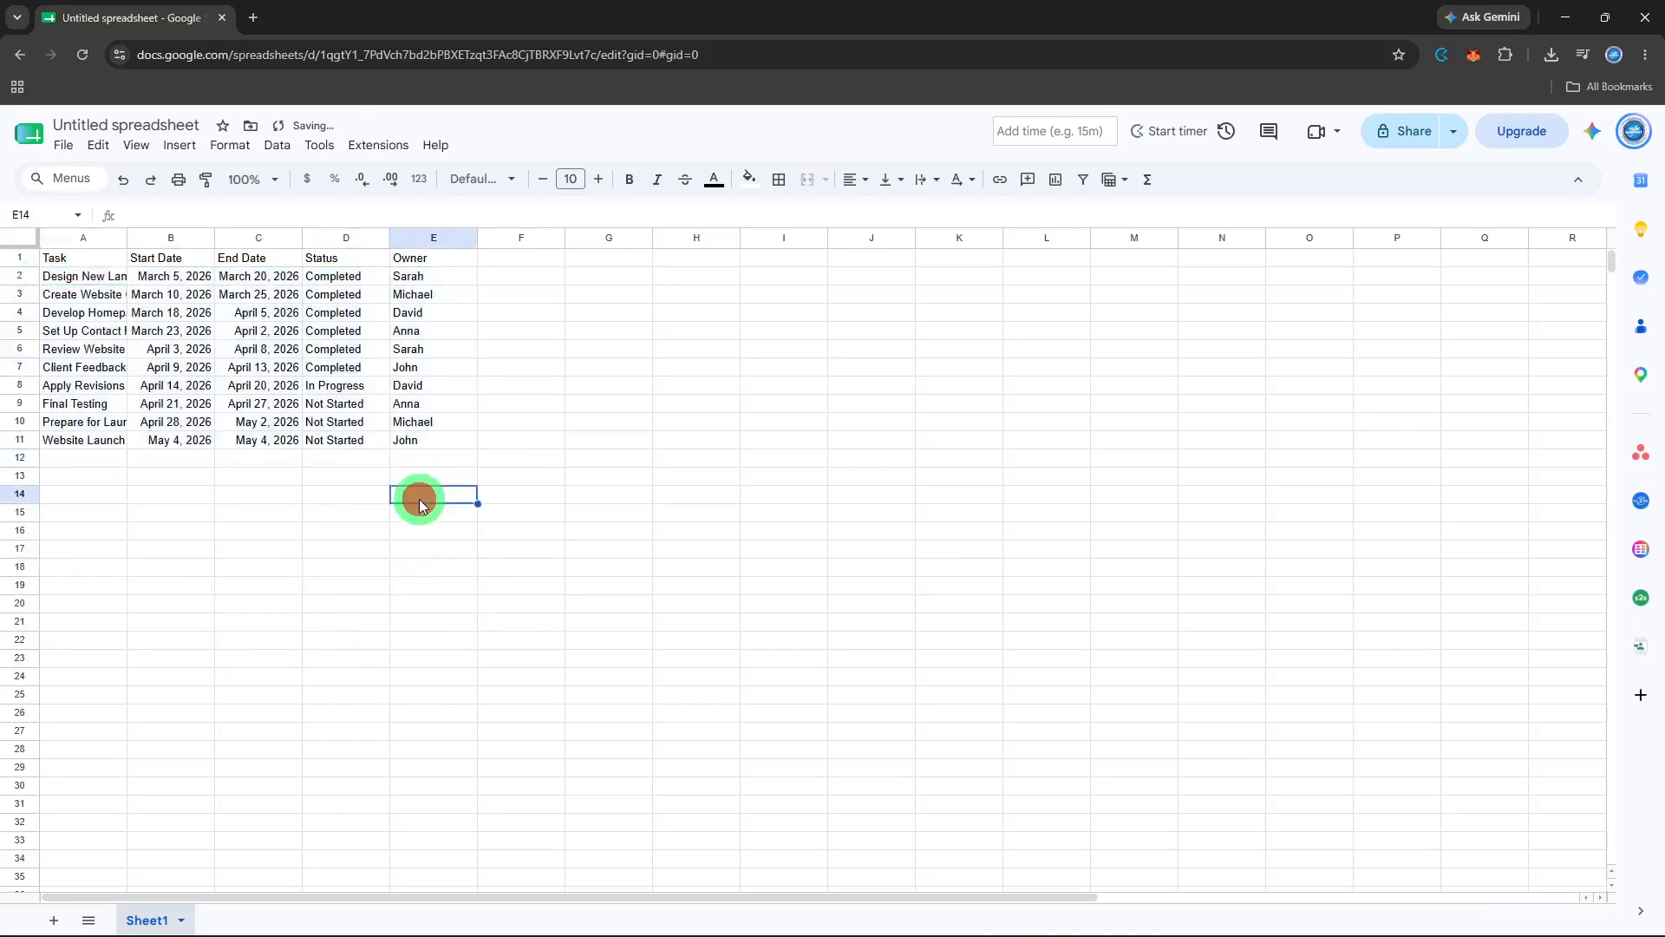
- Fit the width of the Task column to its contents
double_click(127, 238)
double_click(261, 234)
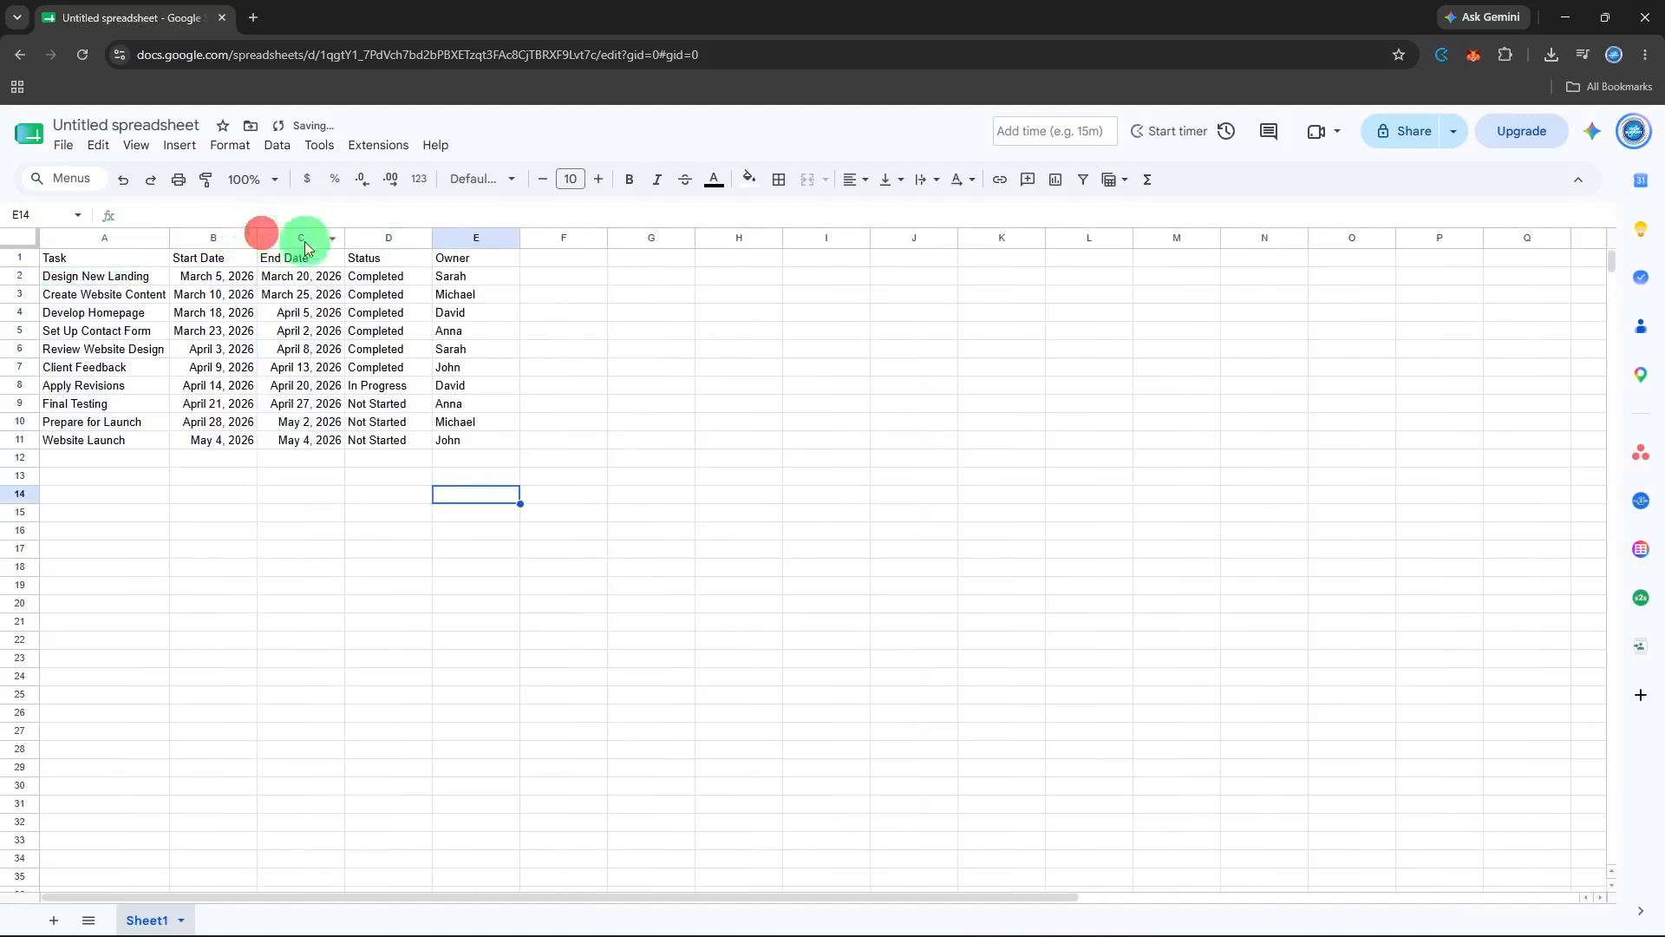
right_click(250, 235)
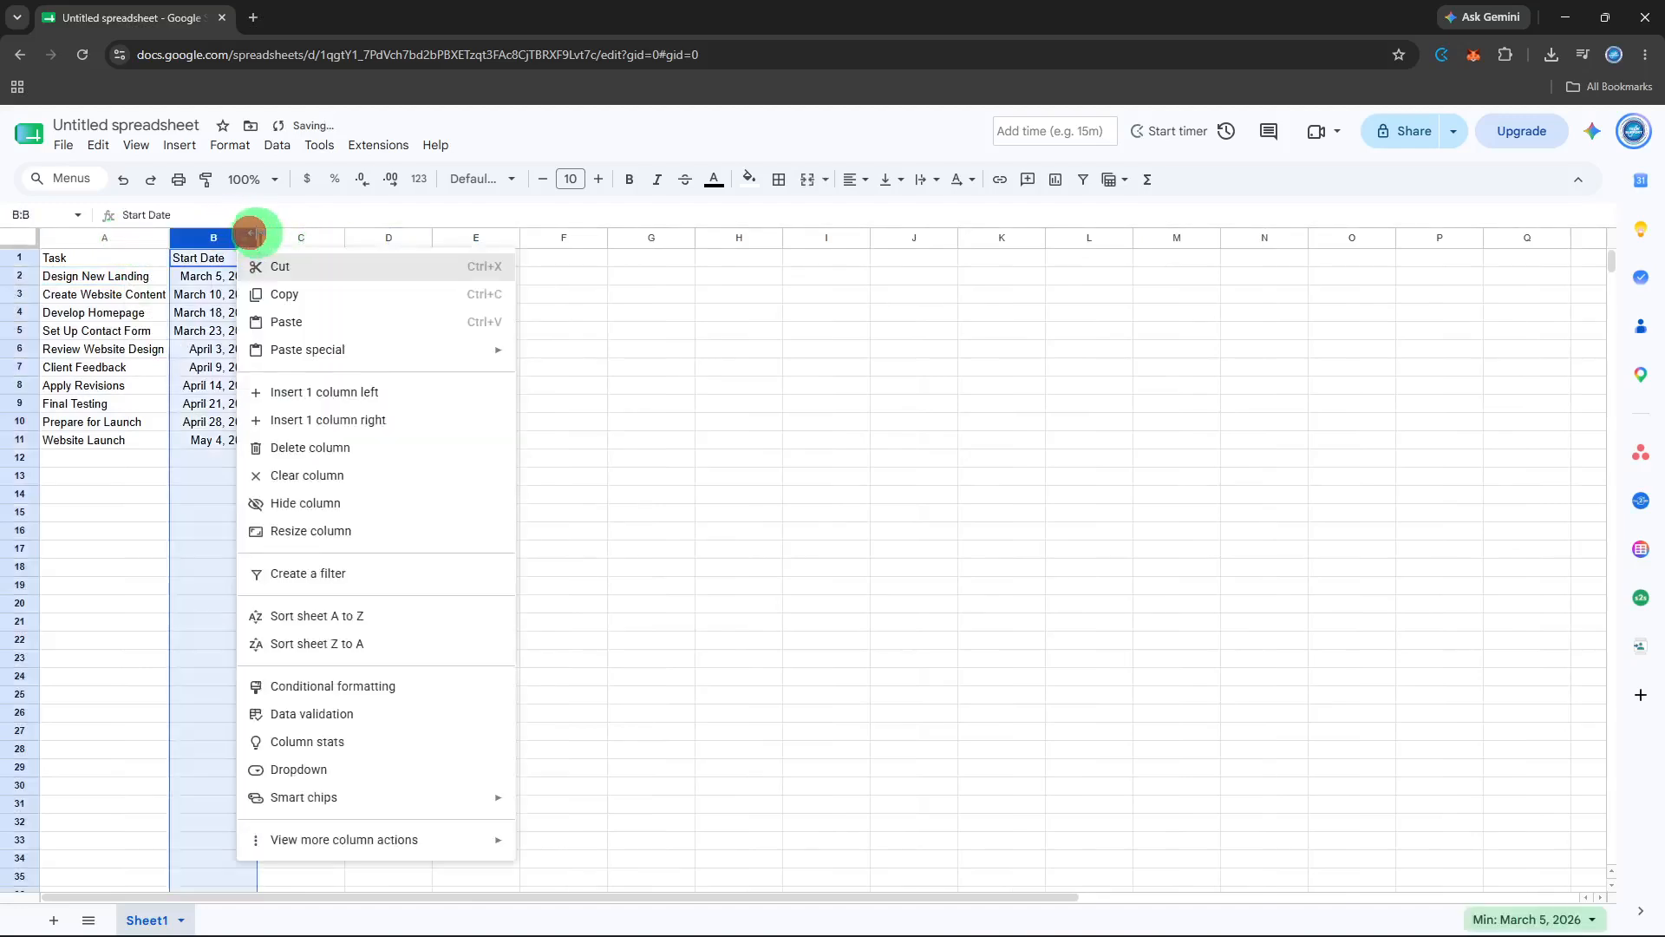
left_click(257, 232)
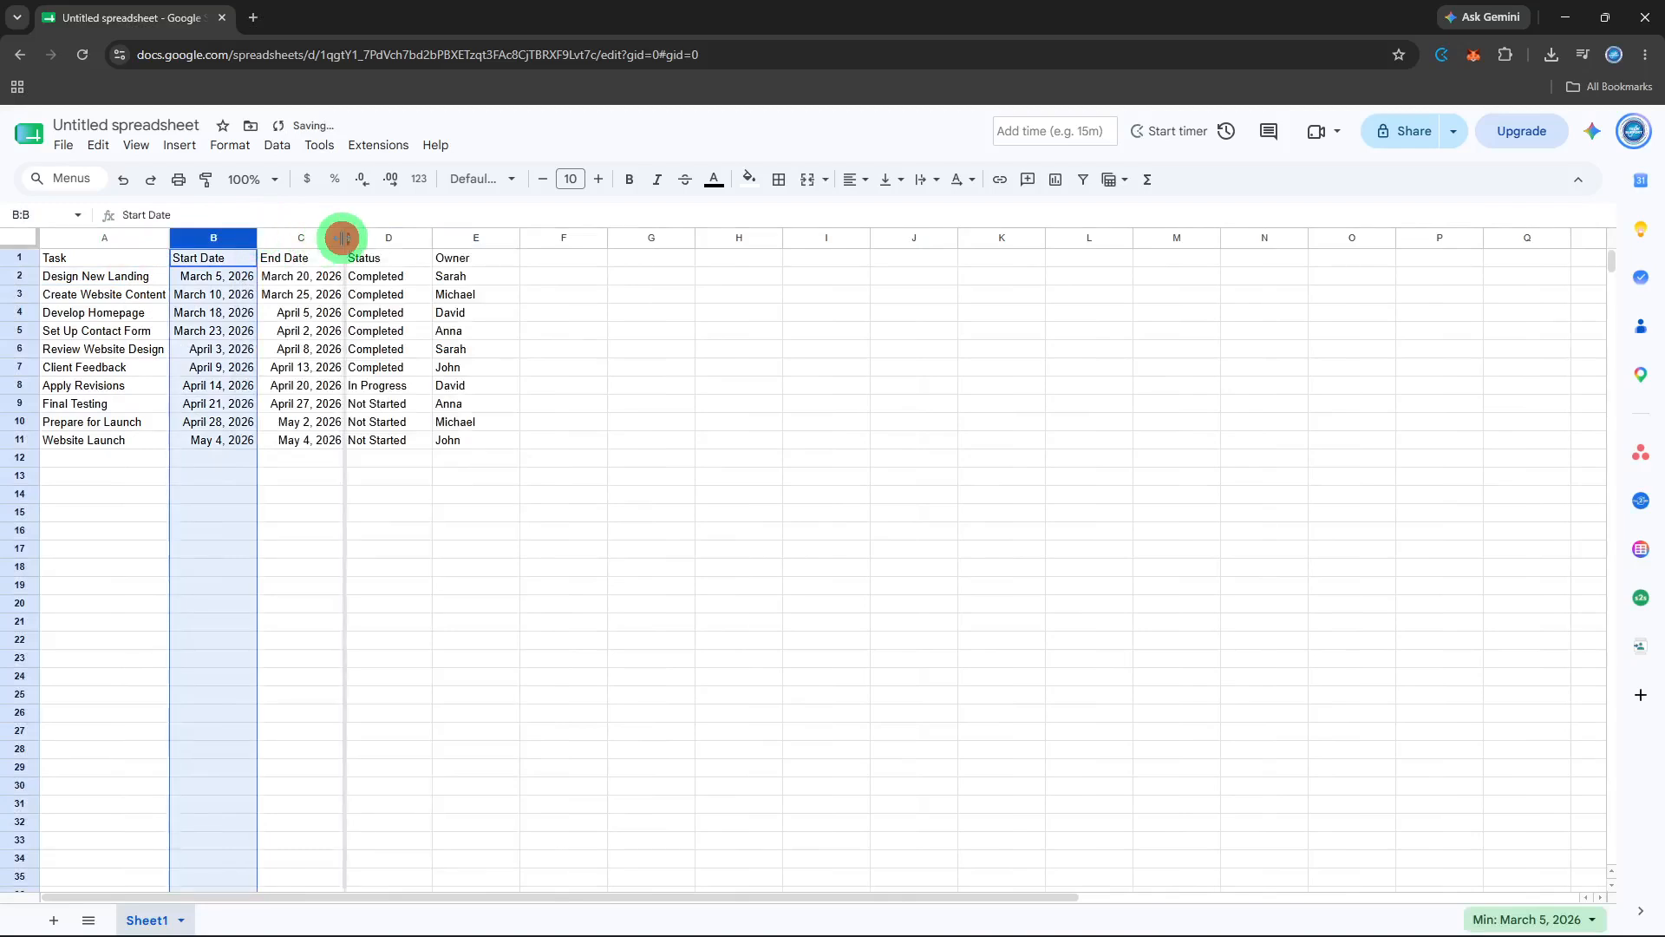
left_click(507, 301)
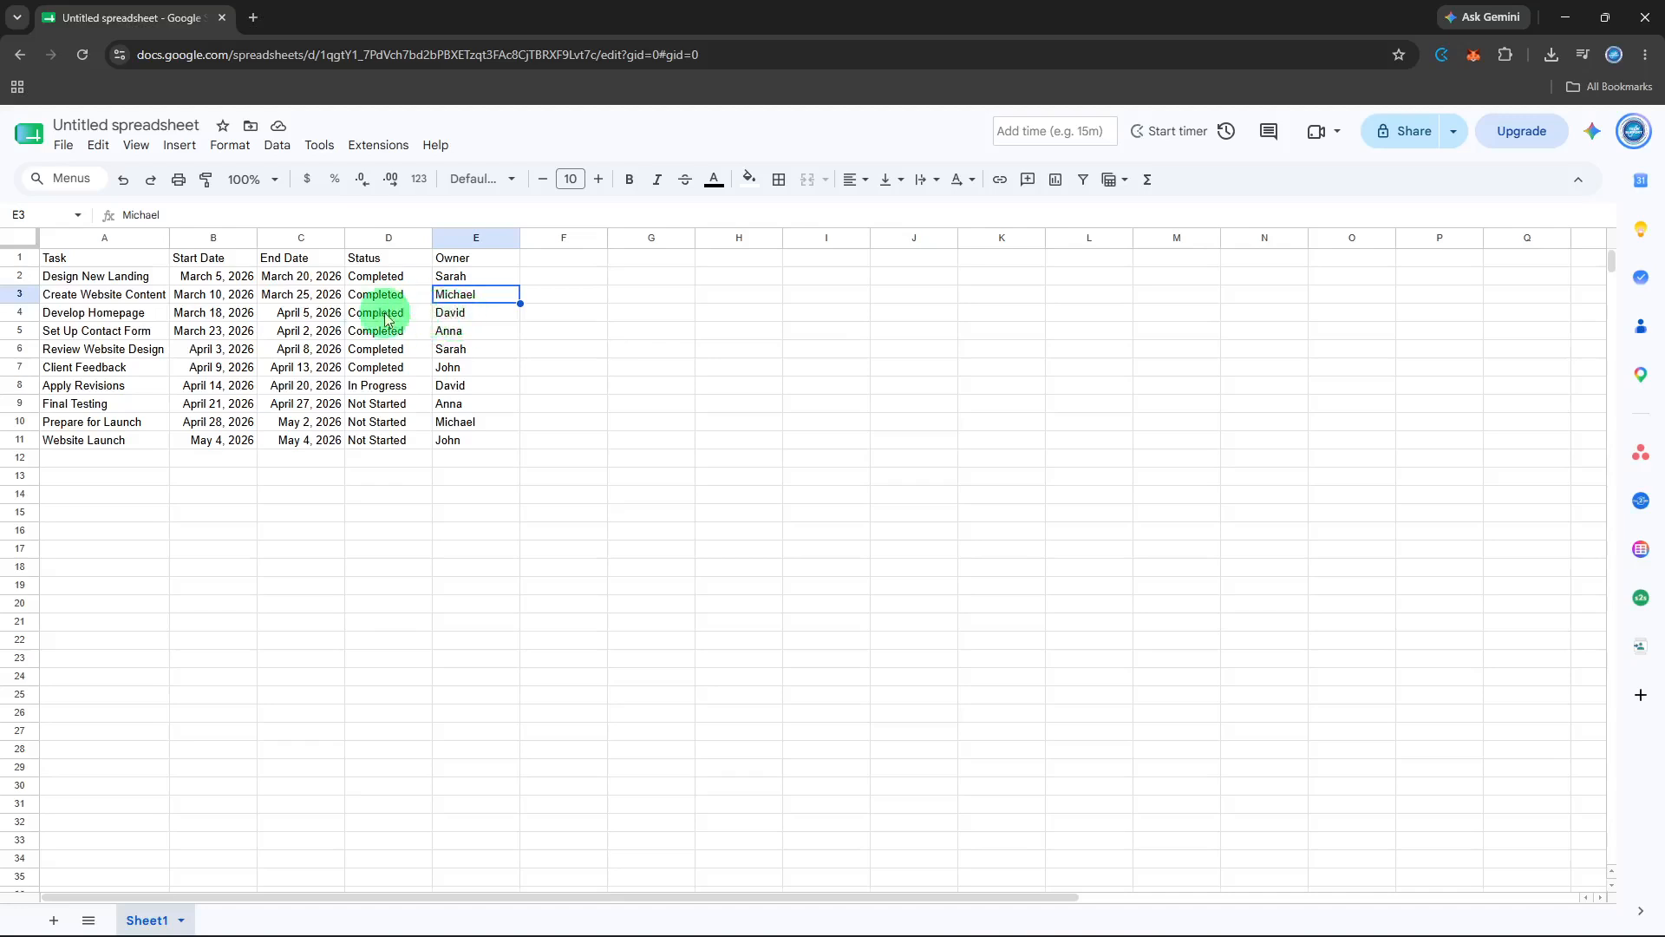
- Apply the Date number format to the whole Start Date column
left_click(227, 239)
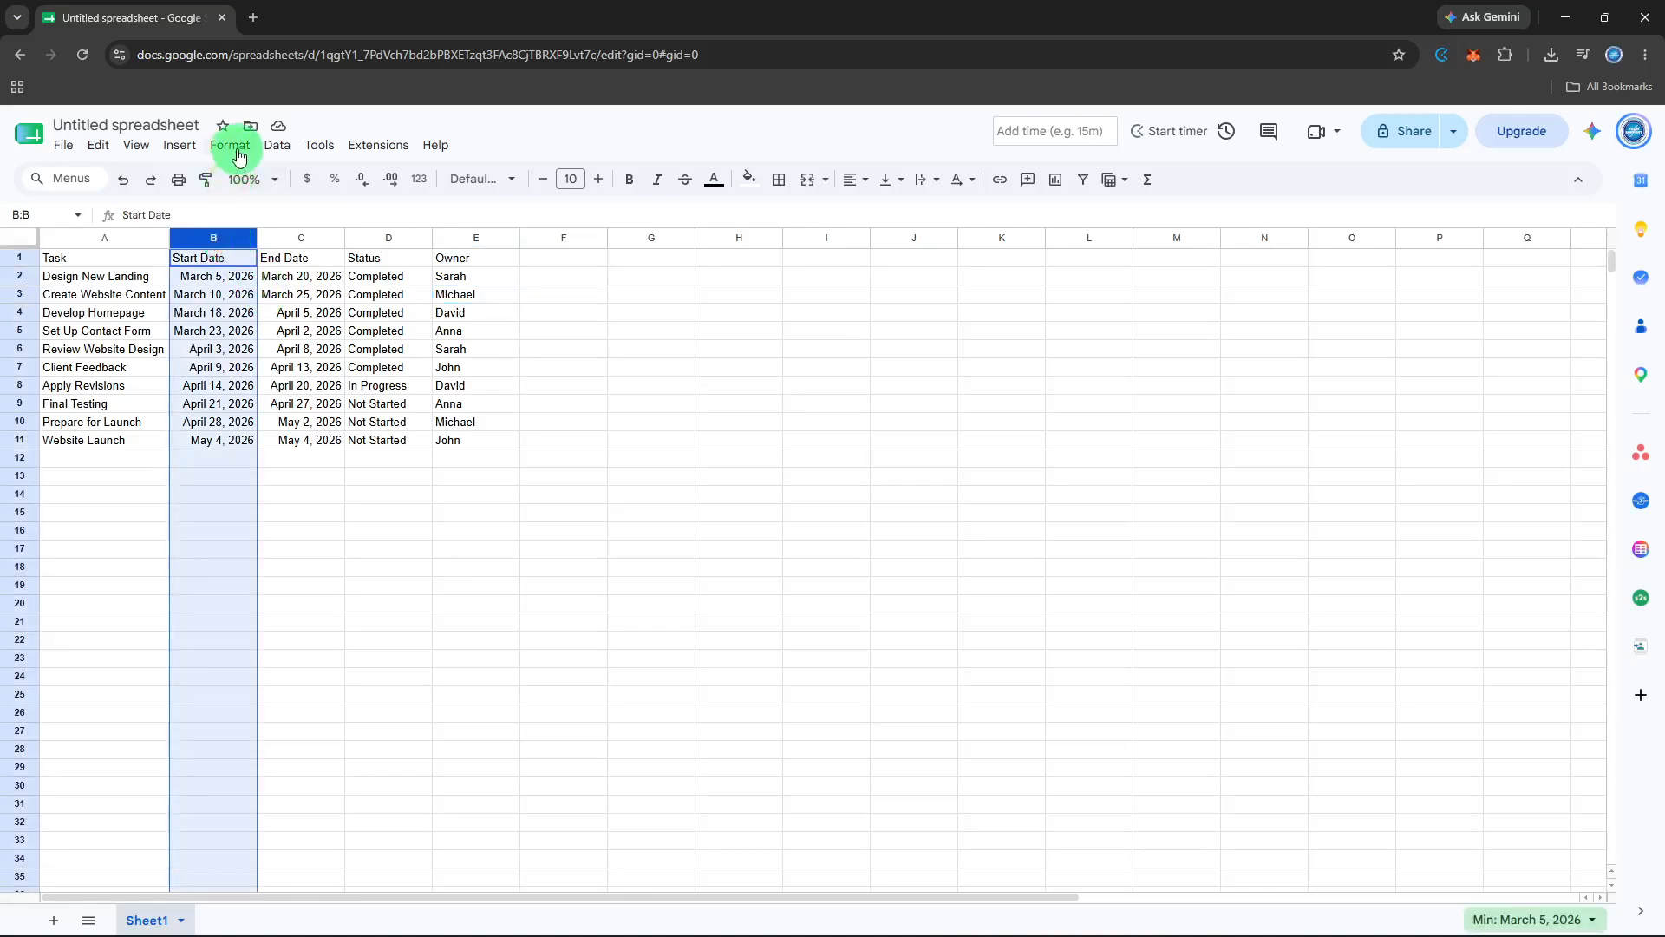
left_click(275, 247)
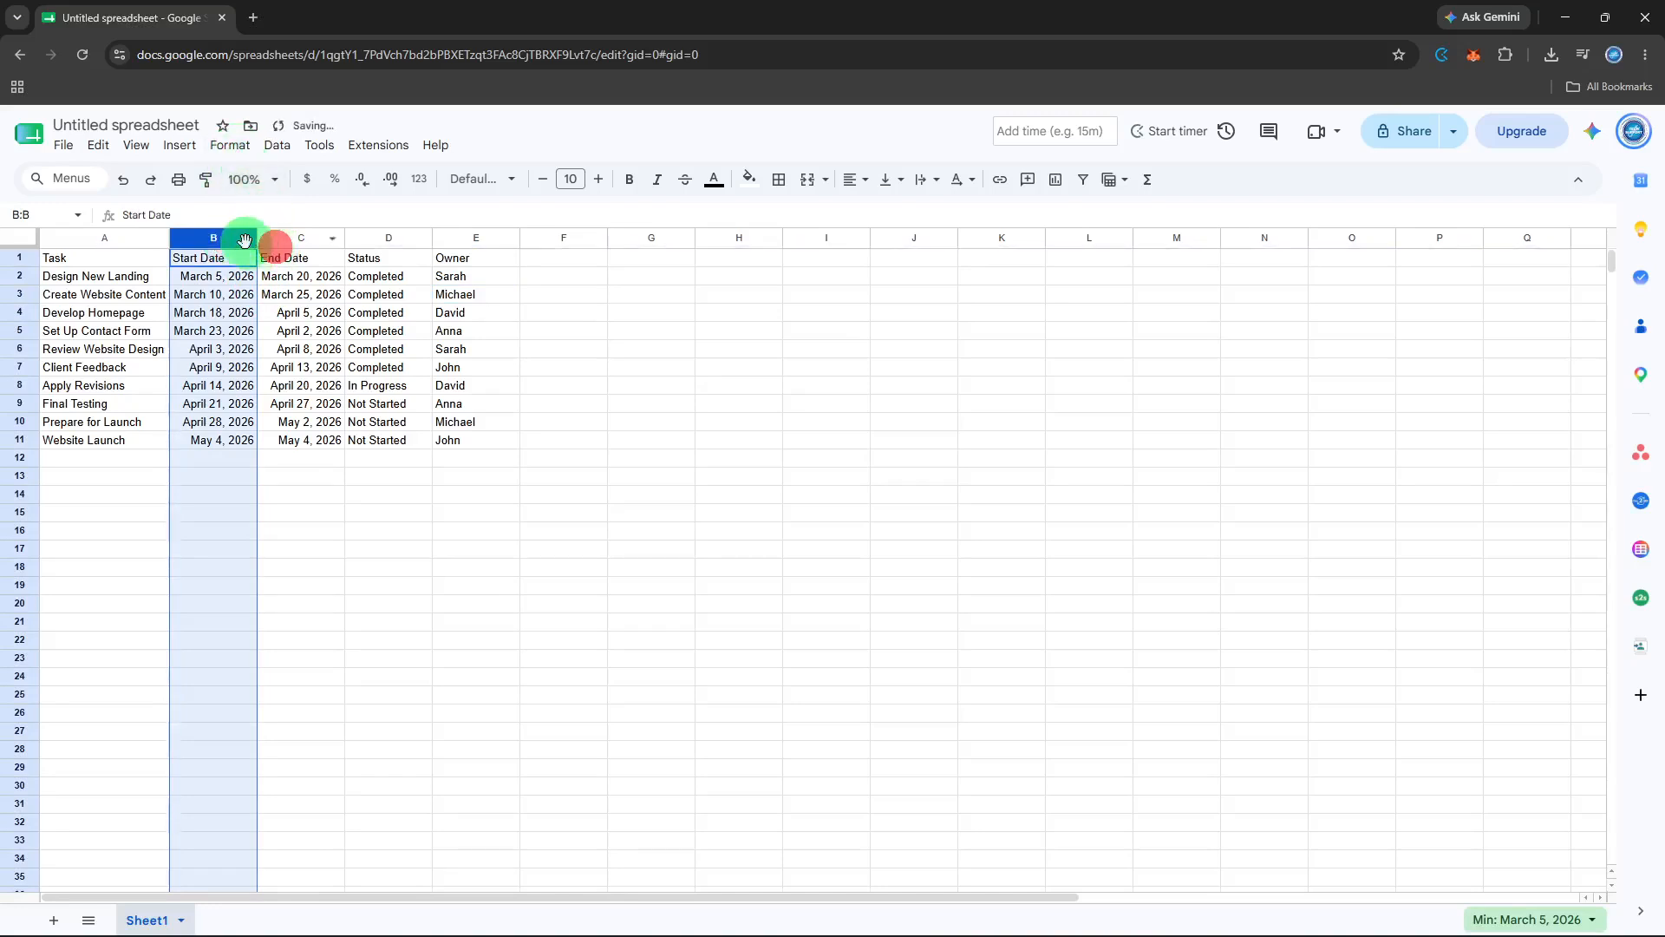
left_click(282, 234)
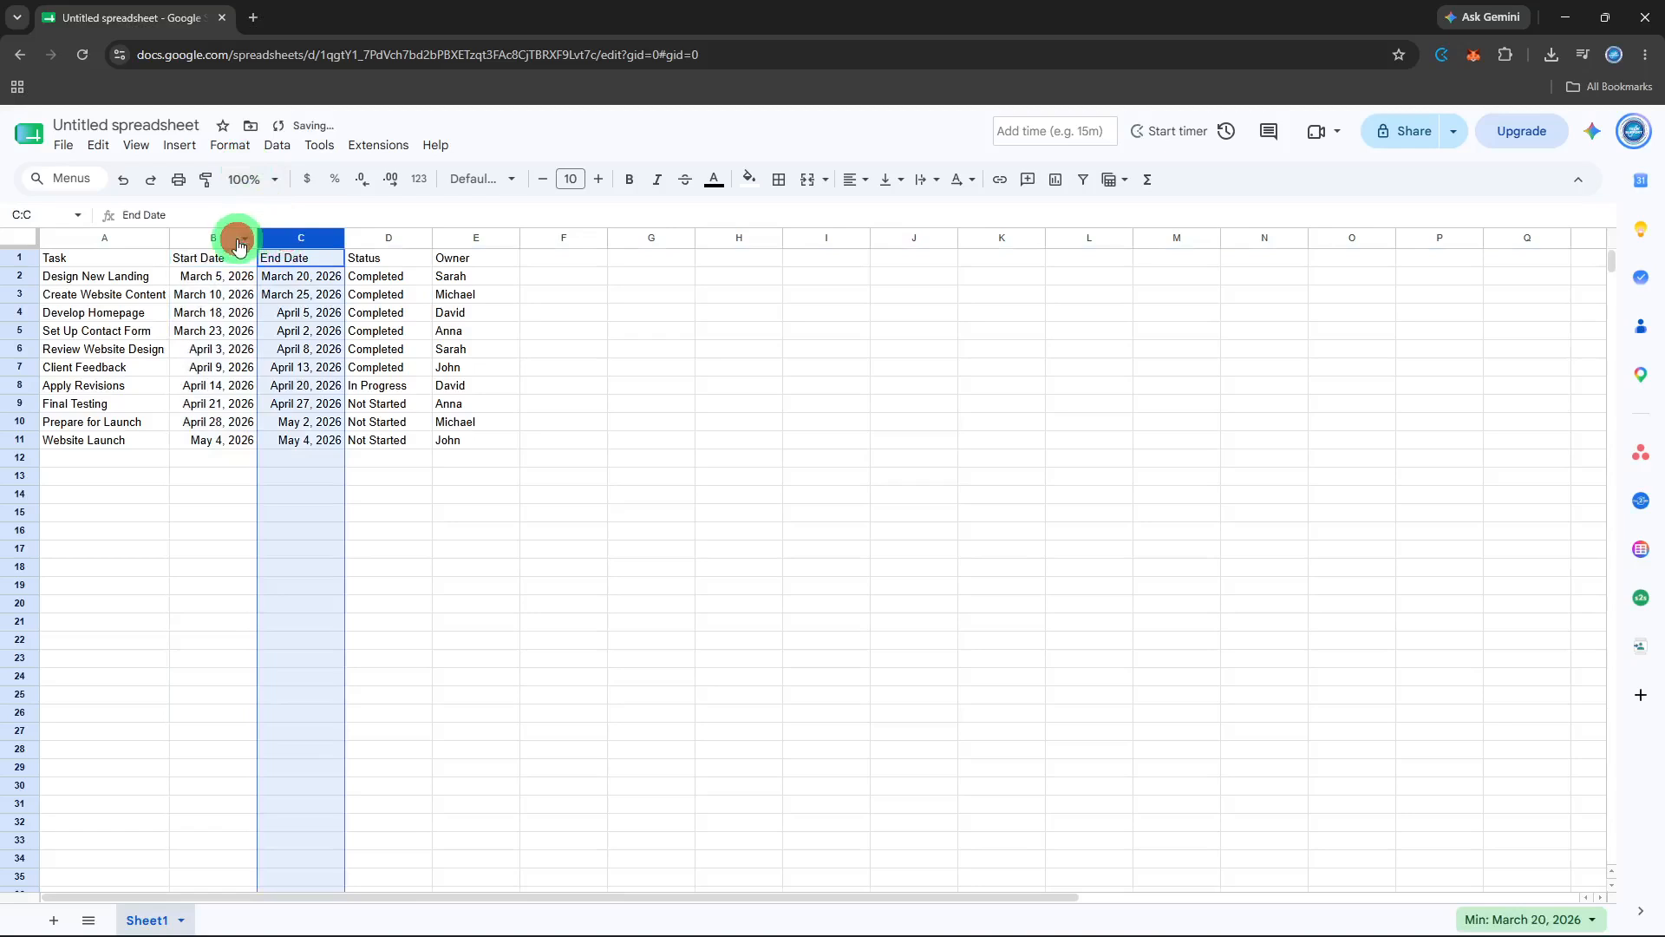
left_click(242, 240)
left_click(267, 245)
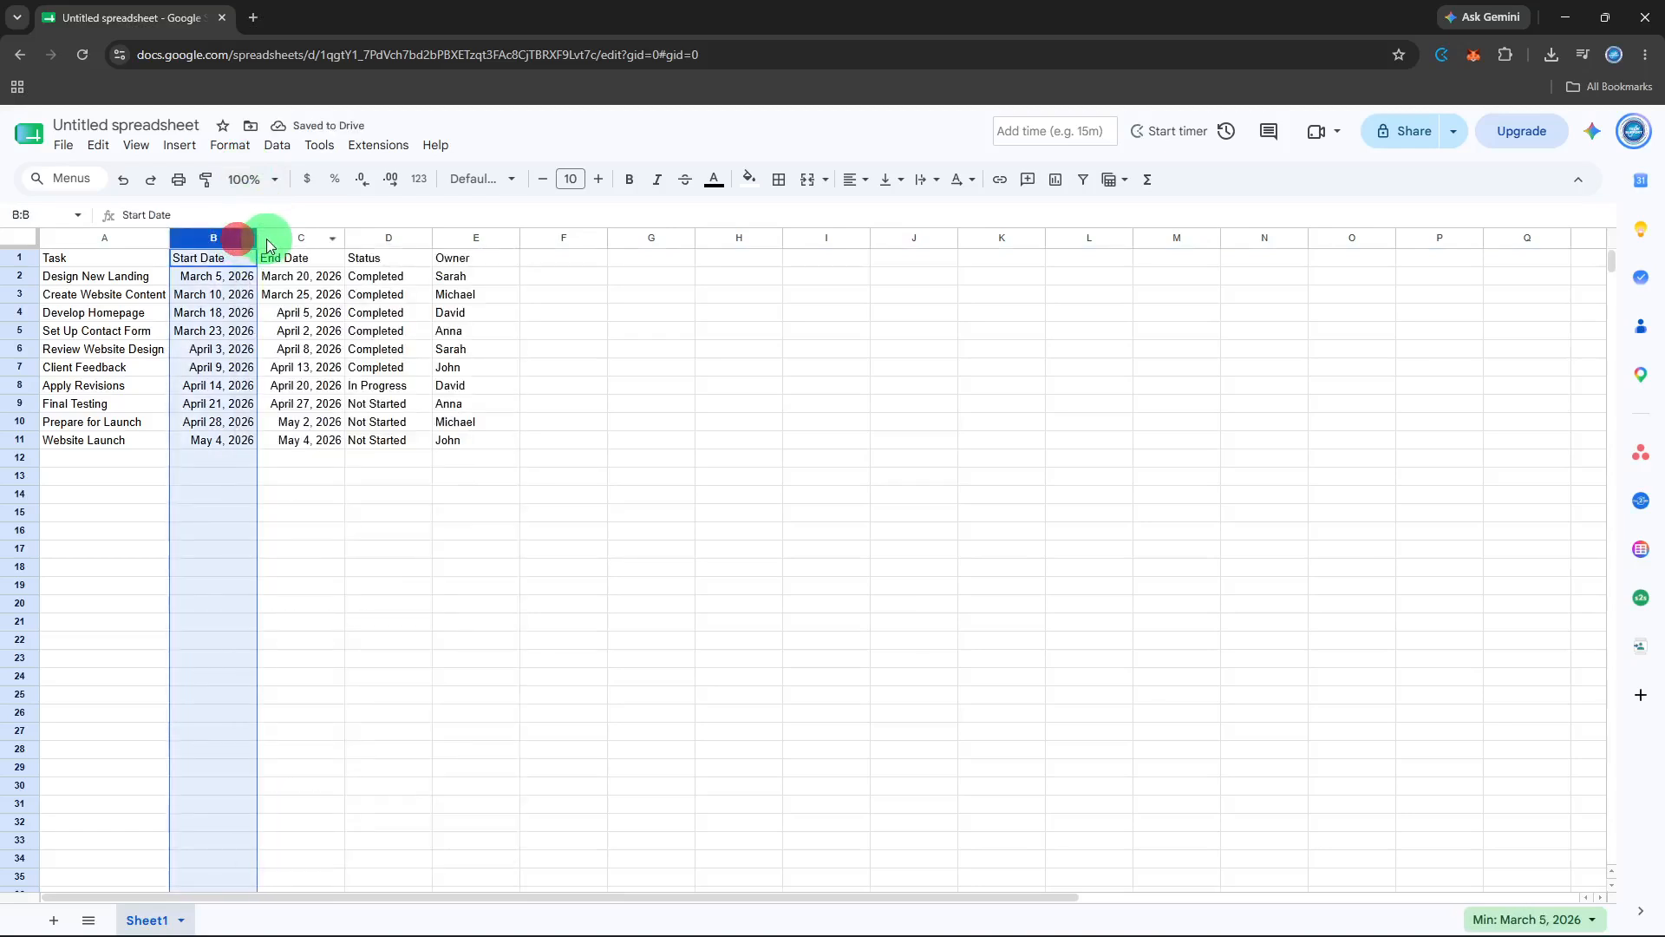
left_click(230, 145)
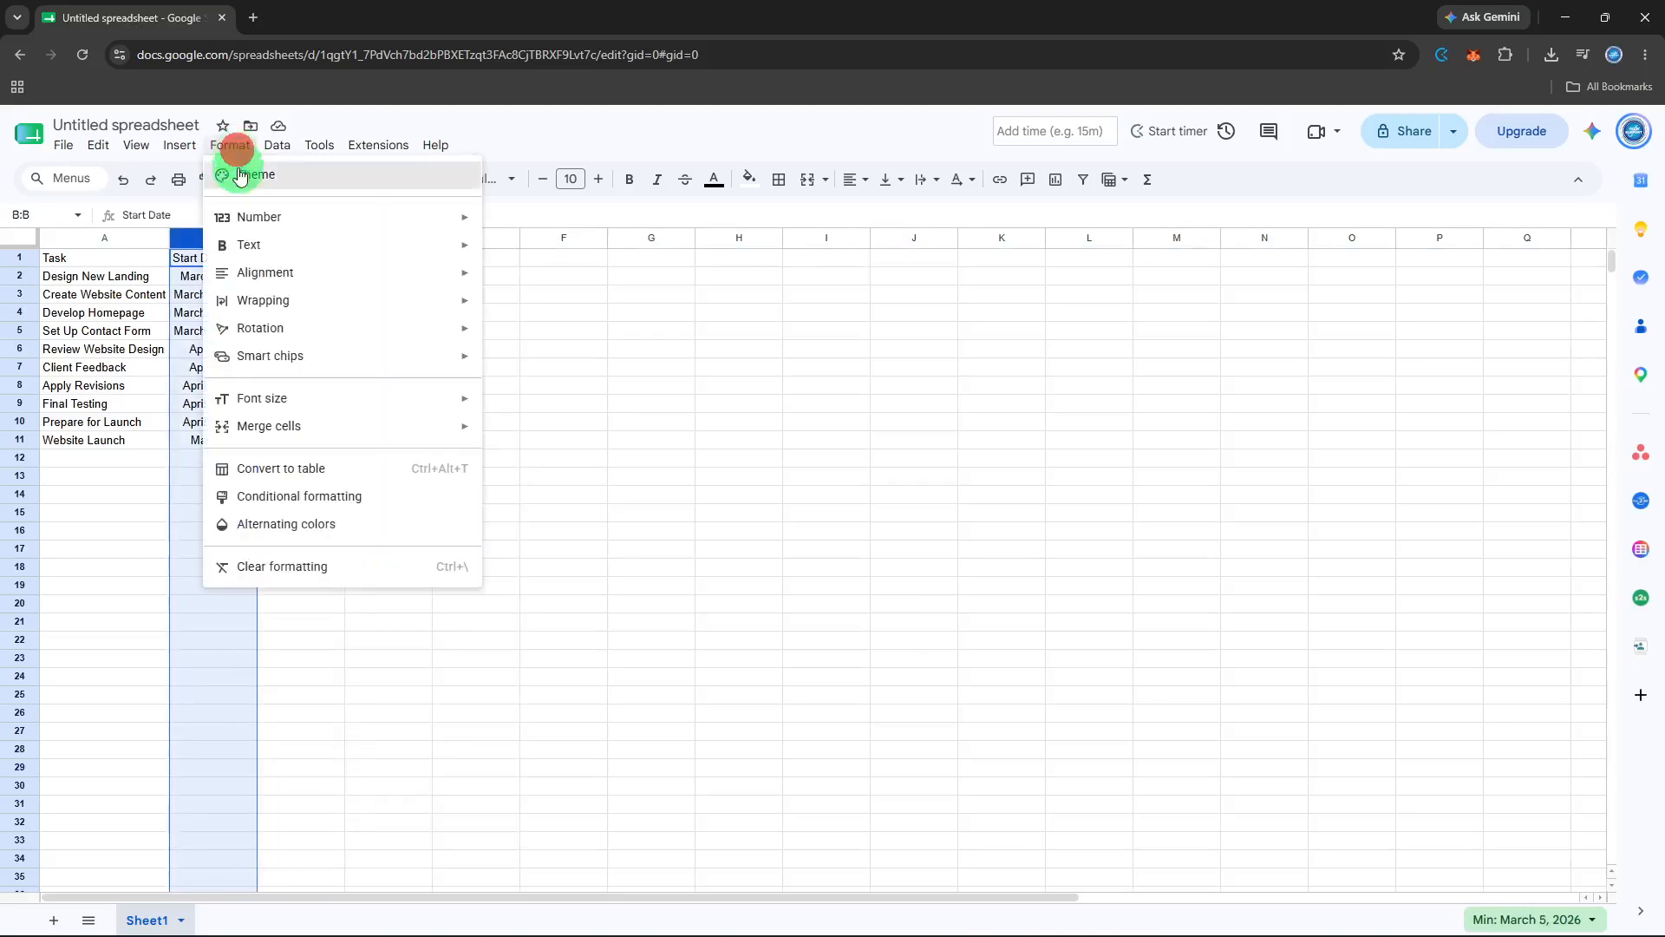
mouse_move(424, 239)
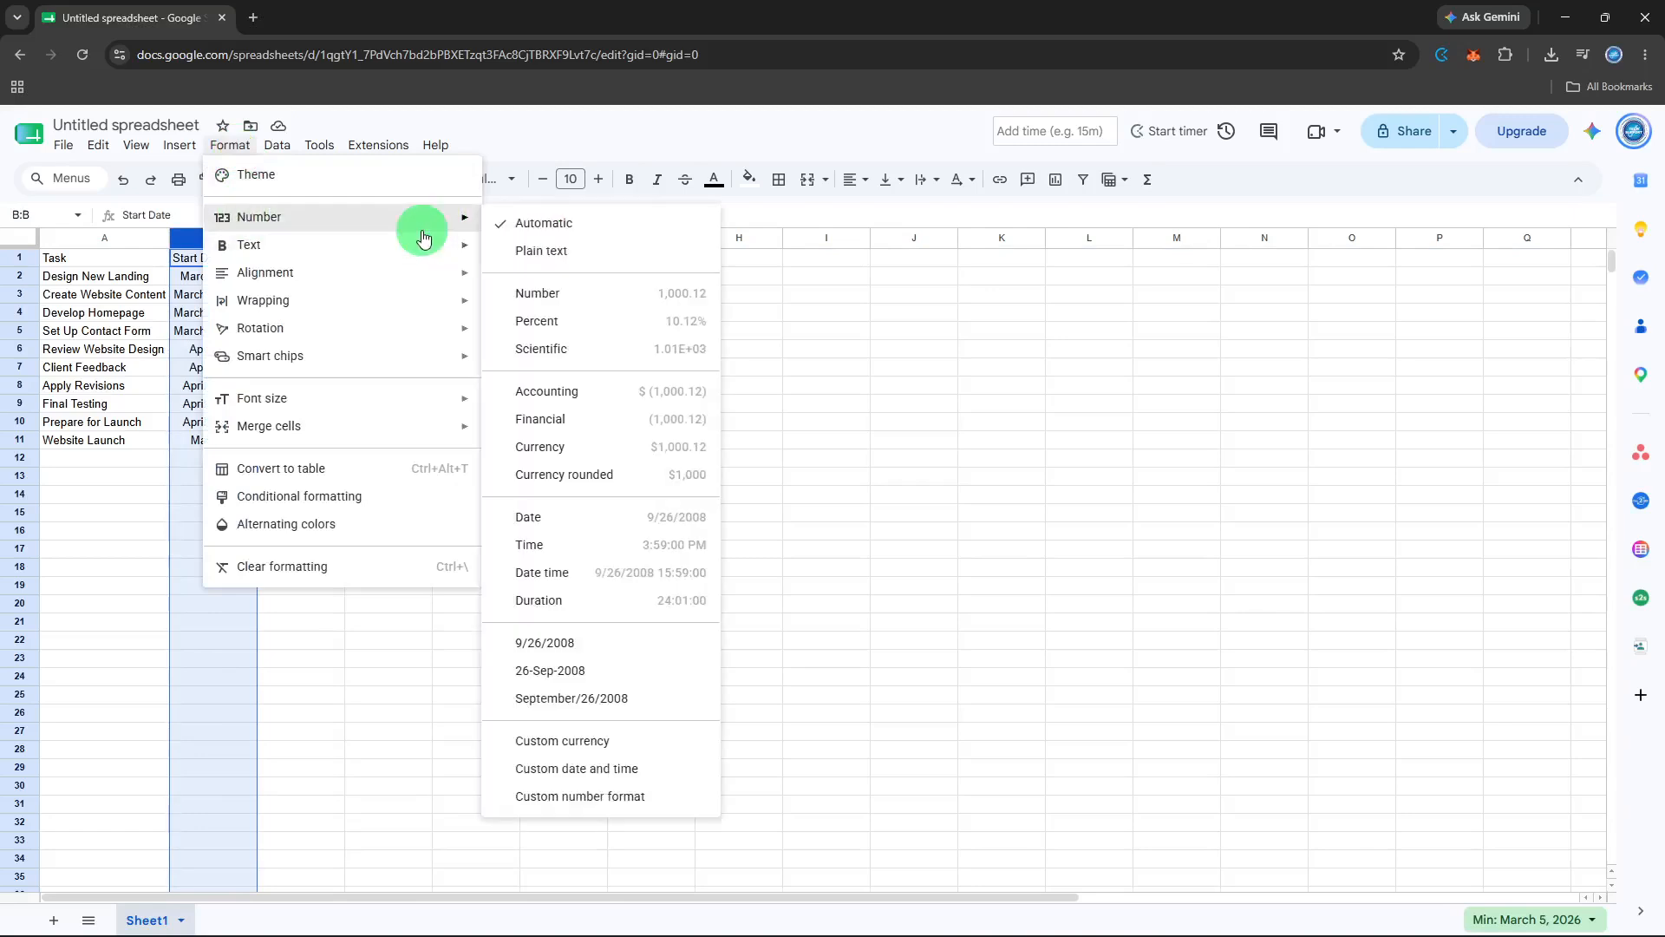
left_click(558, 525)
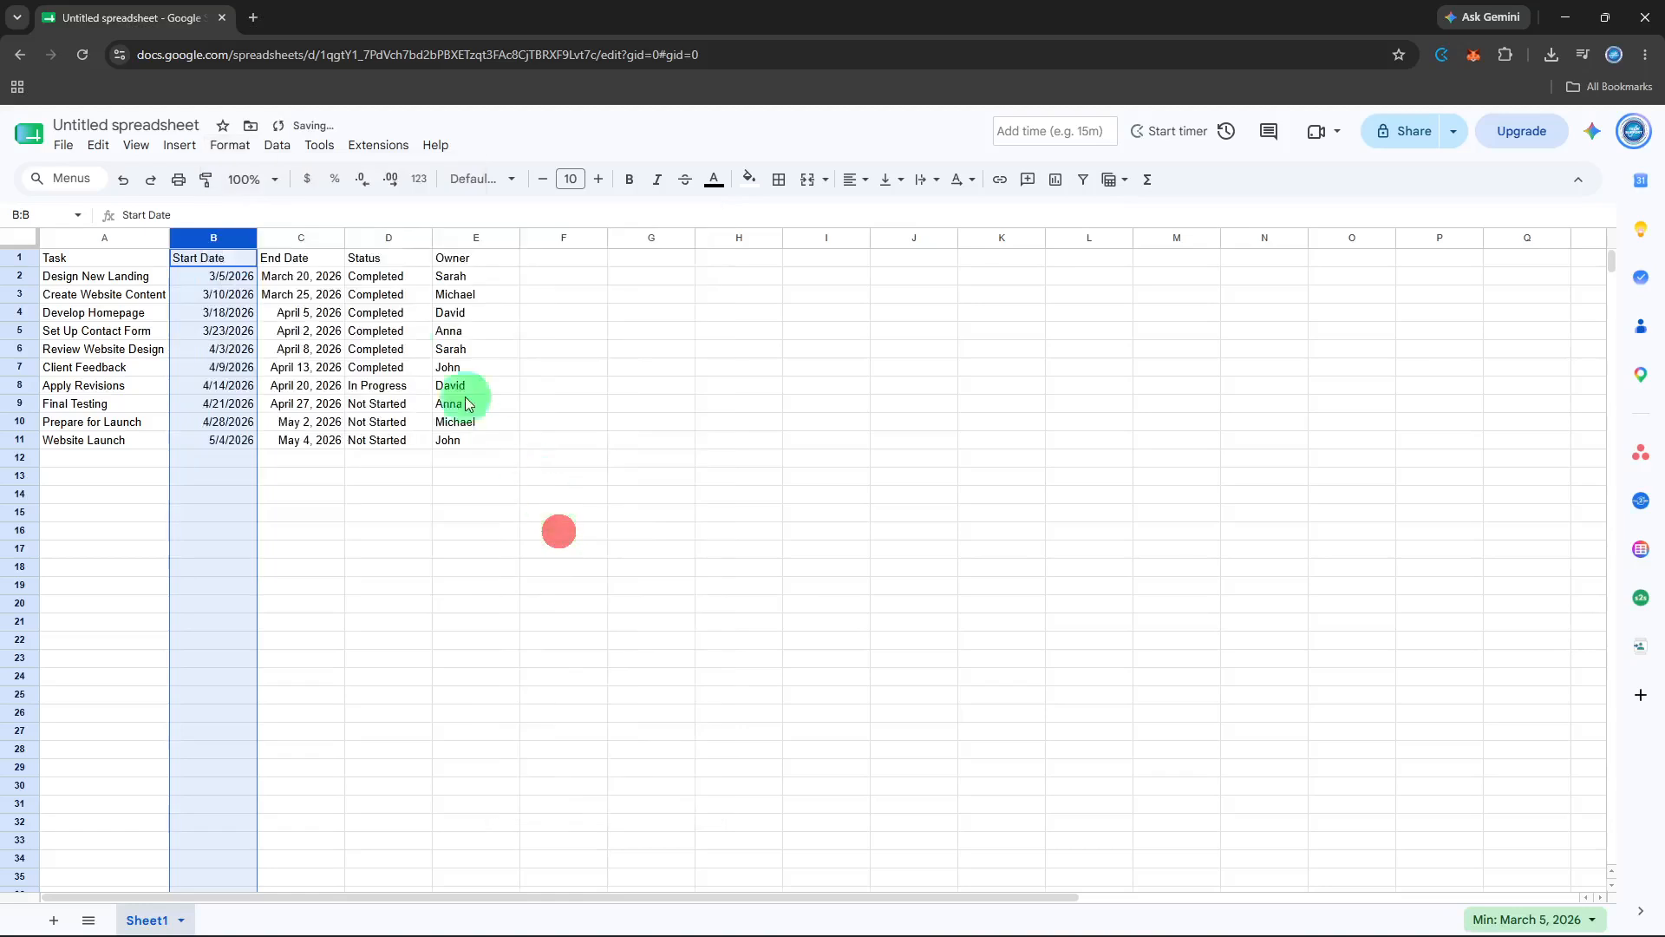
- Apply the Date number format to the whole End Date column
left_click(314, 238)
left_click(234, 145)
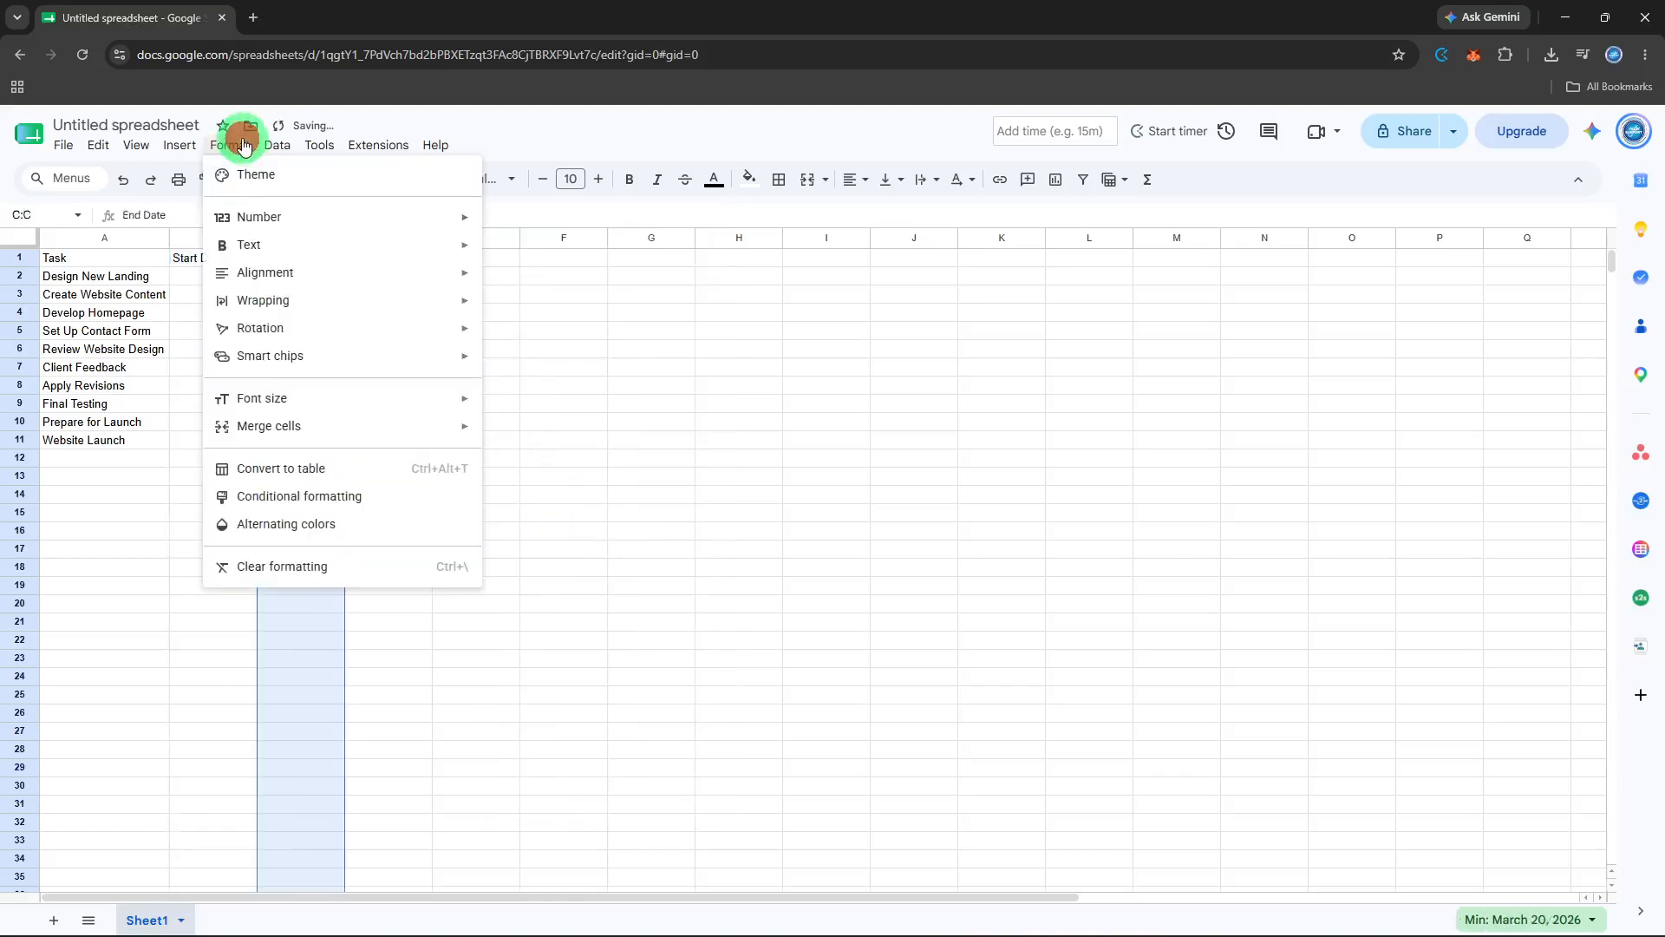
mouse_move(364, 219)
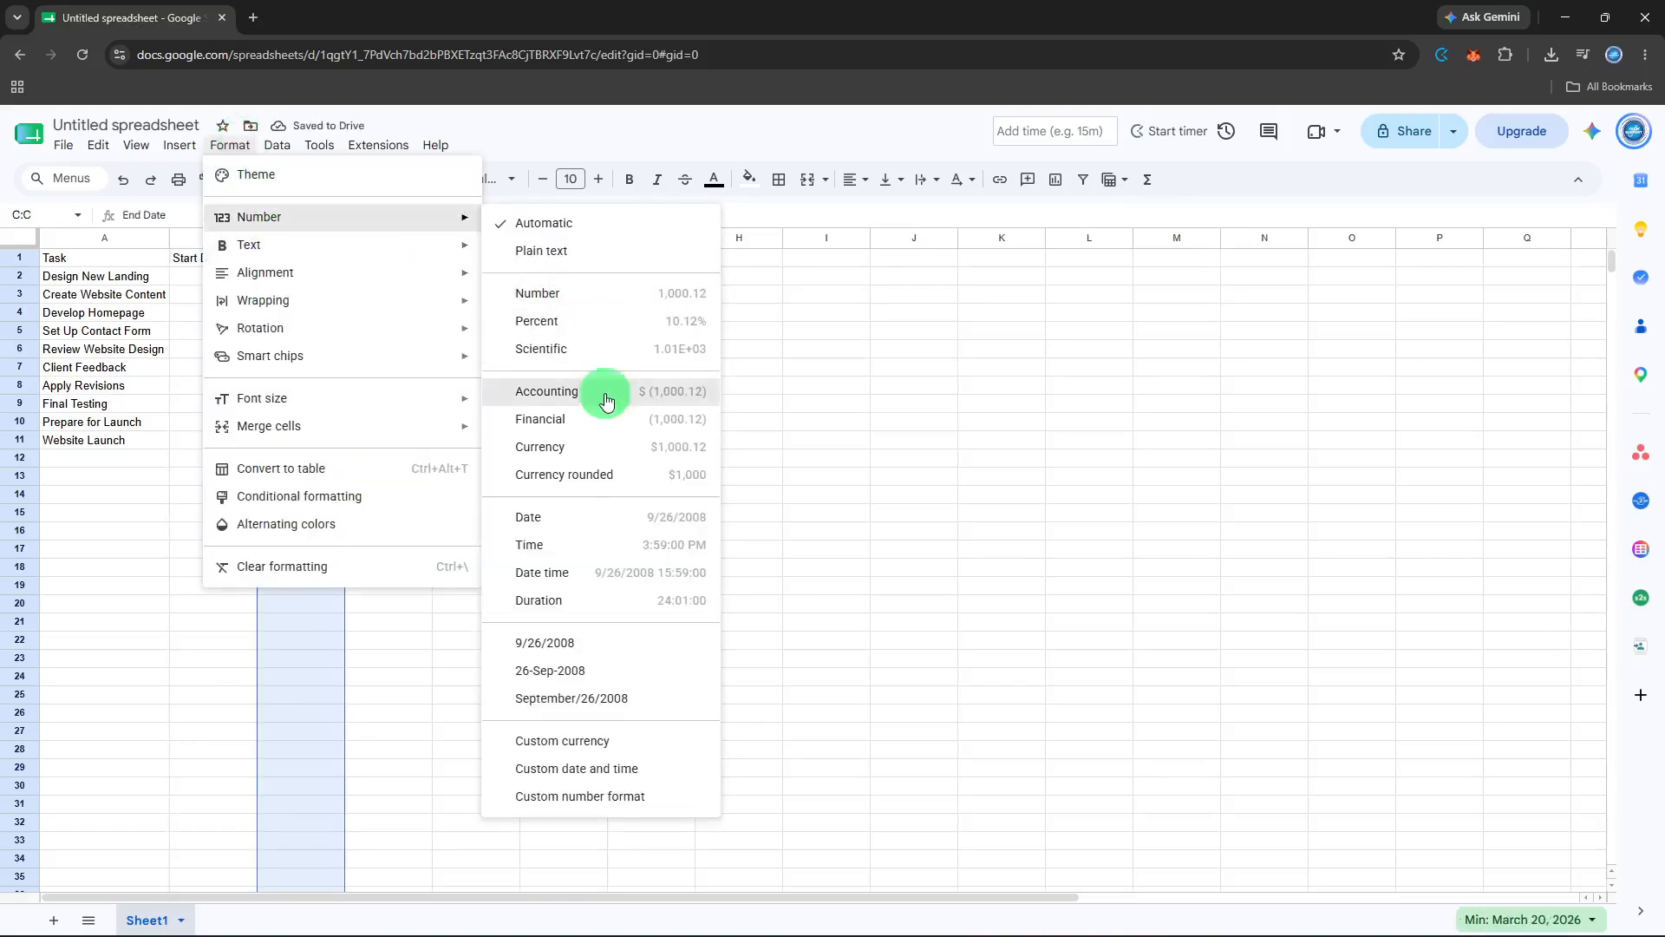
left_click(544, 518)
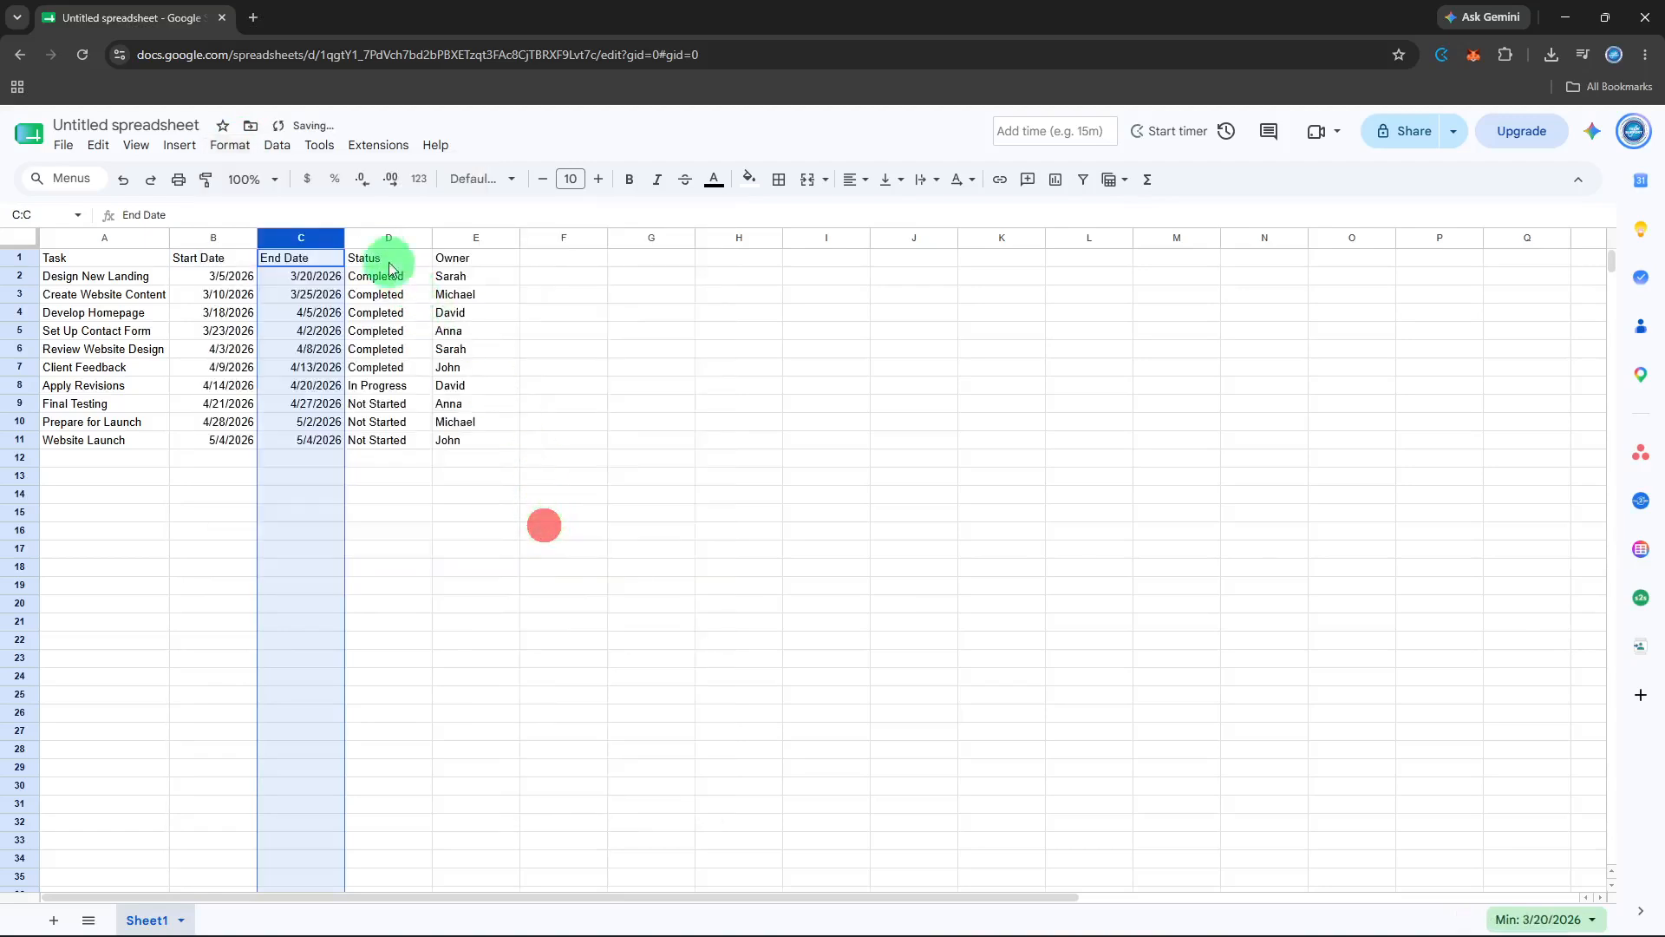
- Insert a dropdown in the whole Status column, using its existing entries as the options
left_click(378, 237)
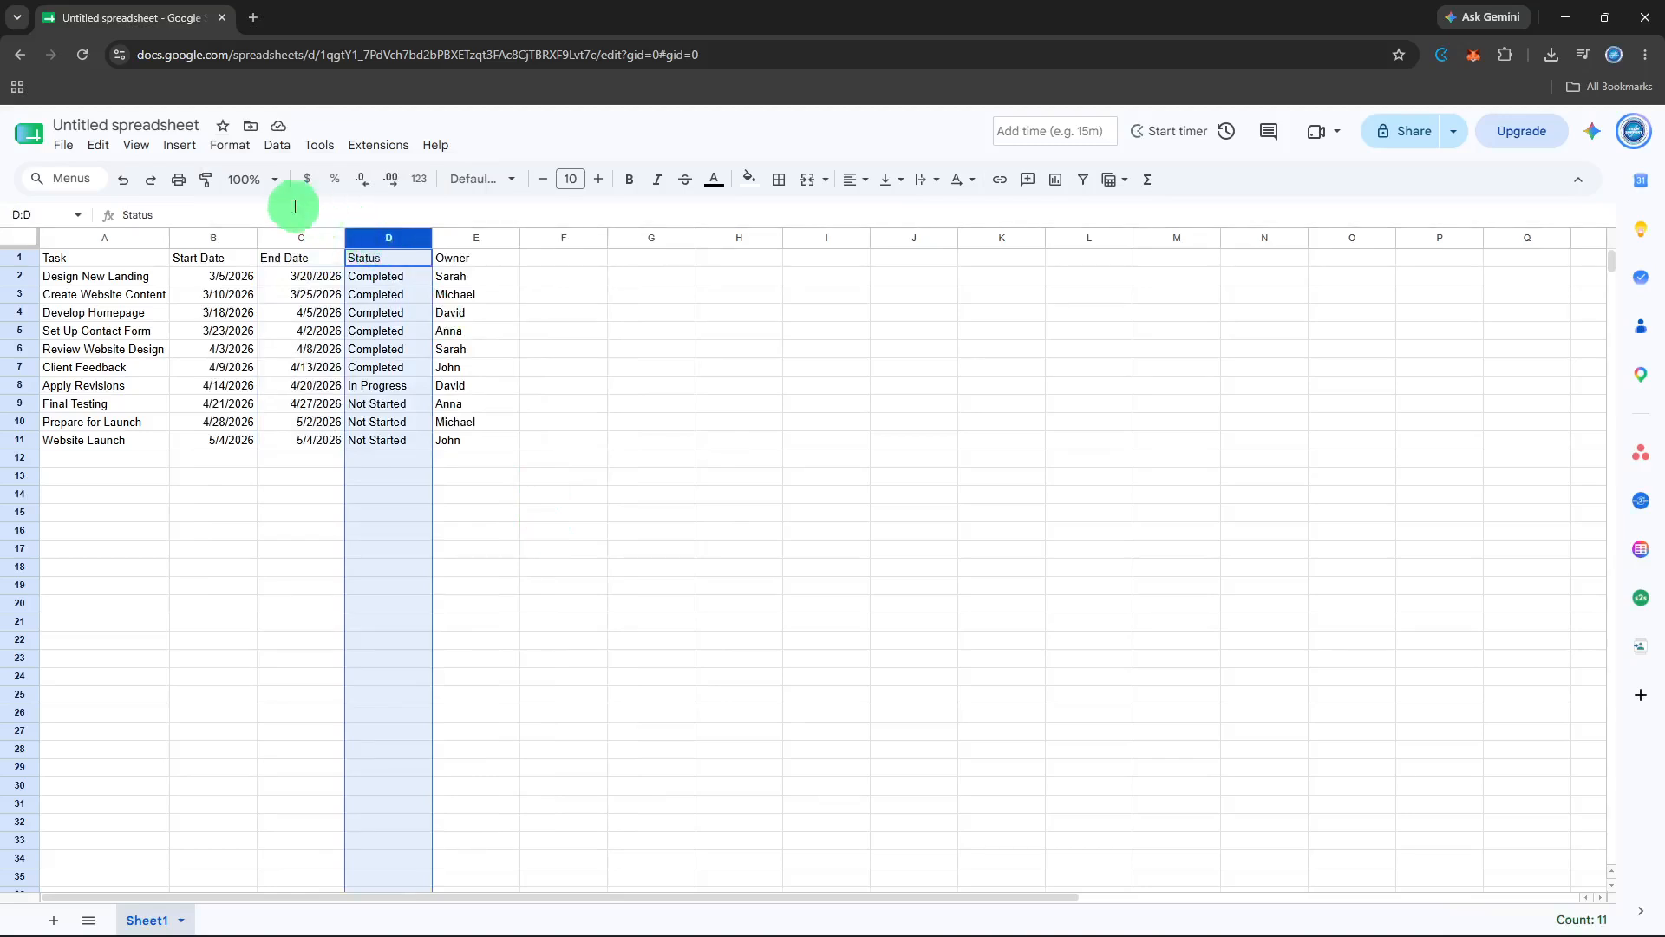
left_click(181, 149)
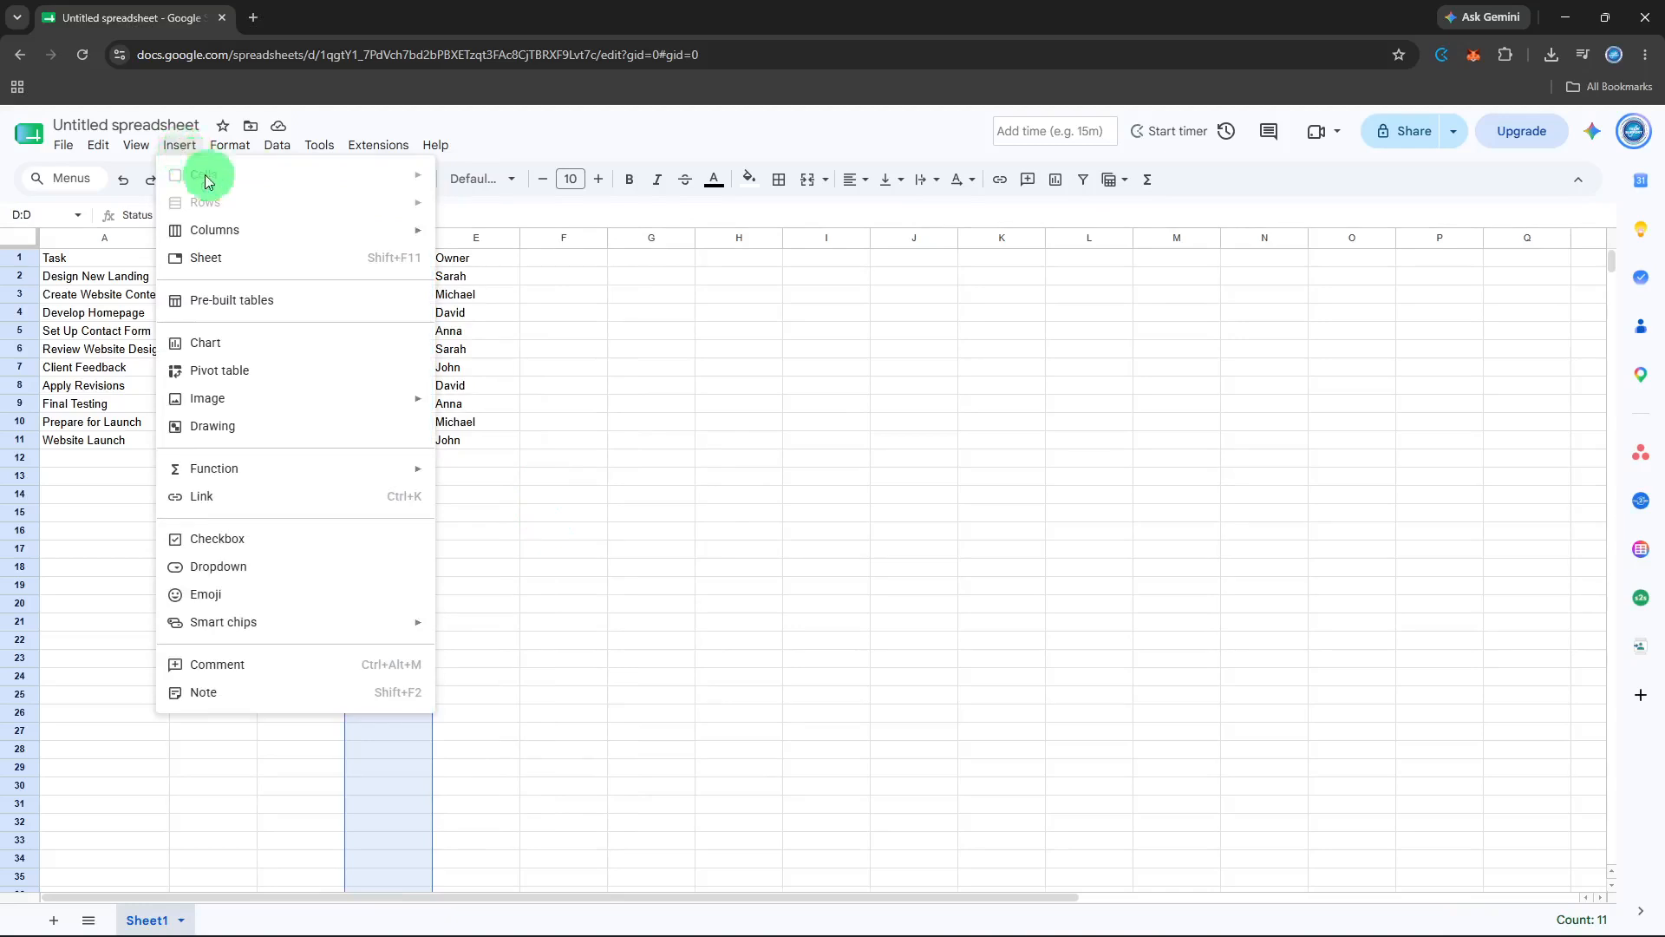
left_click(216, 576)
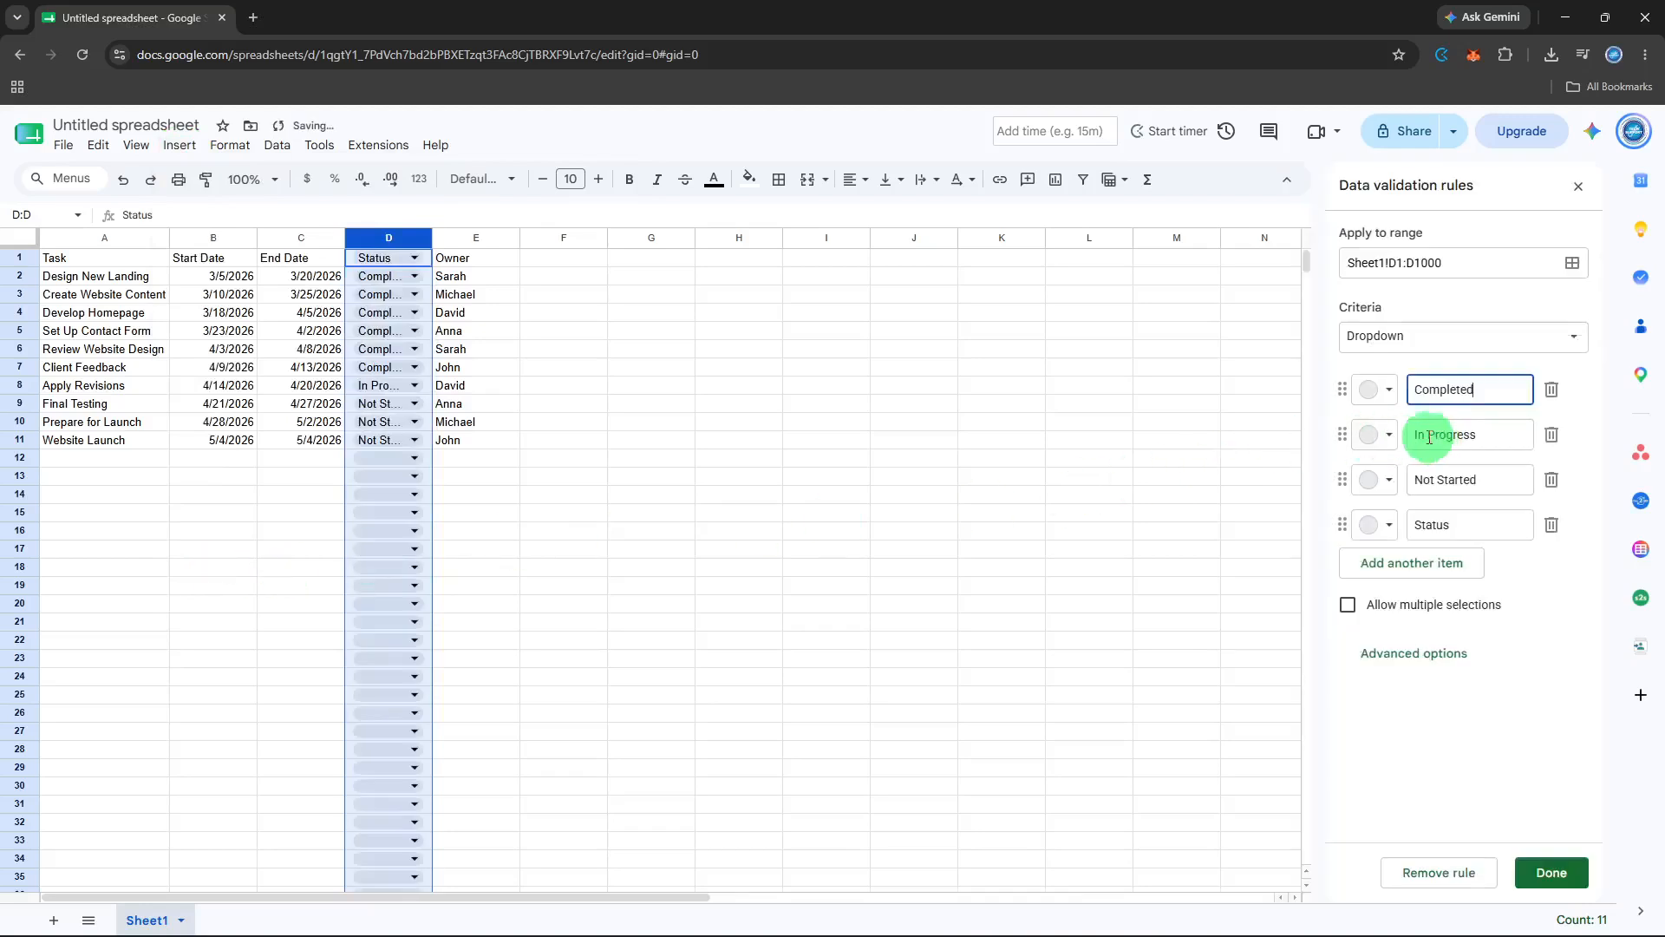
- Color the Not Started dropdown option light blue and the Completed option light green
left_click(1377, 478)
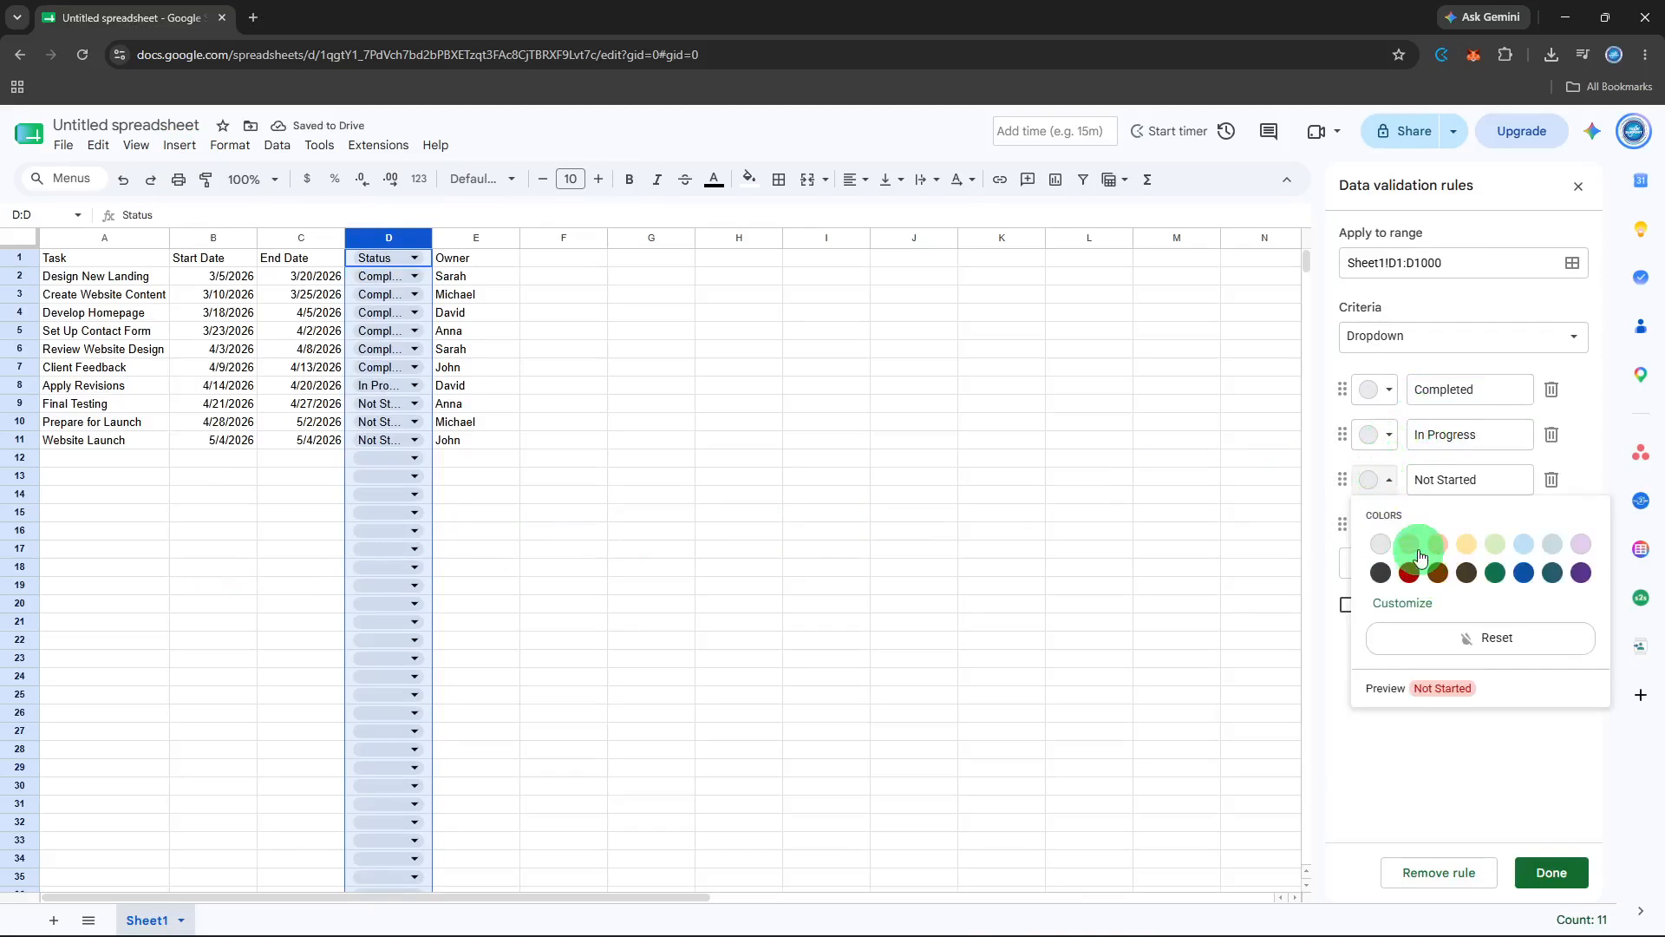
left_click(1533, 549)
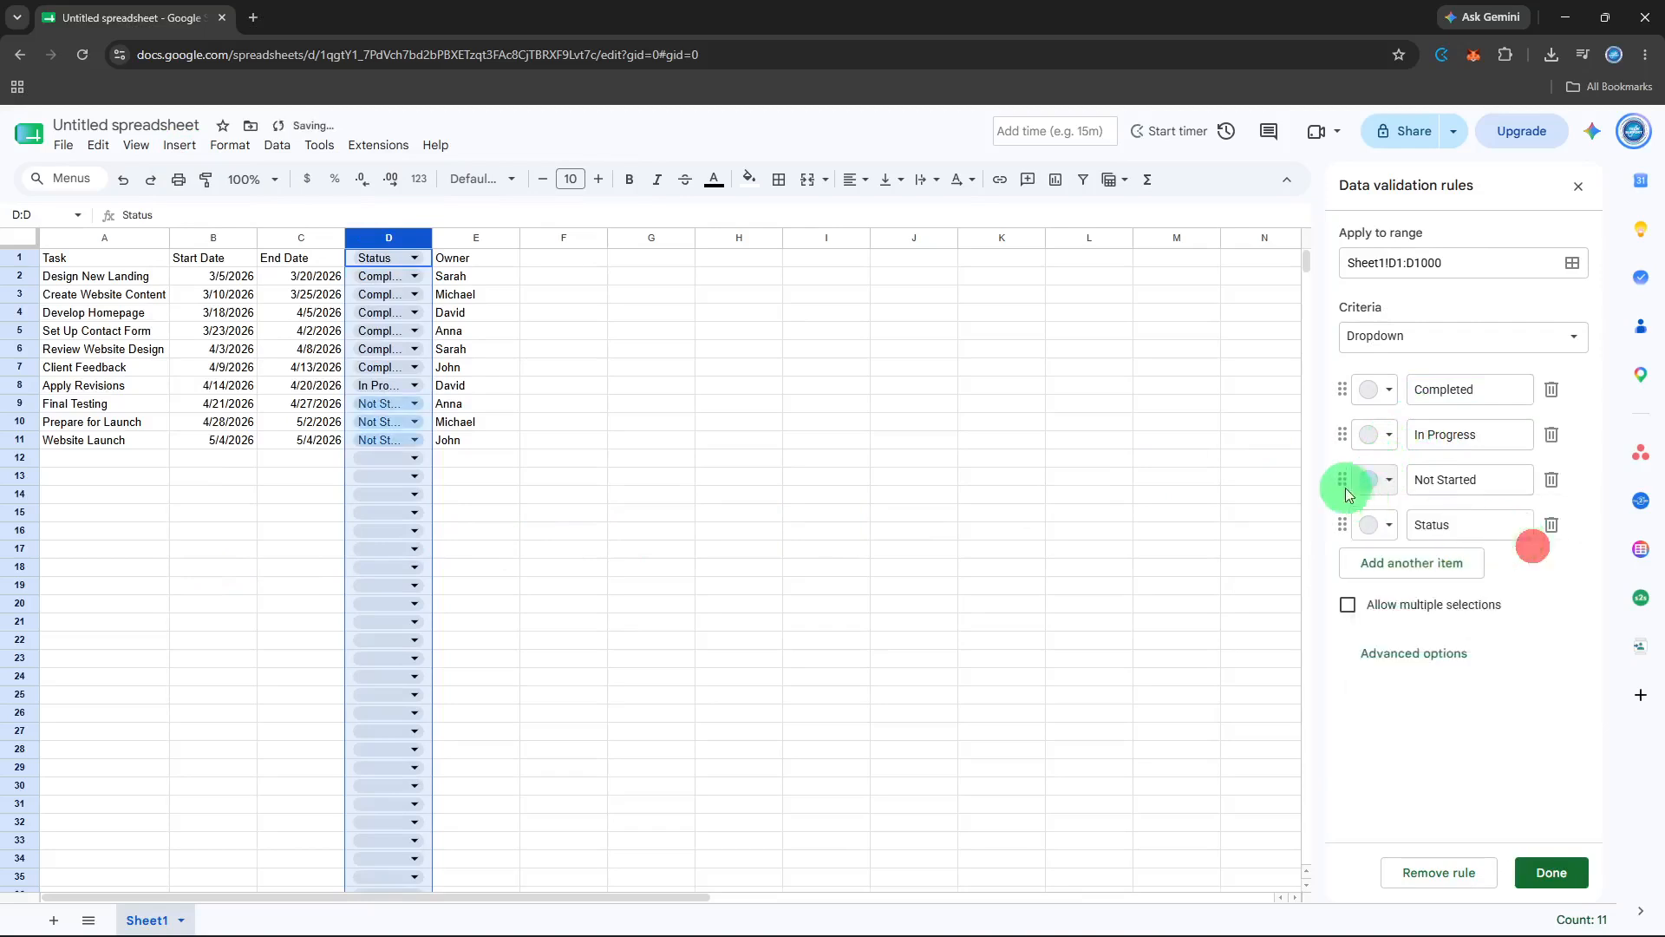
left_click(1369, 401)
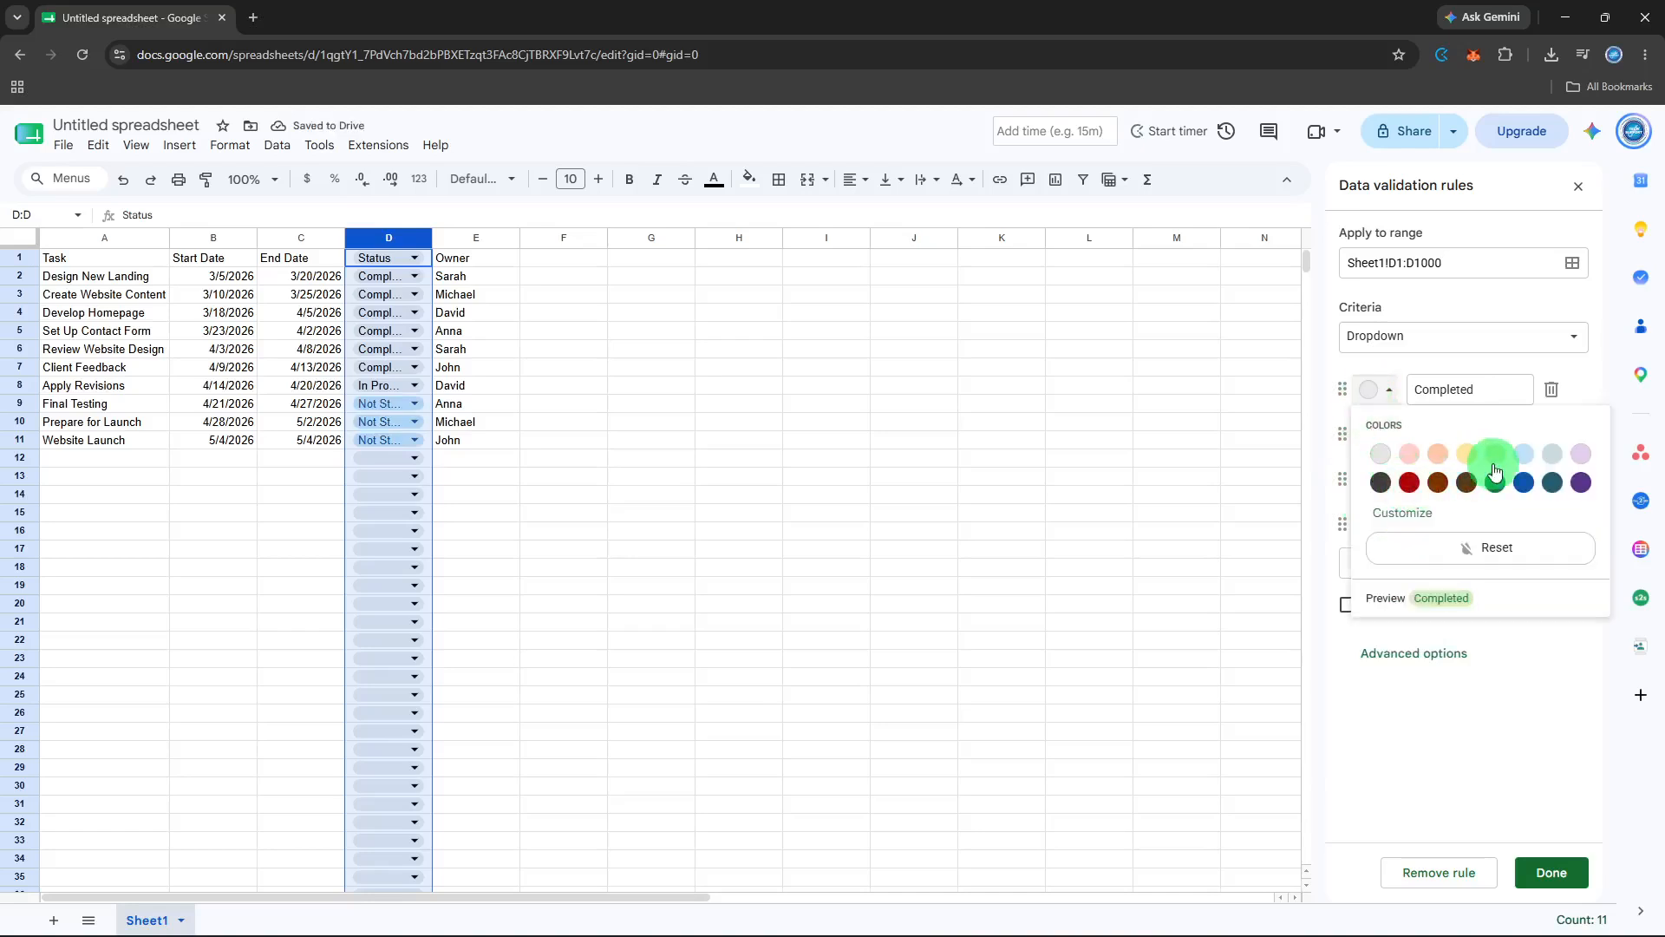
left_click(1494, 462)
- Try light blue and light blue-gray as the color of the In Progress dropdown option
left_click(1371, 442)
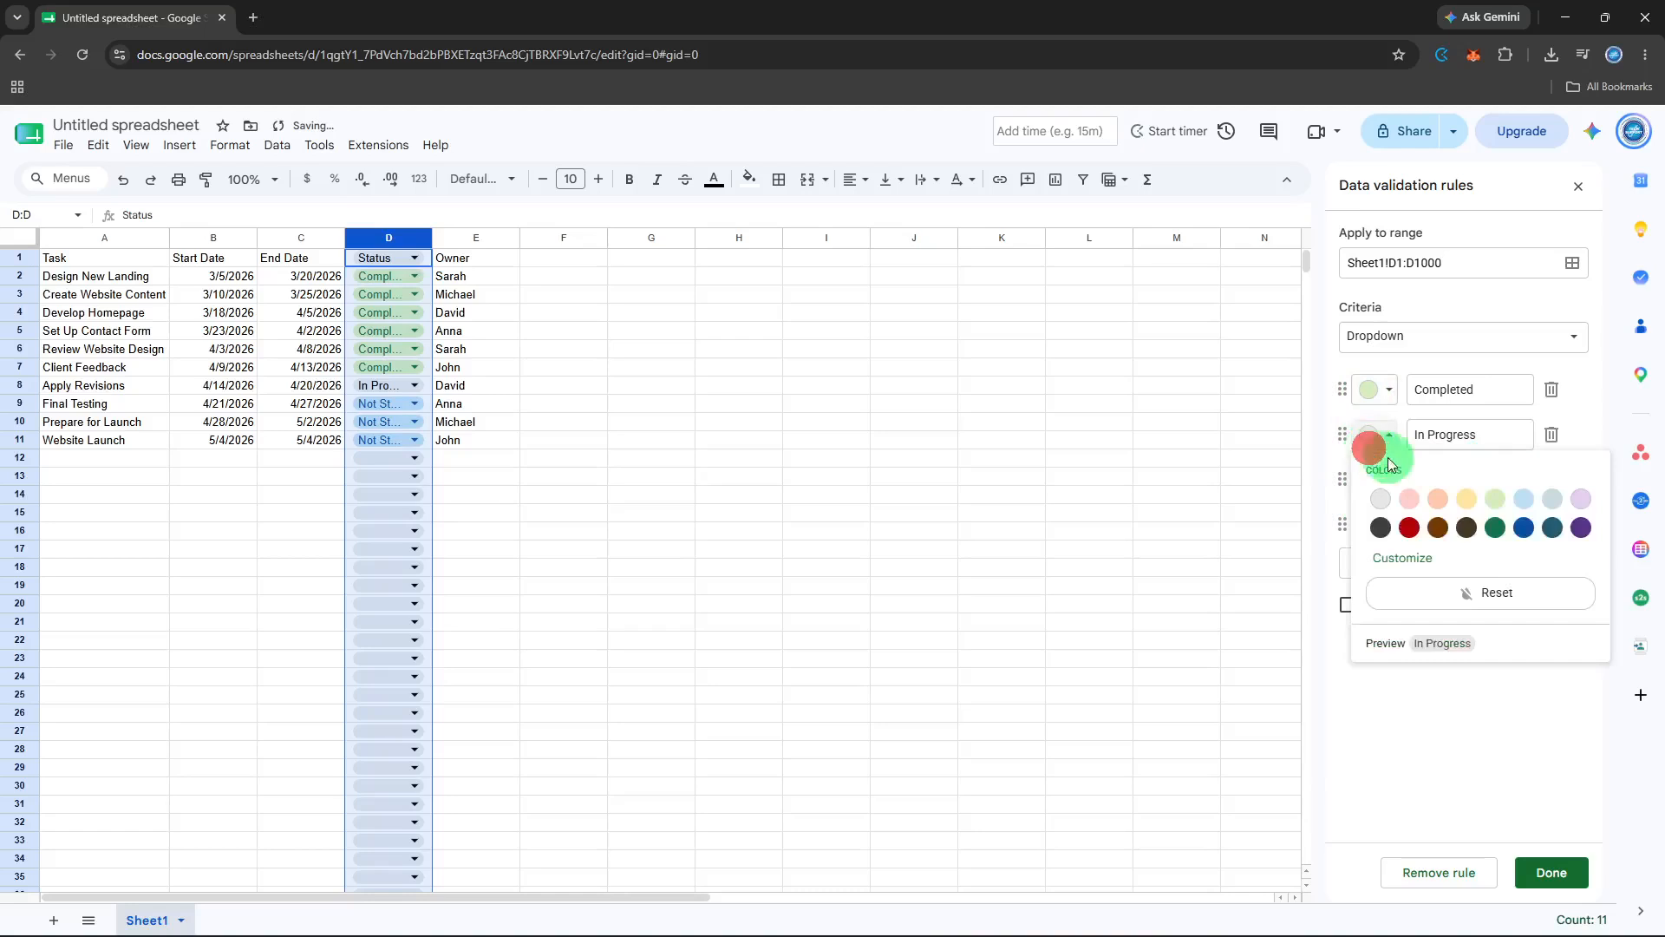
left_click(1527, 501)
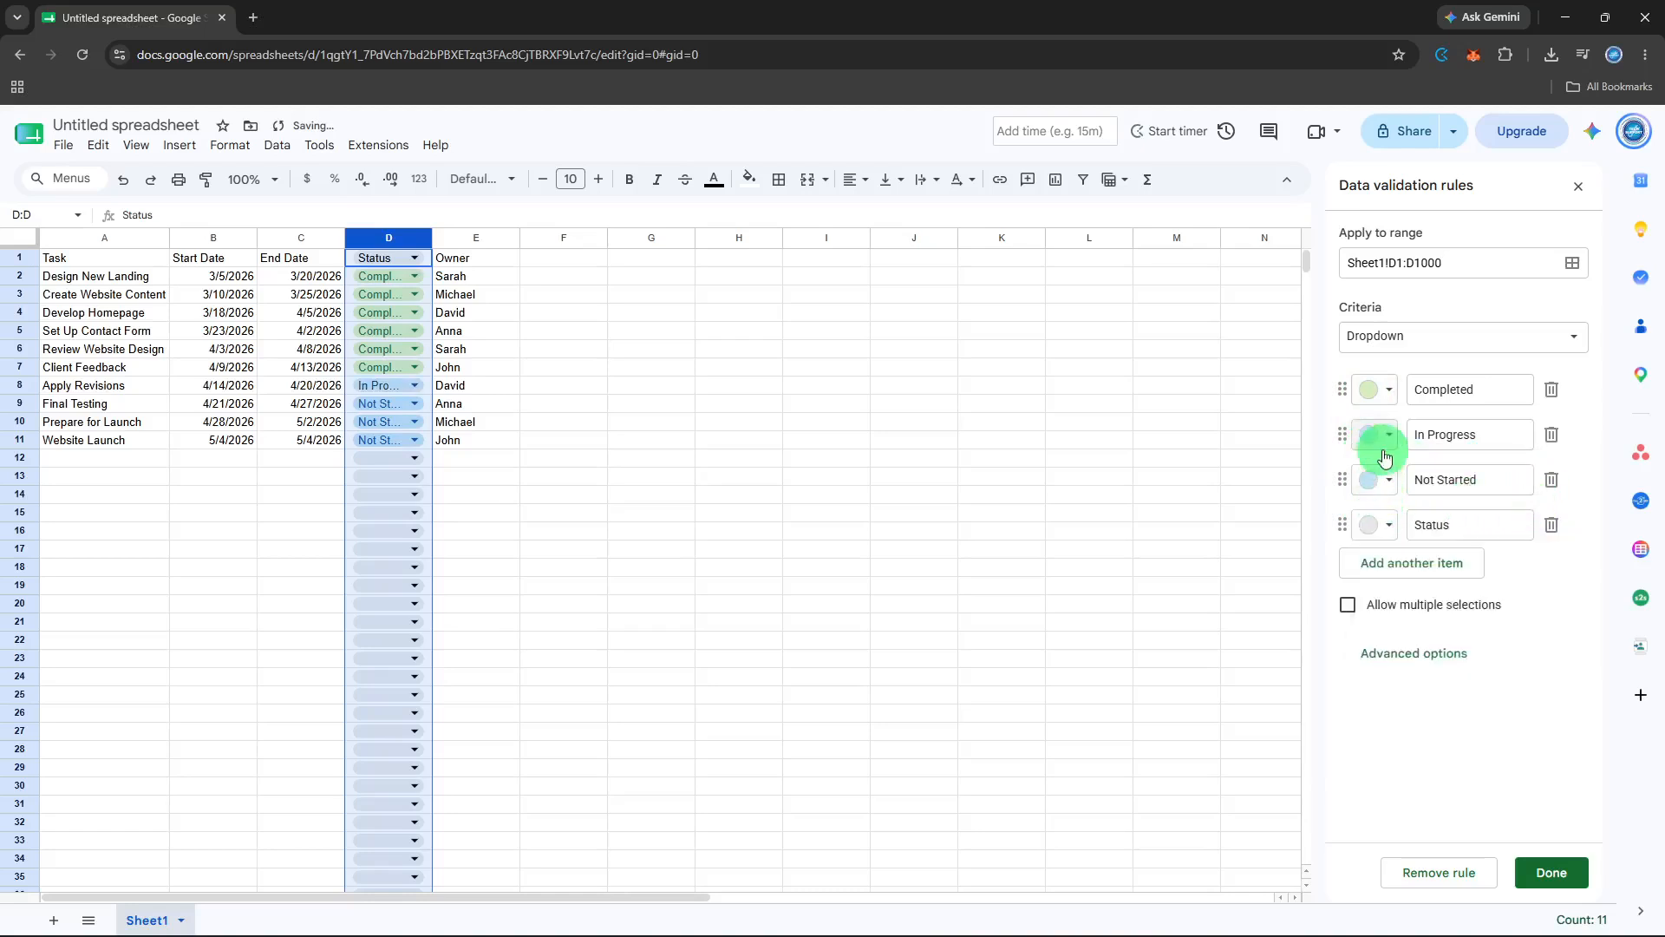
left_click(1382, 453)
left_click(1553, 499)
- Color the Status option light green and the In Progress option light purple, and save the dropdown rule
left_click(1374, 524)
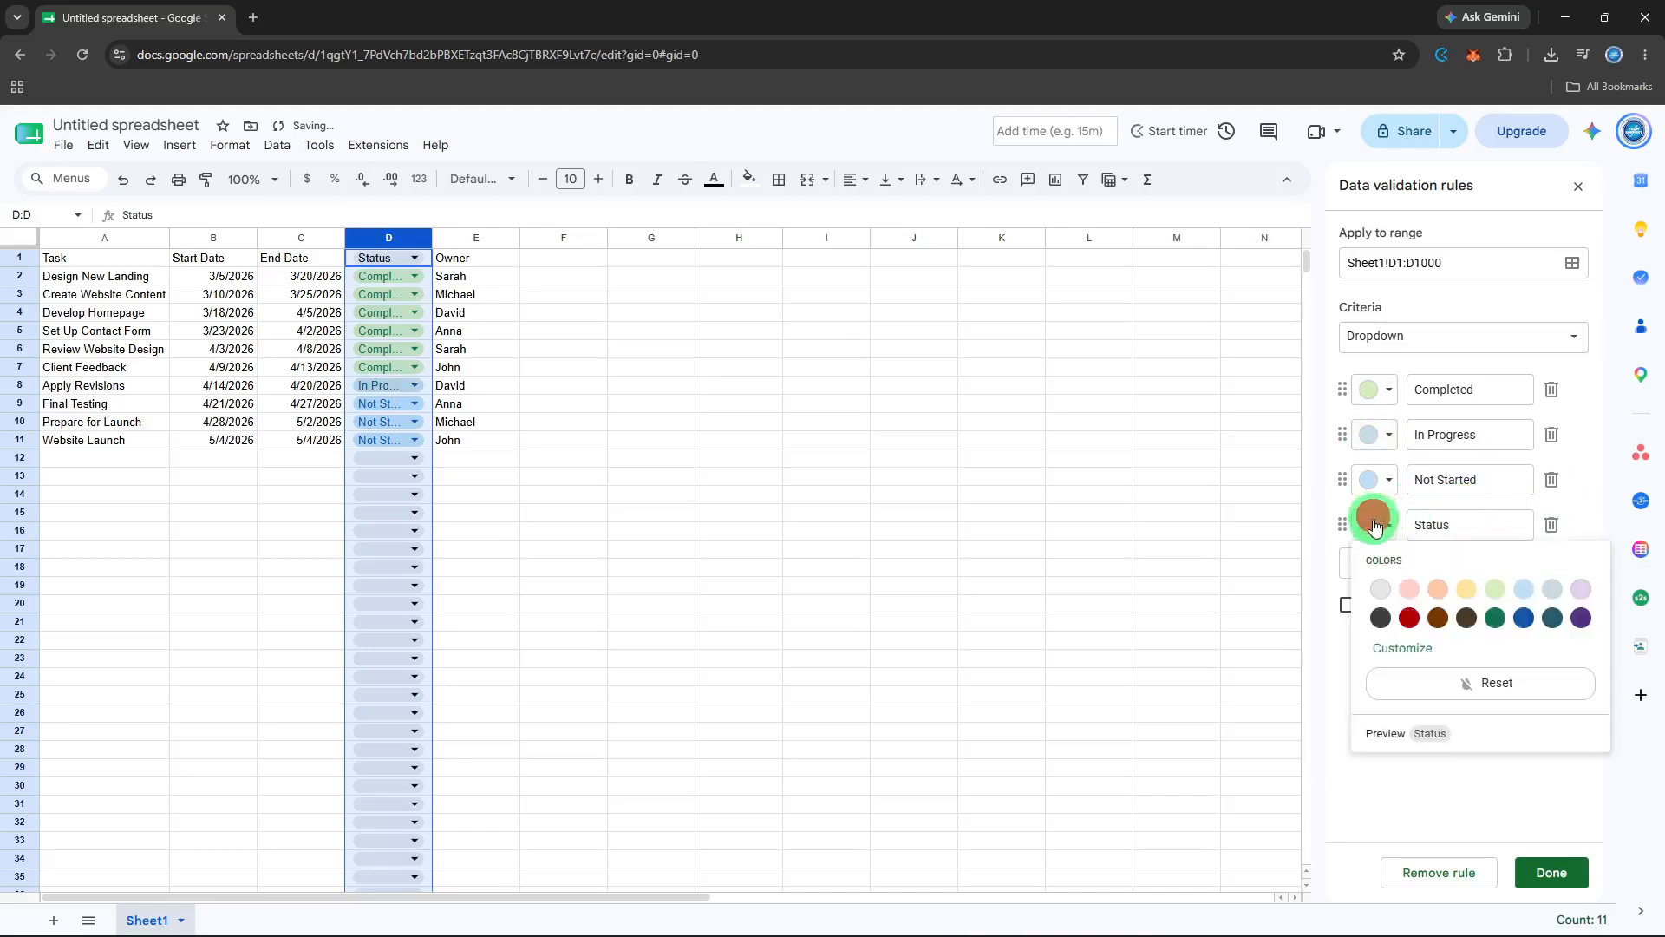
left_click(1498, 605)
left_click(1363, 432)
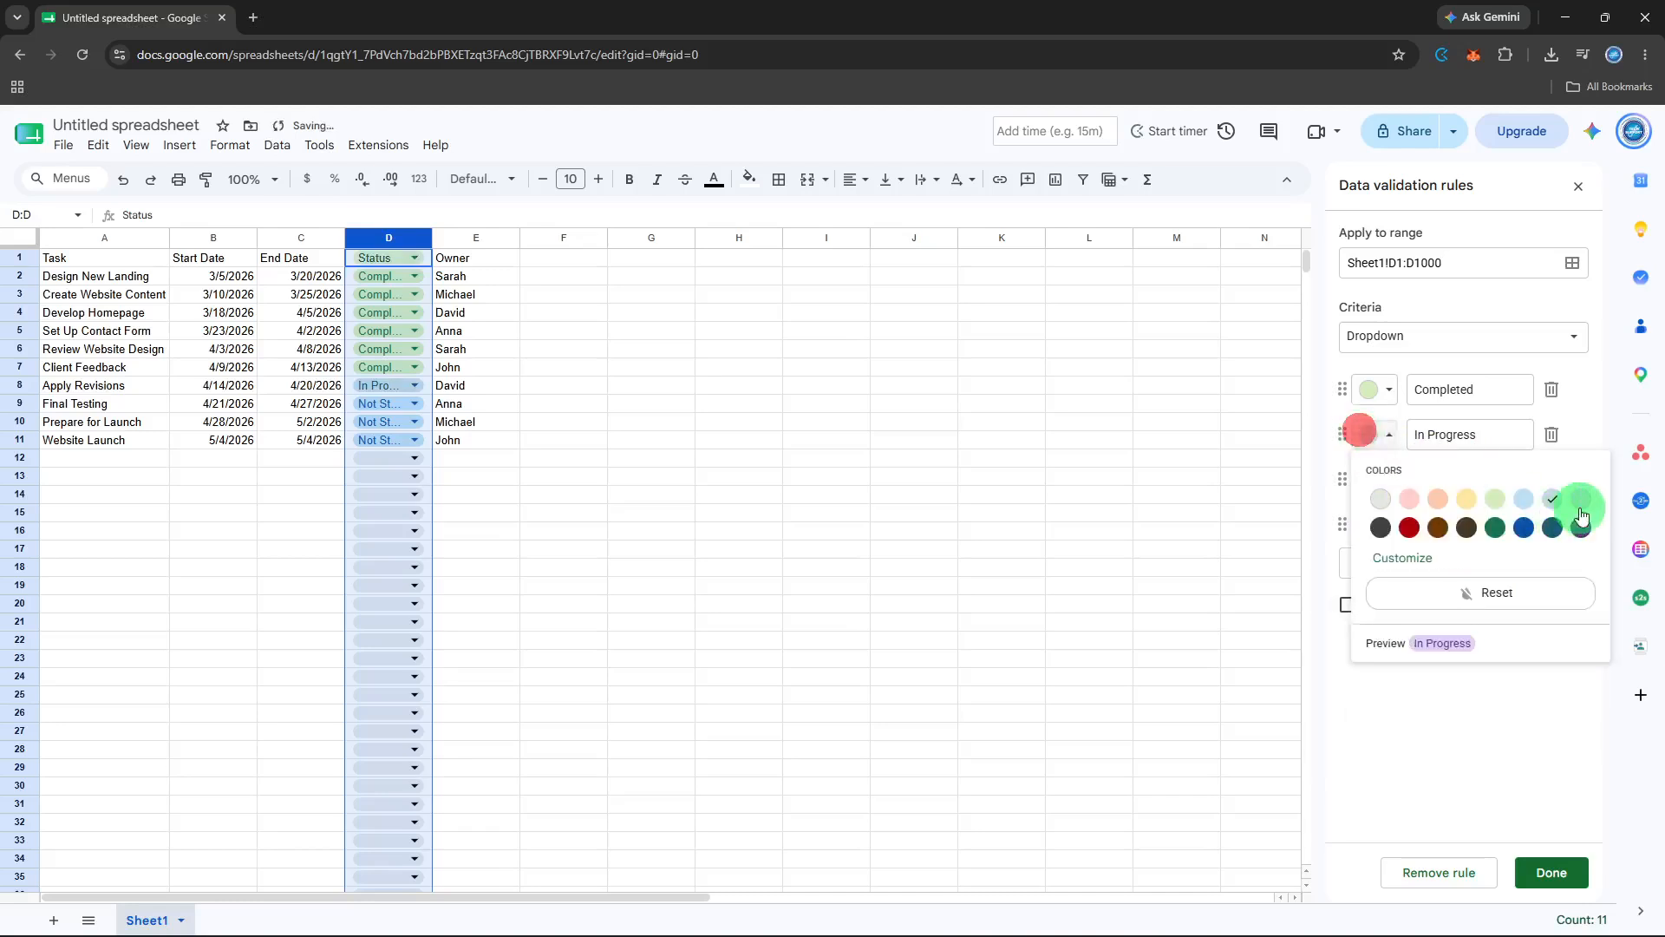
left_click(1581, 512)
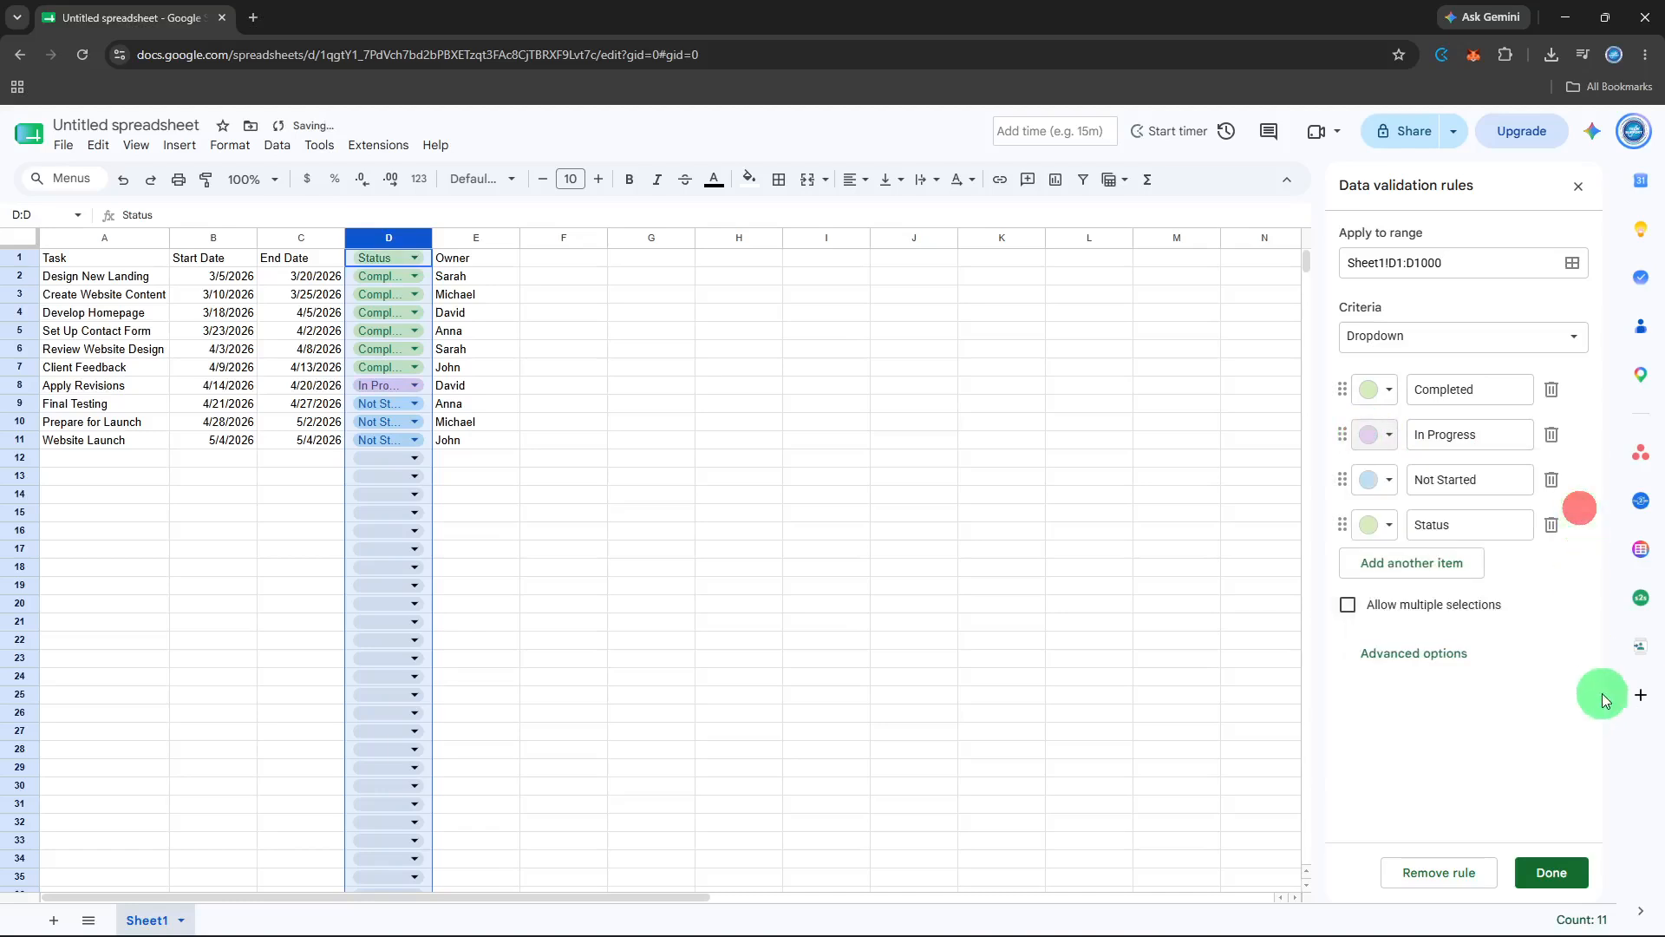
left_click(1584, 873)
left_click(1577, 186)
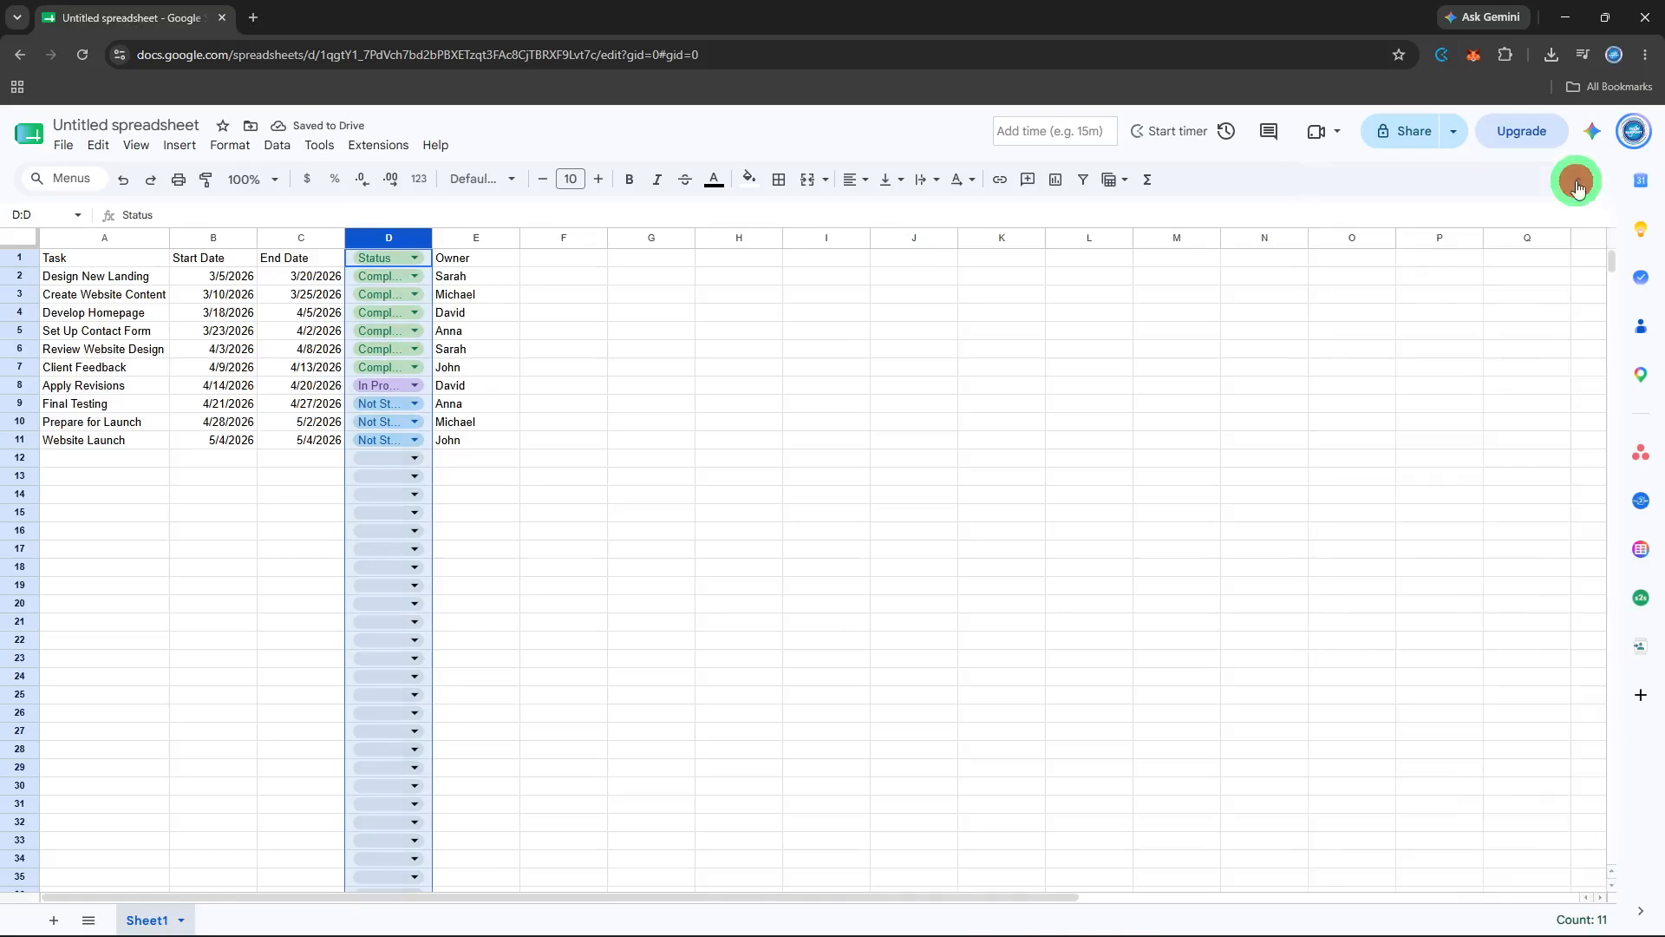
left_click(968, 387)
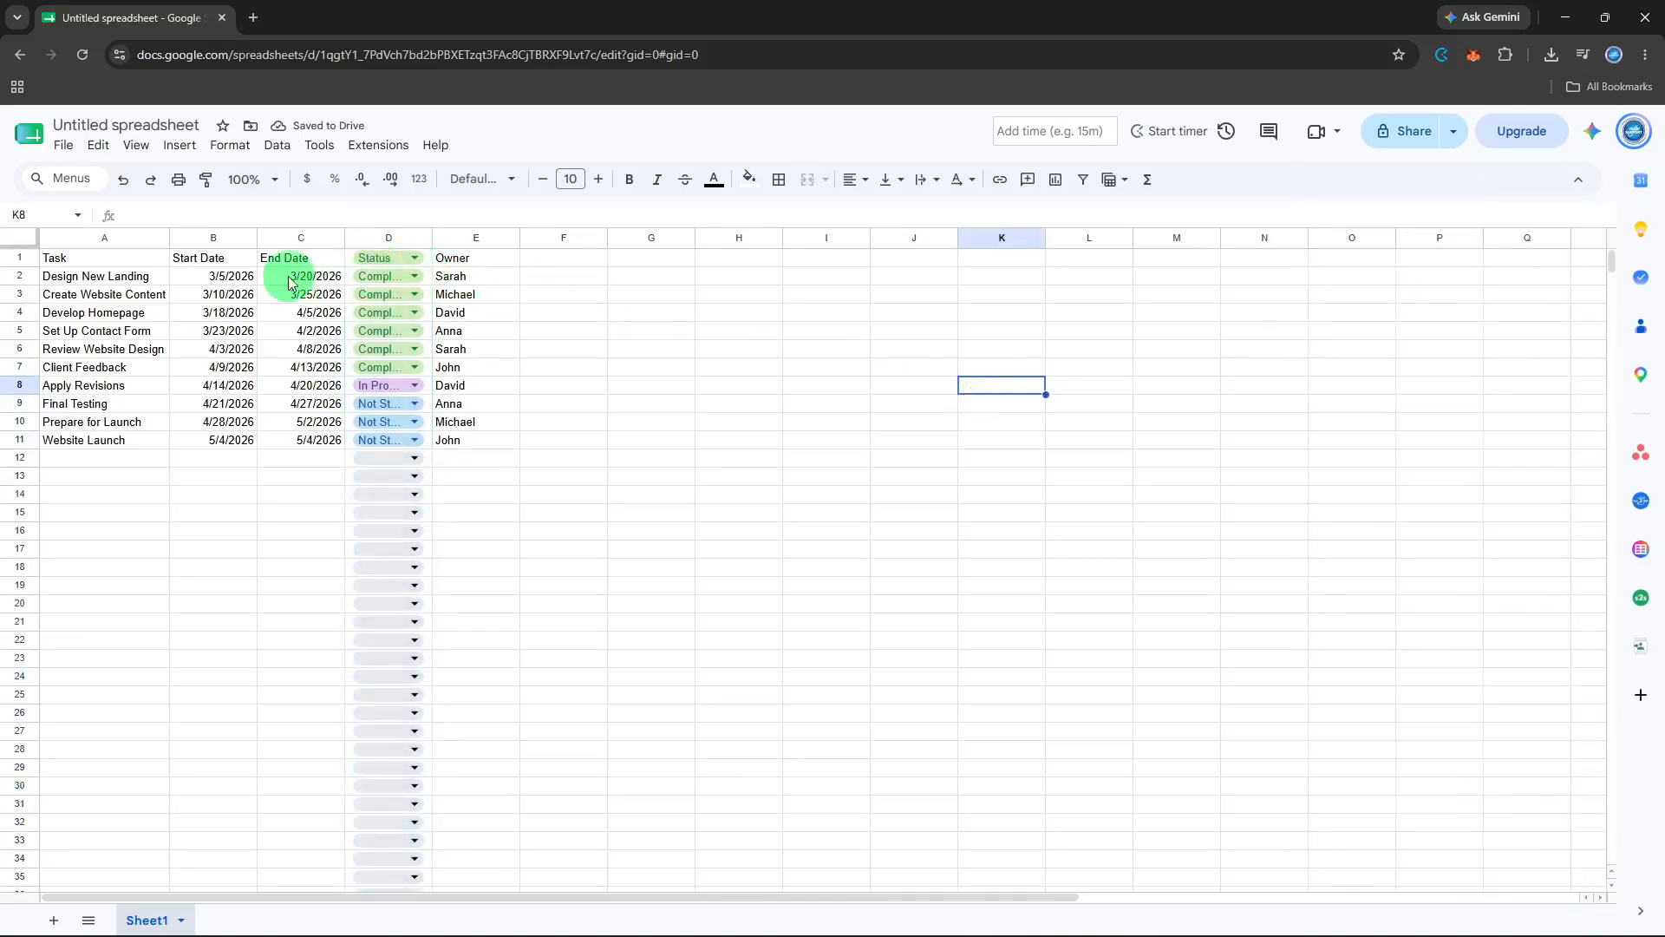
left_click(86, 426)
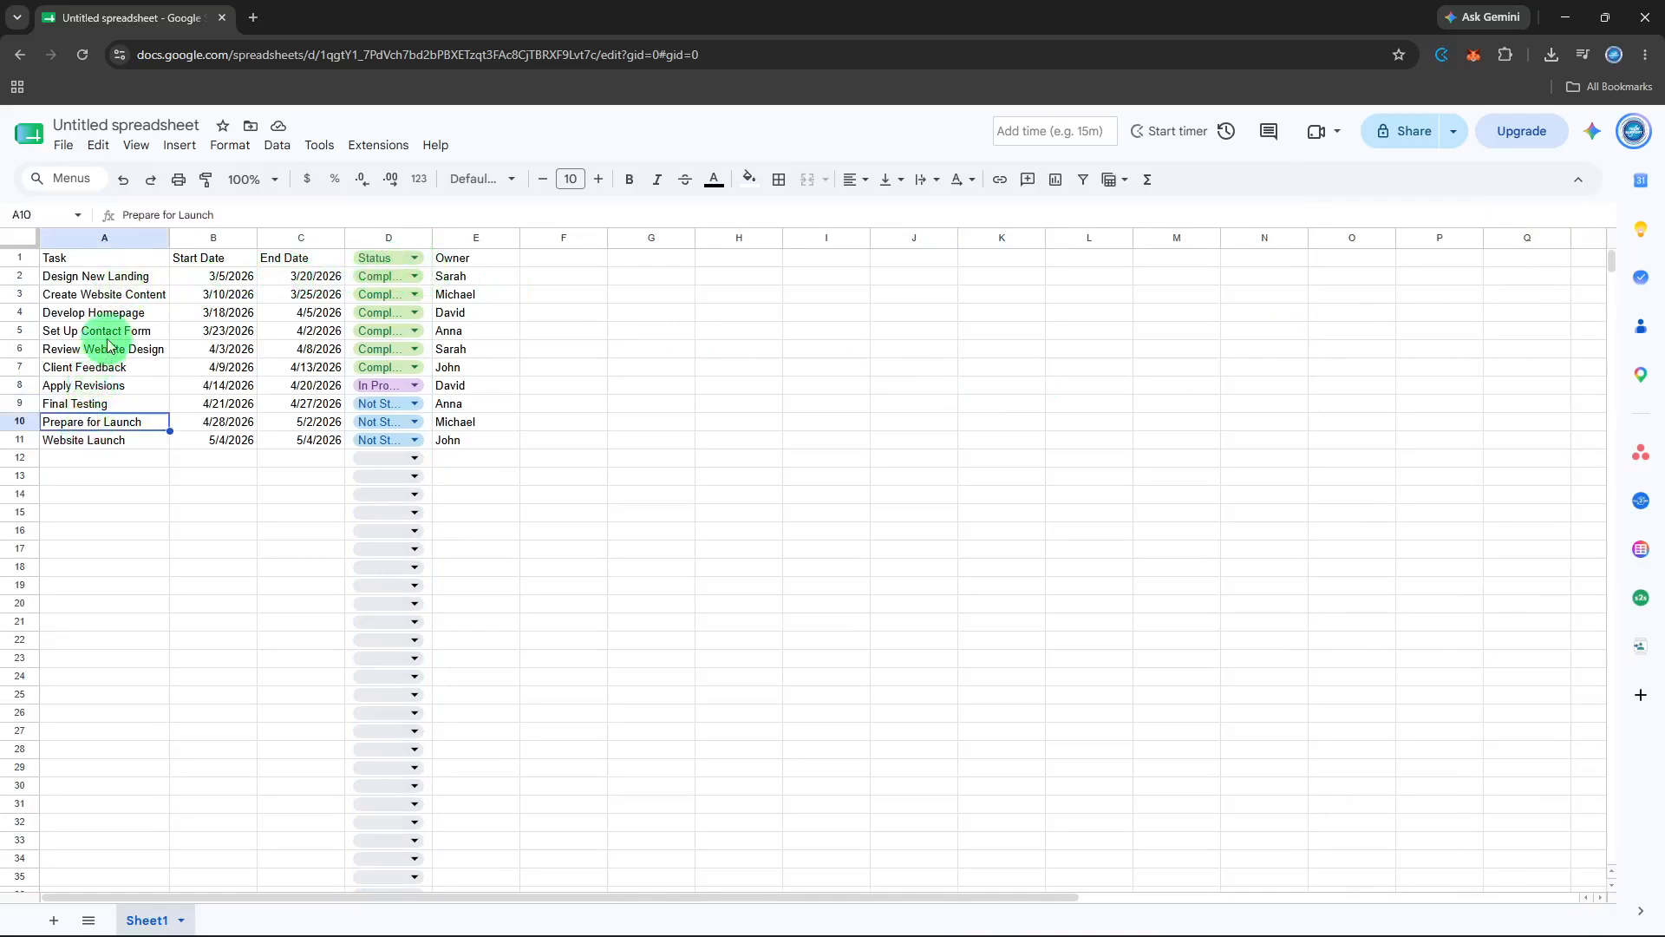
left_click(21, 331)
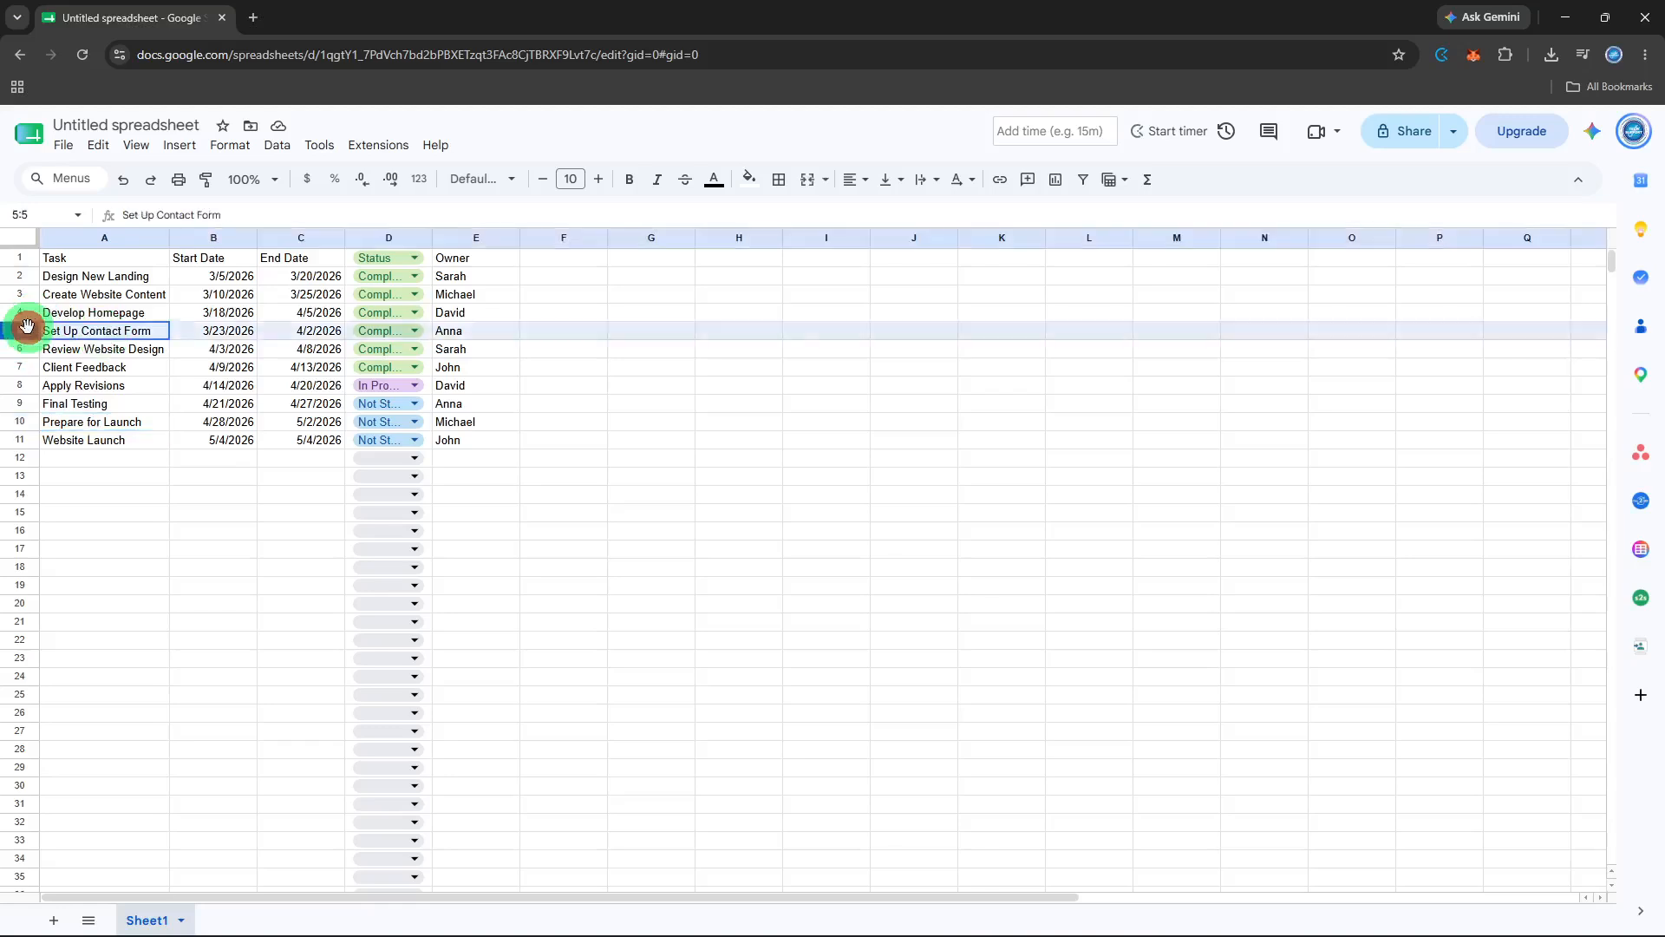
left_click(182, 145)
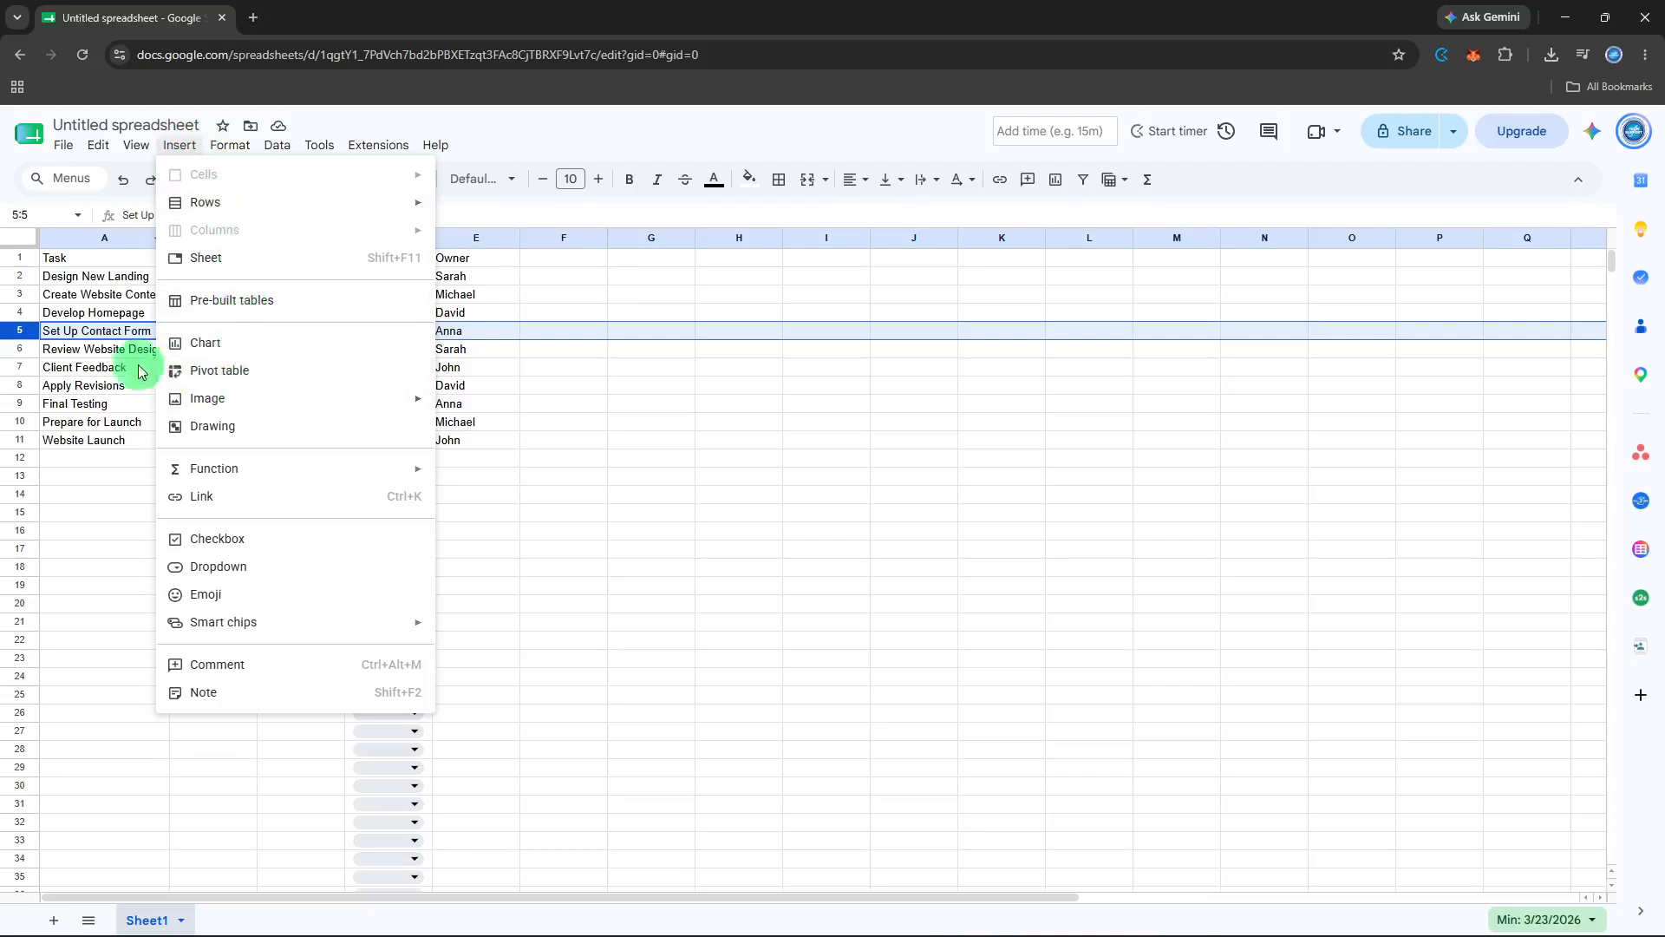
right_click(58, 334)
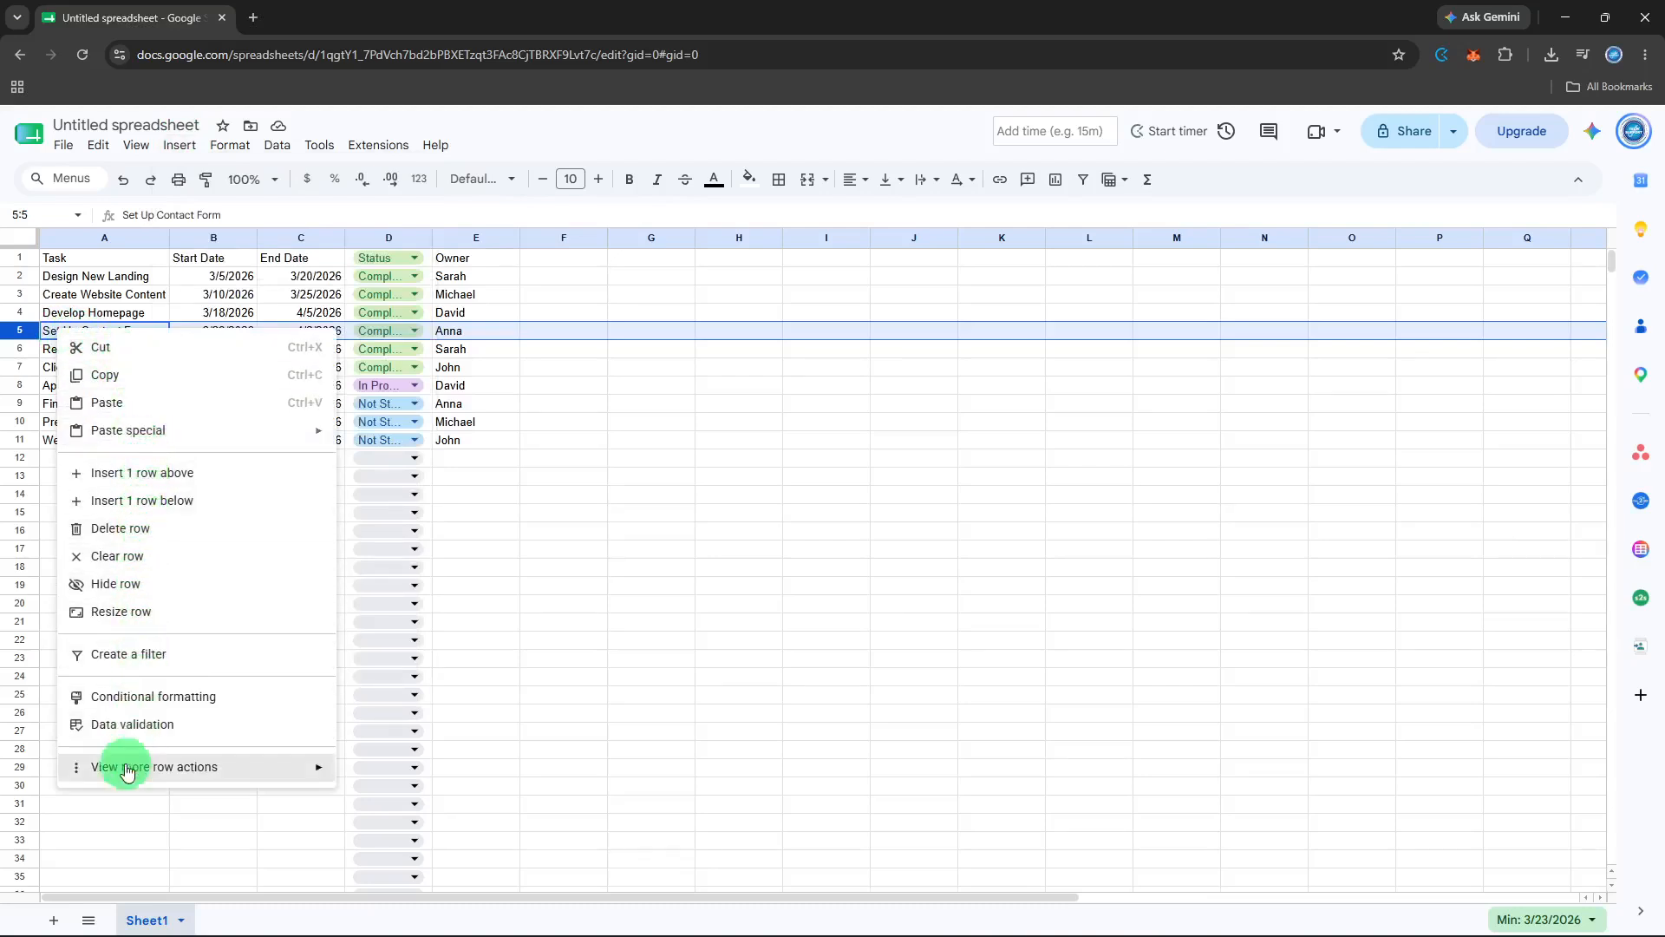
mouse_move(122, 767)
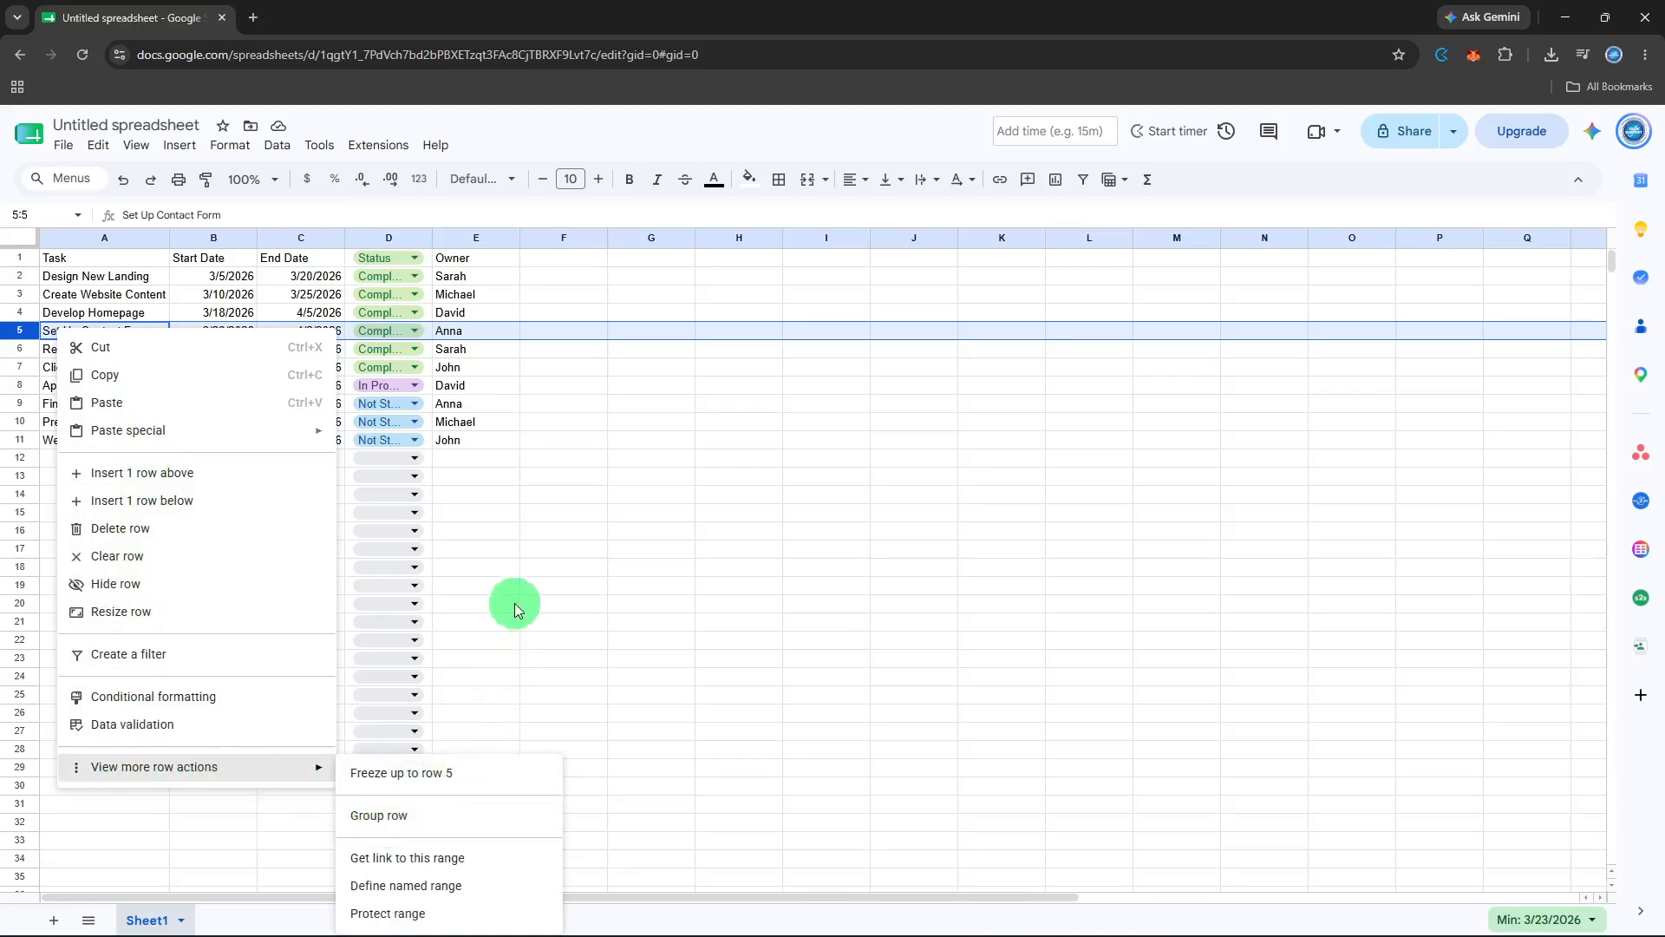
left_click(500, 470)
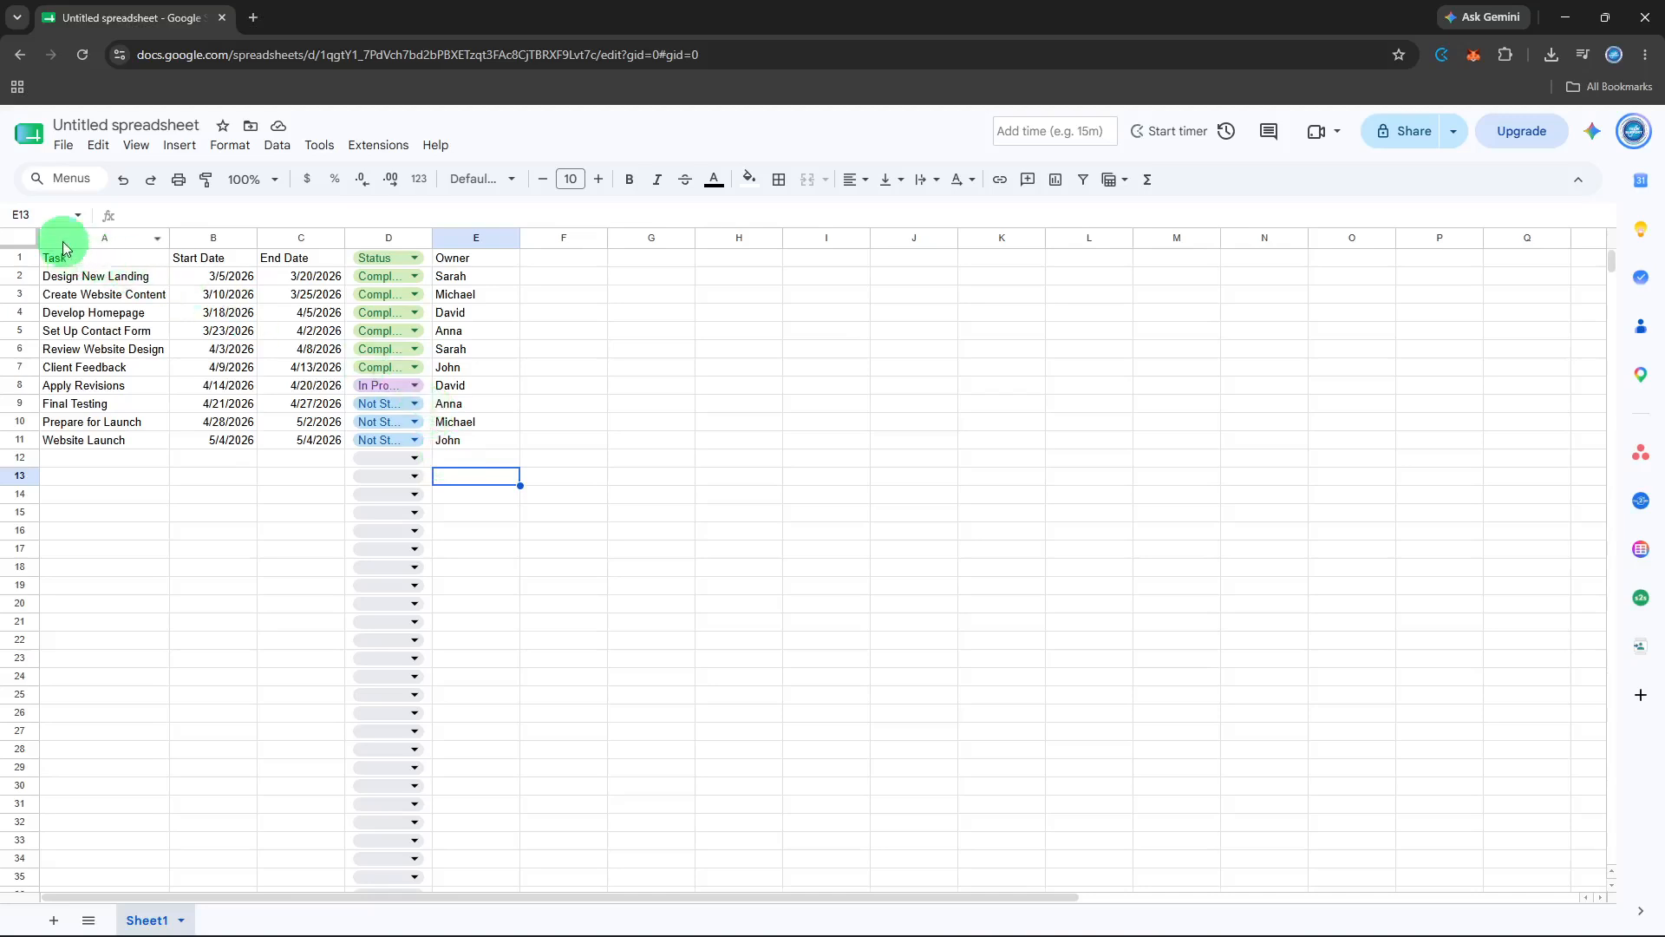
- Insert the pre-built Project tasks table from the Project management category in a new sheet, and close the table templates
left_click_drag(62, 241, 459, 423)
left_click(182, 146)
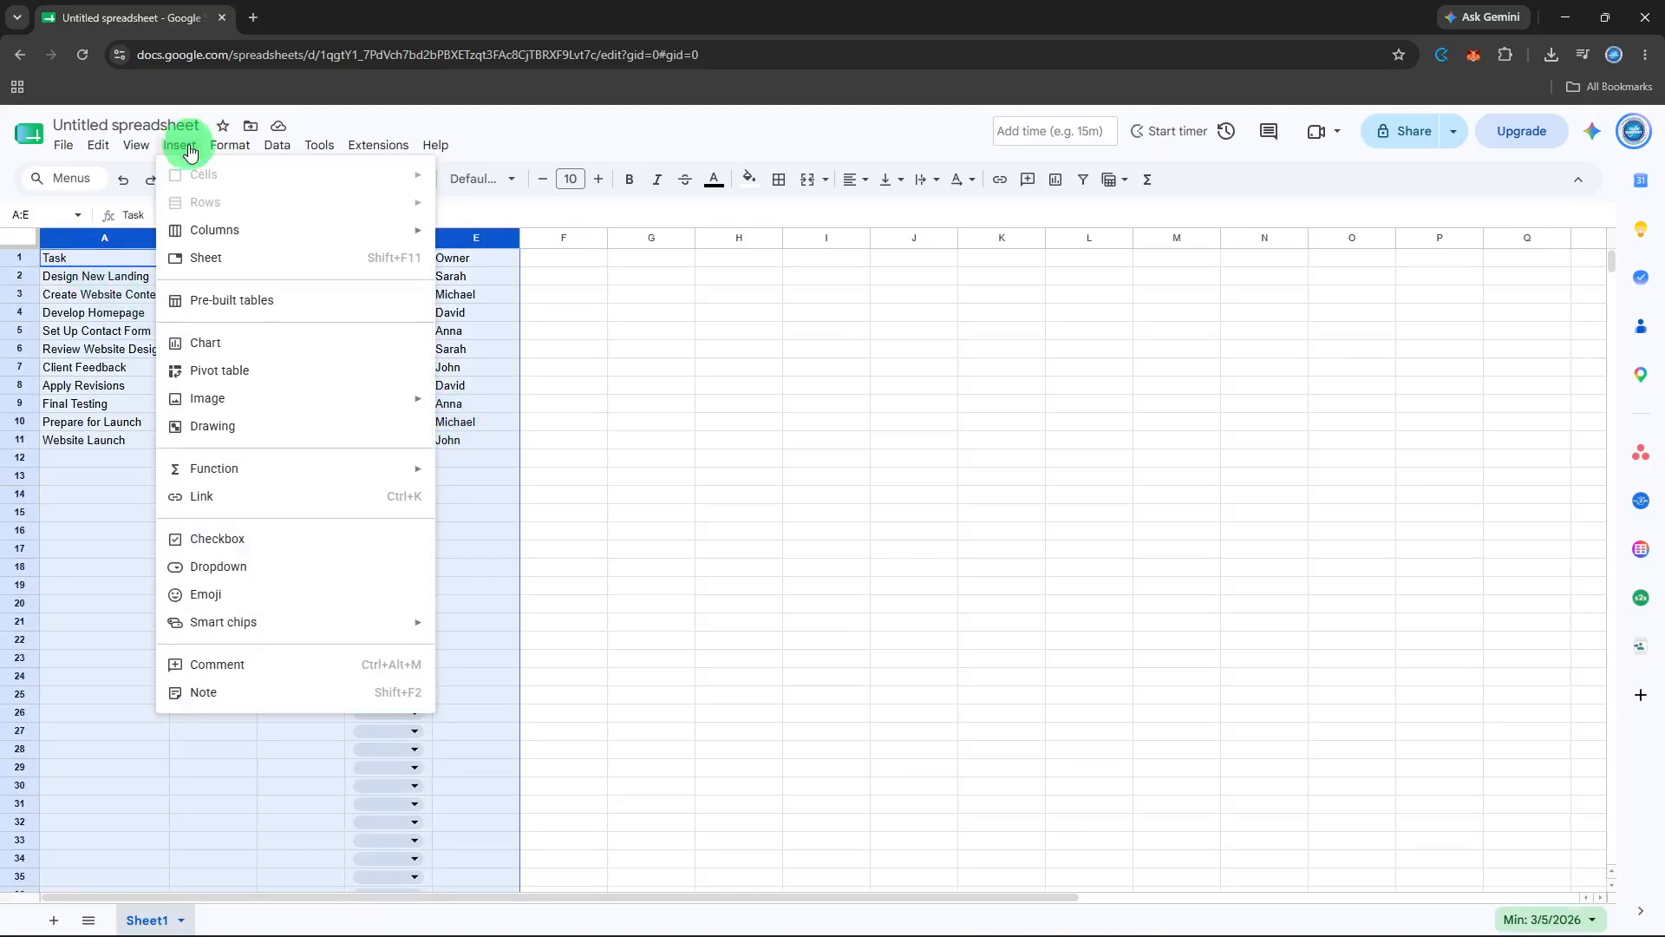
left_click(248, 301)
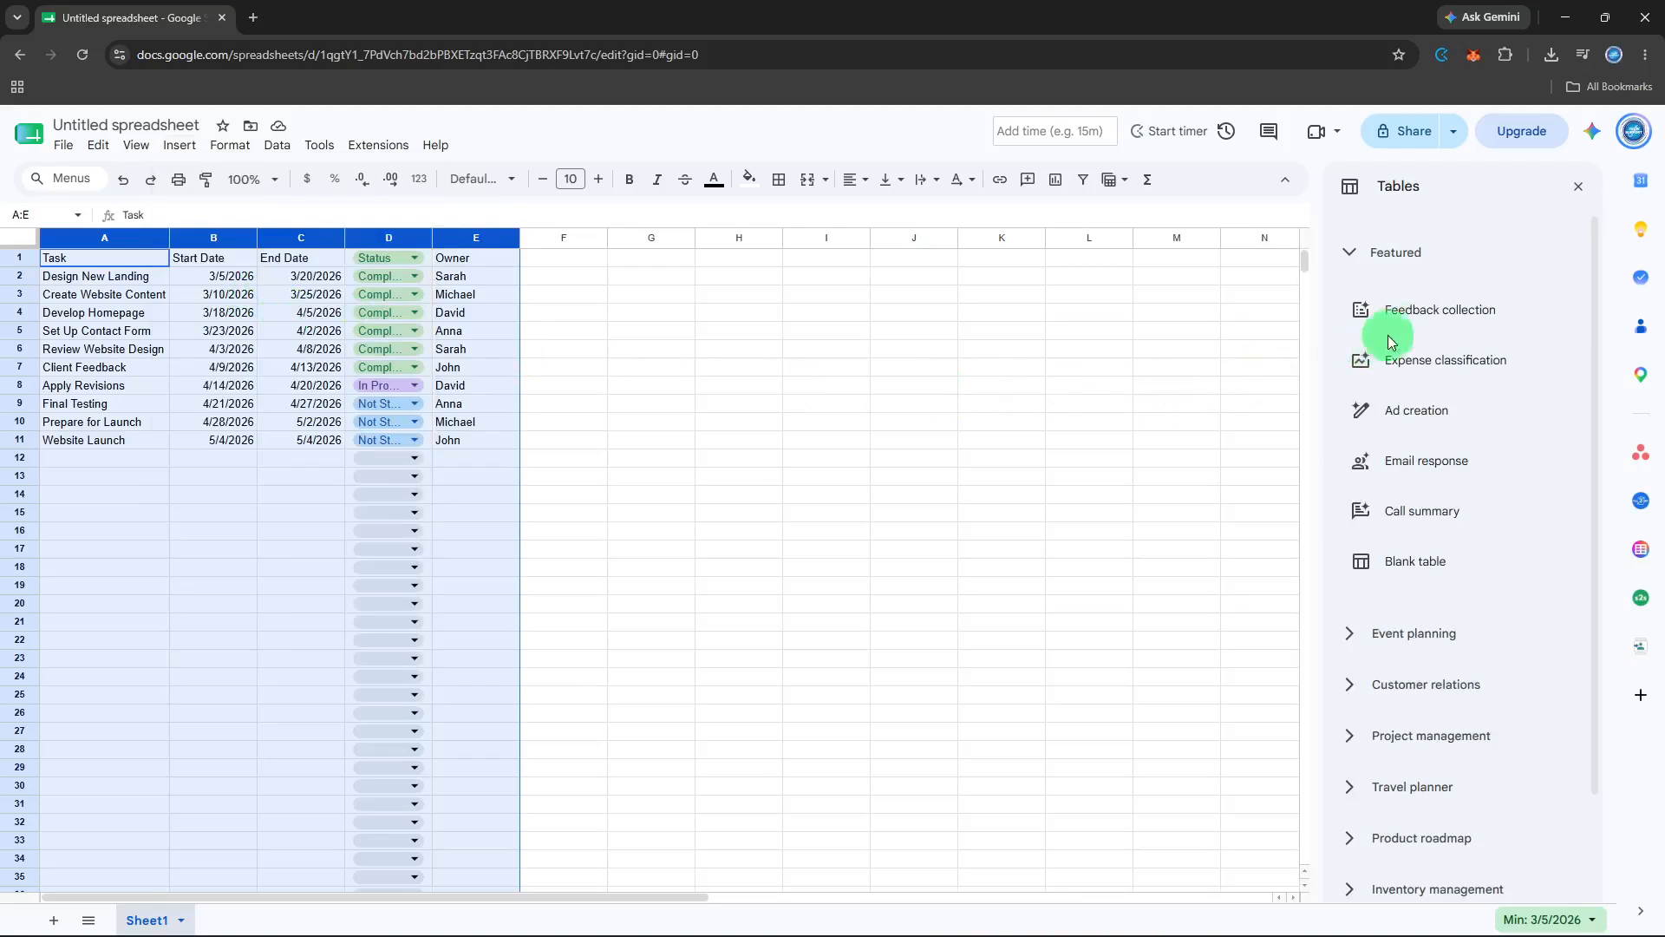
mouse_move(1405, 323)
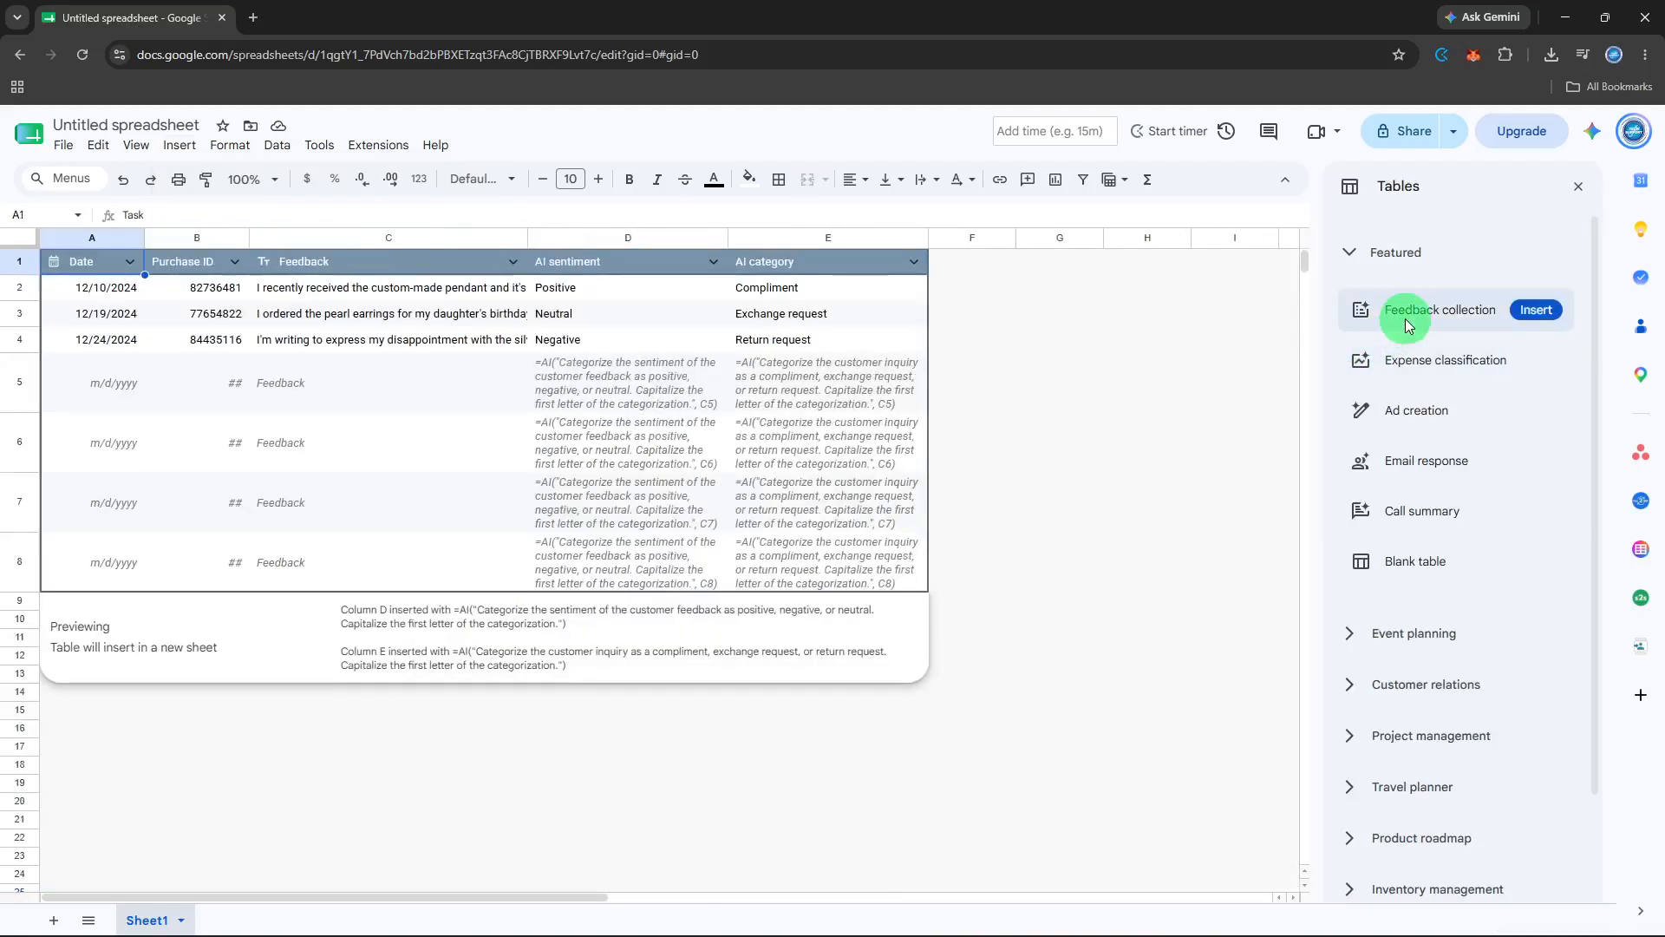
mouse_move(1407, 398)
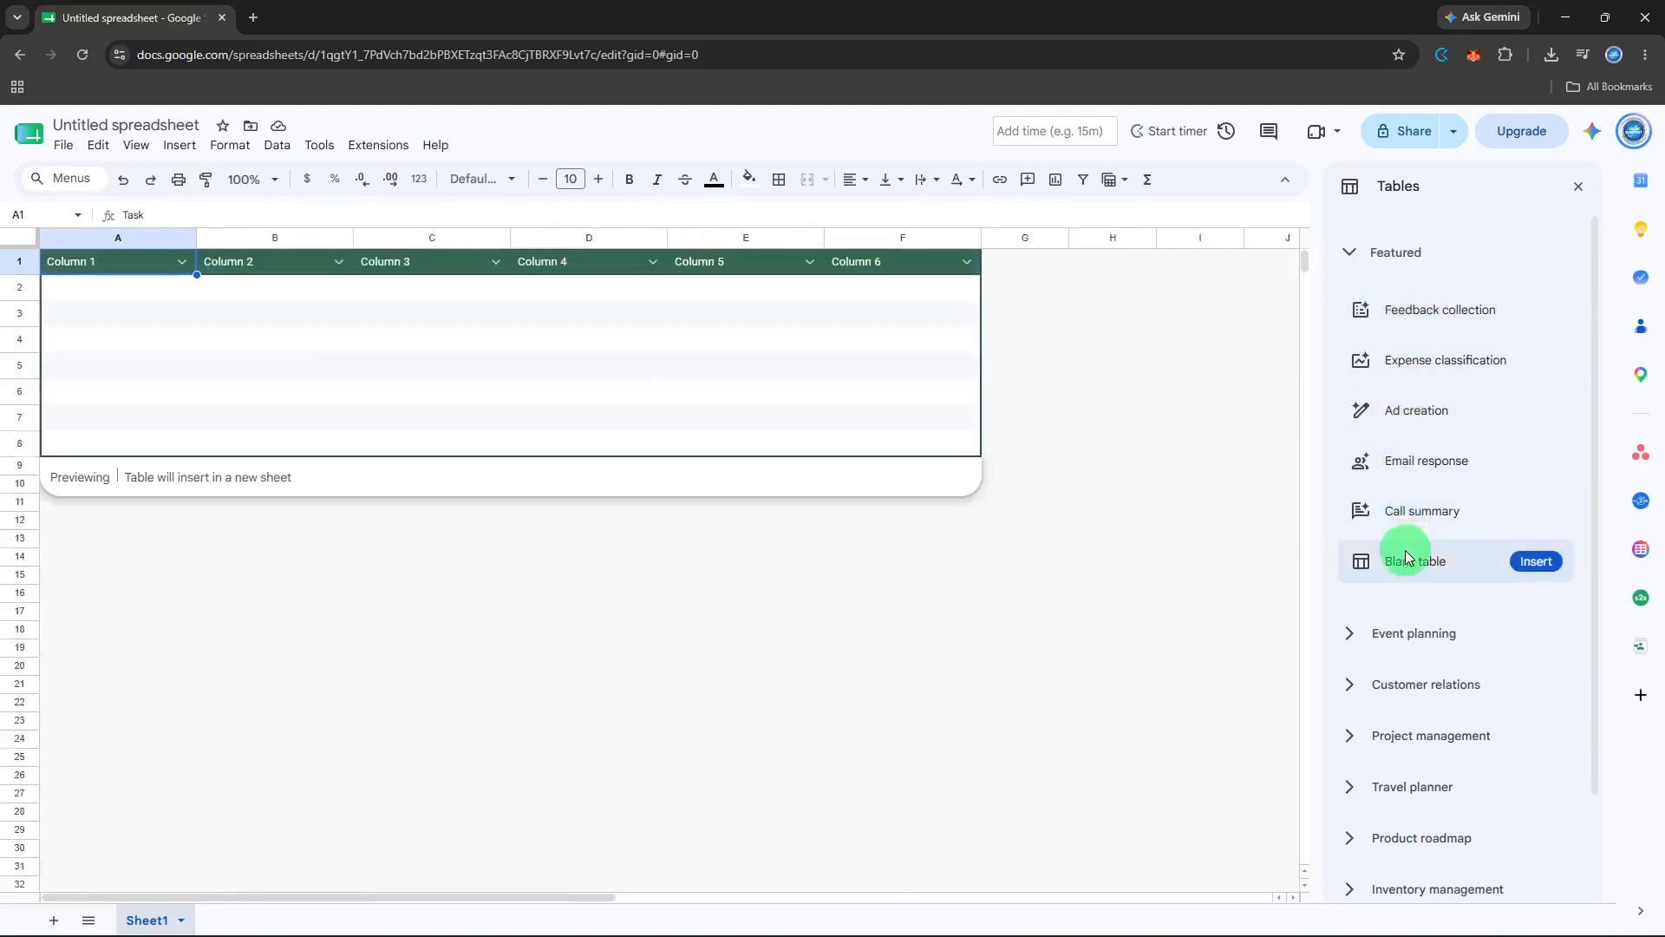
mouse_move(1414, 513)
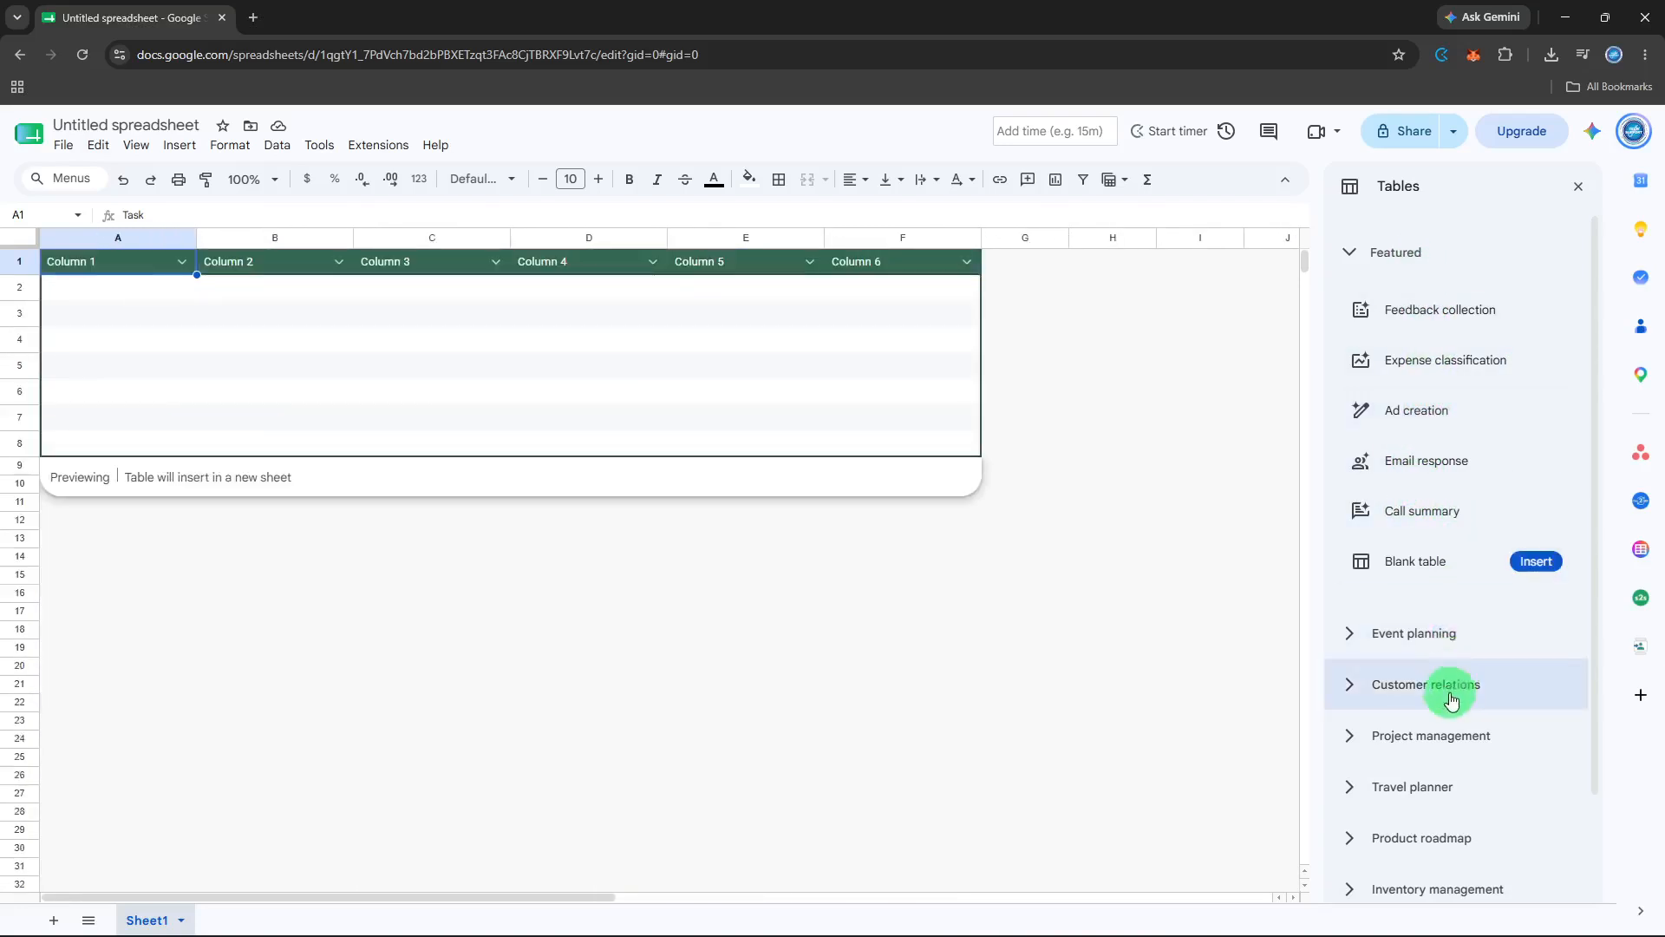
scroll(1446, 694, "down", 1)
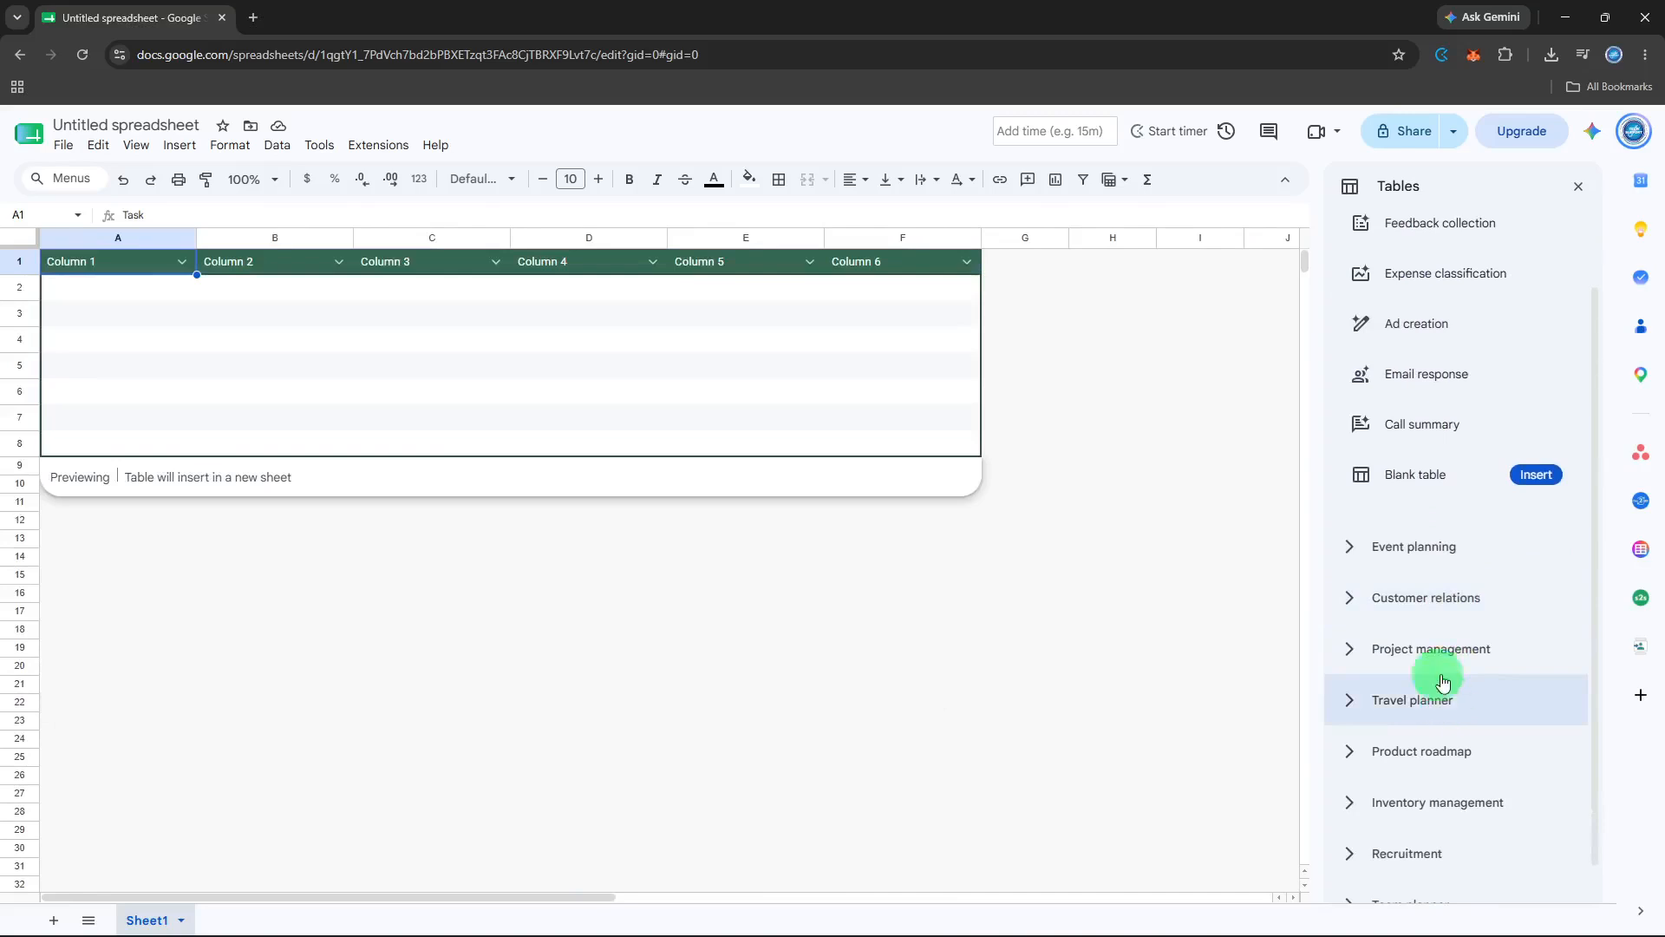
left_click(1414, 551)
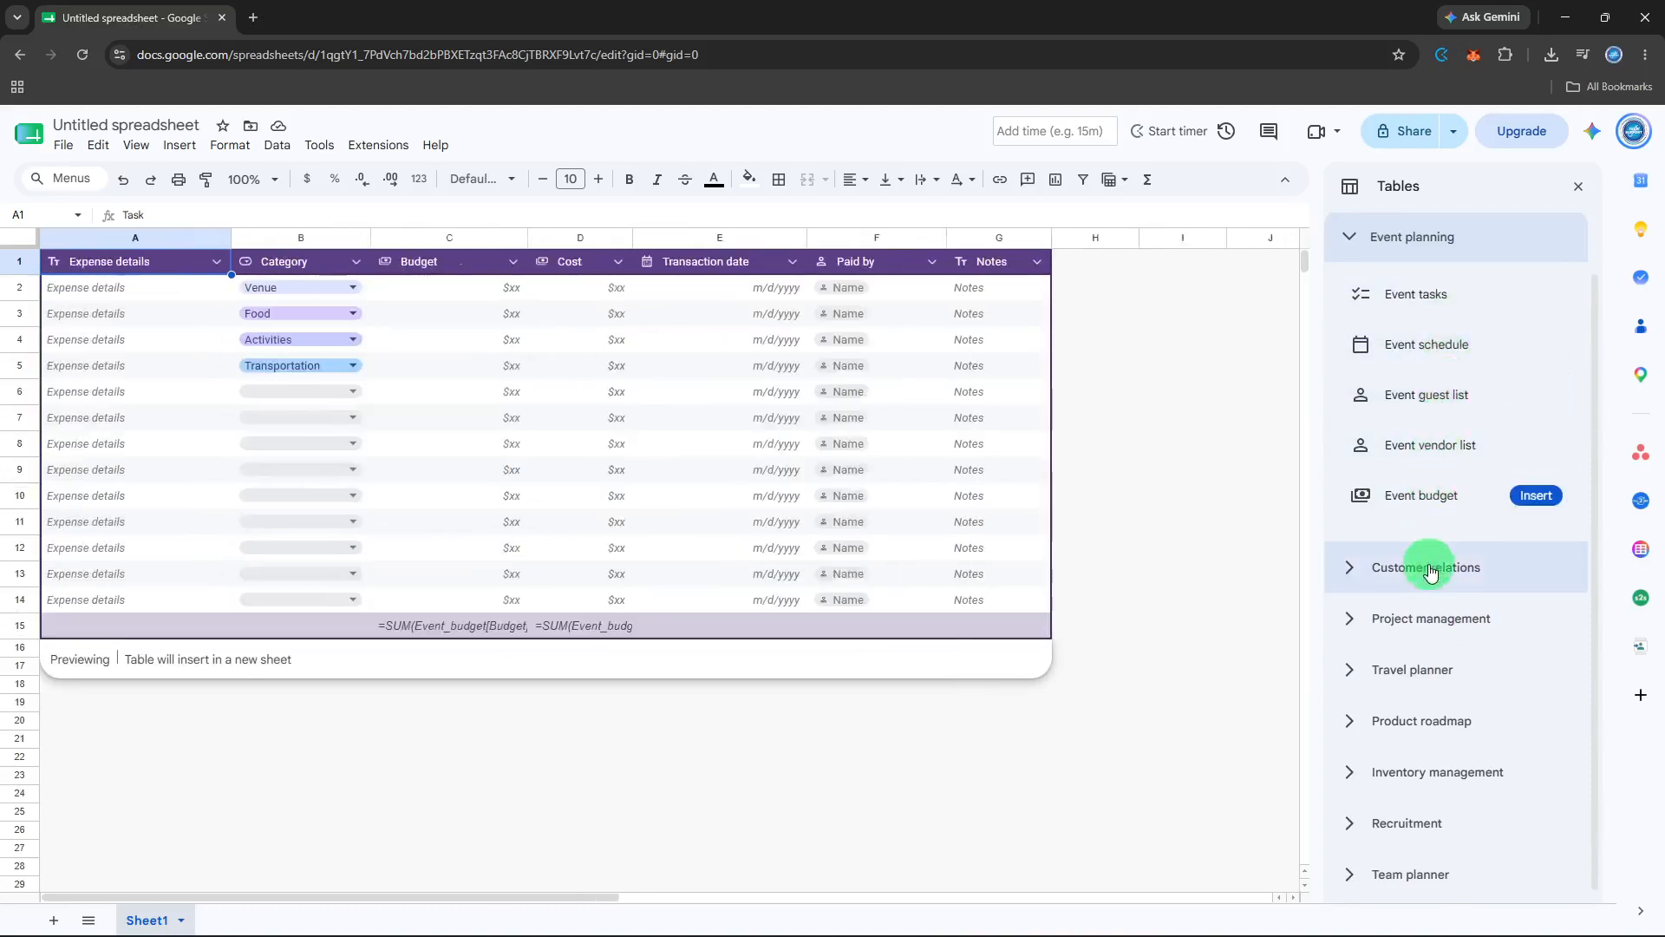
left_click(1422, 621)
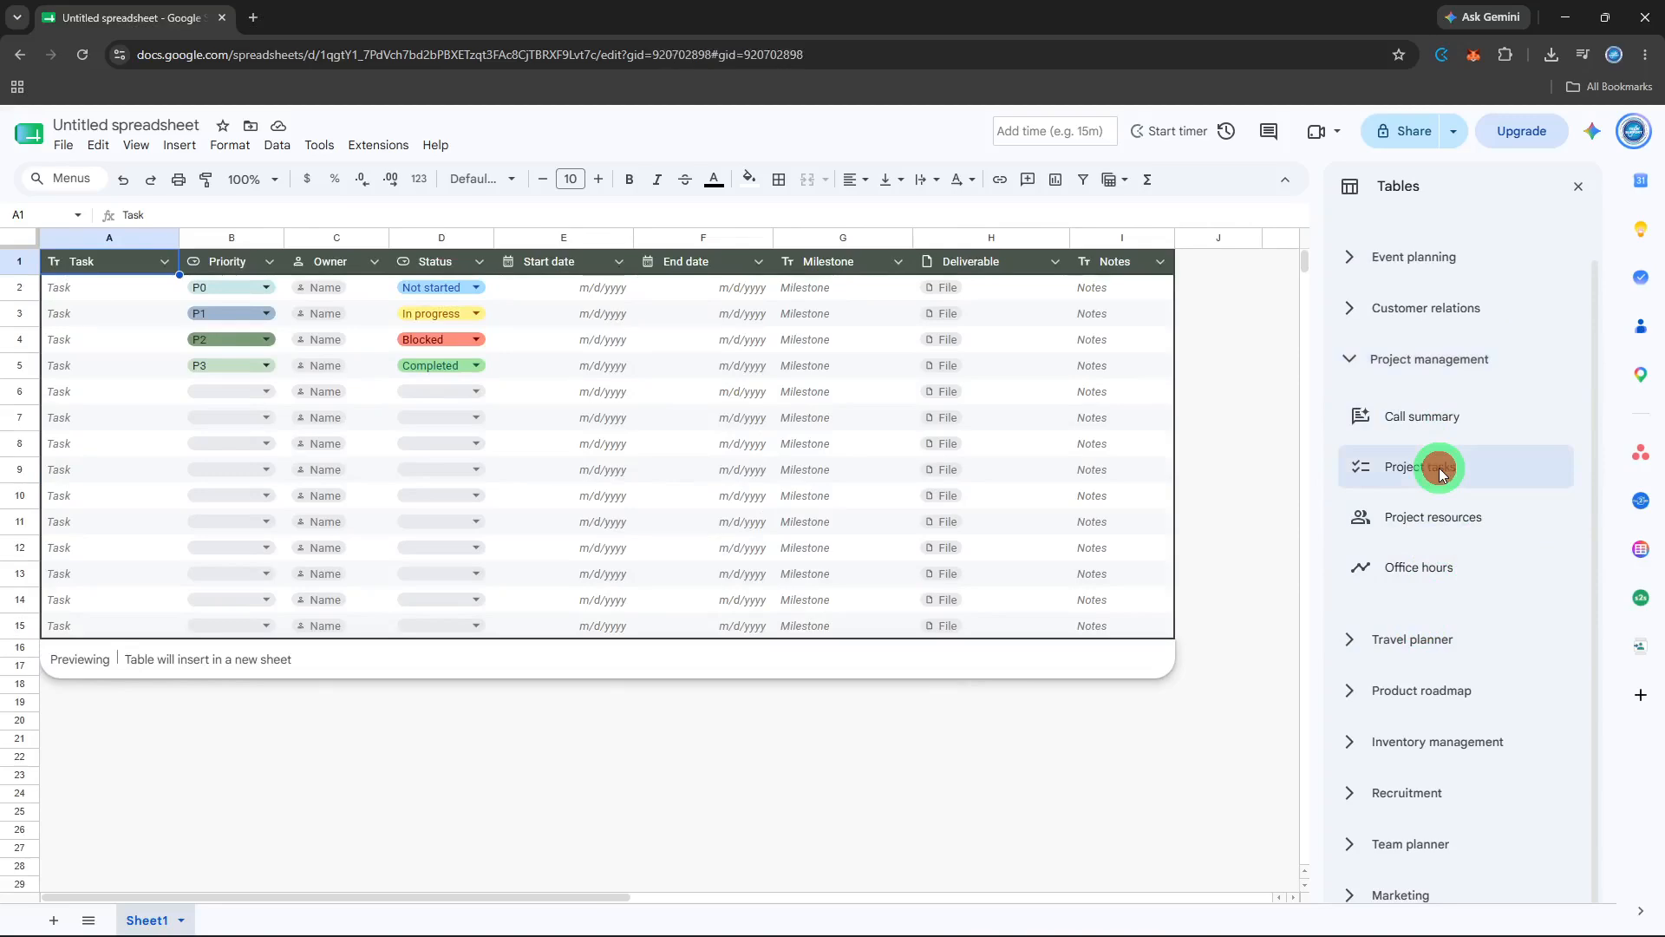
left_click(1440, 473)
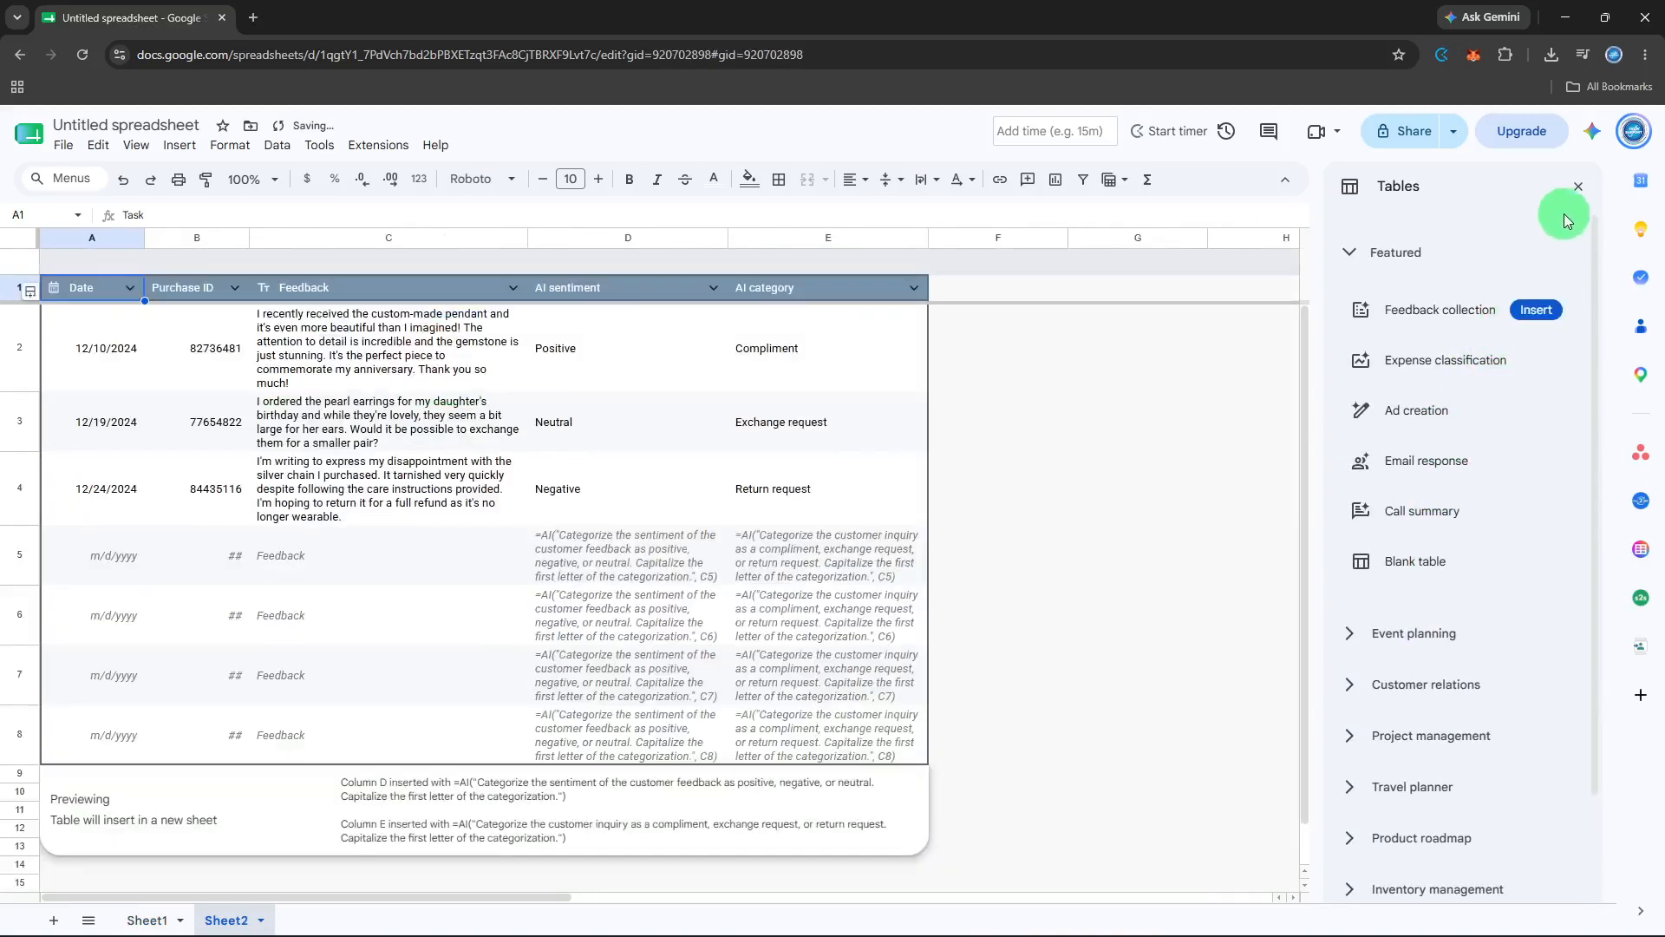
left_click(1580, 183)
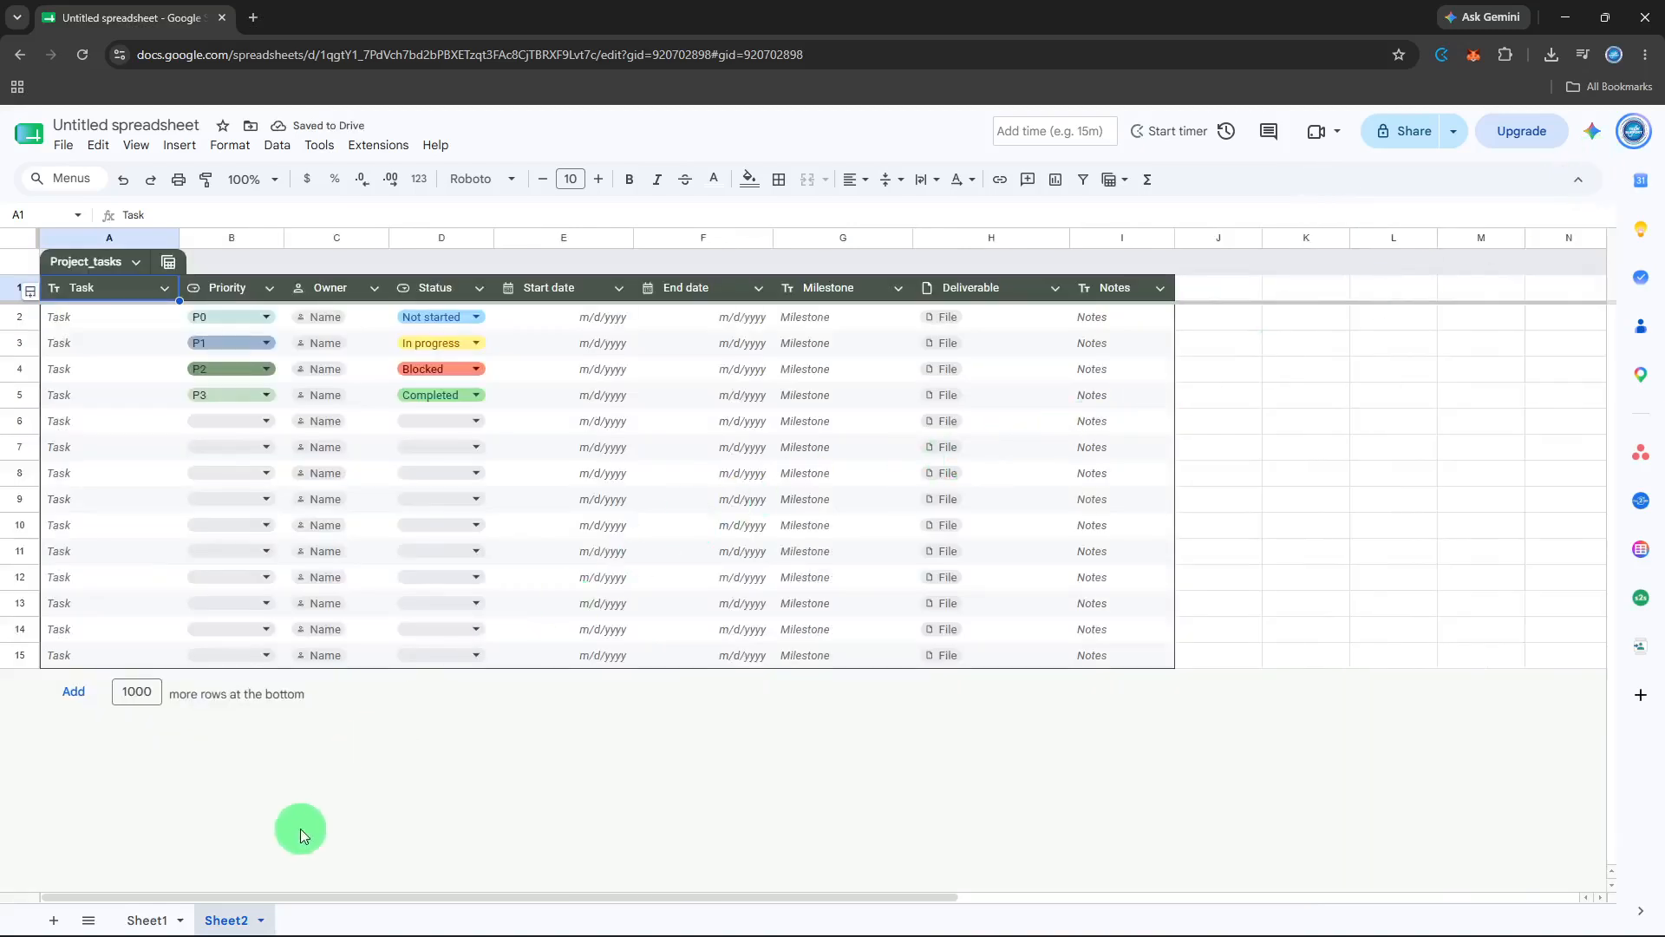
- Return to Sheet1 and set the end date of the Create Website Content task to 3/15/2026
left_click(171, 912)
left_click(249, 419)
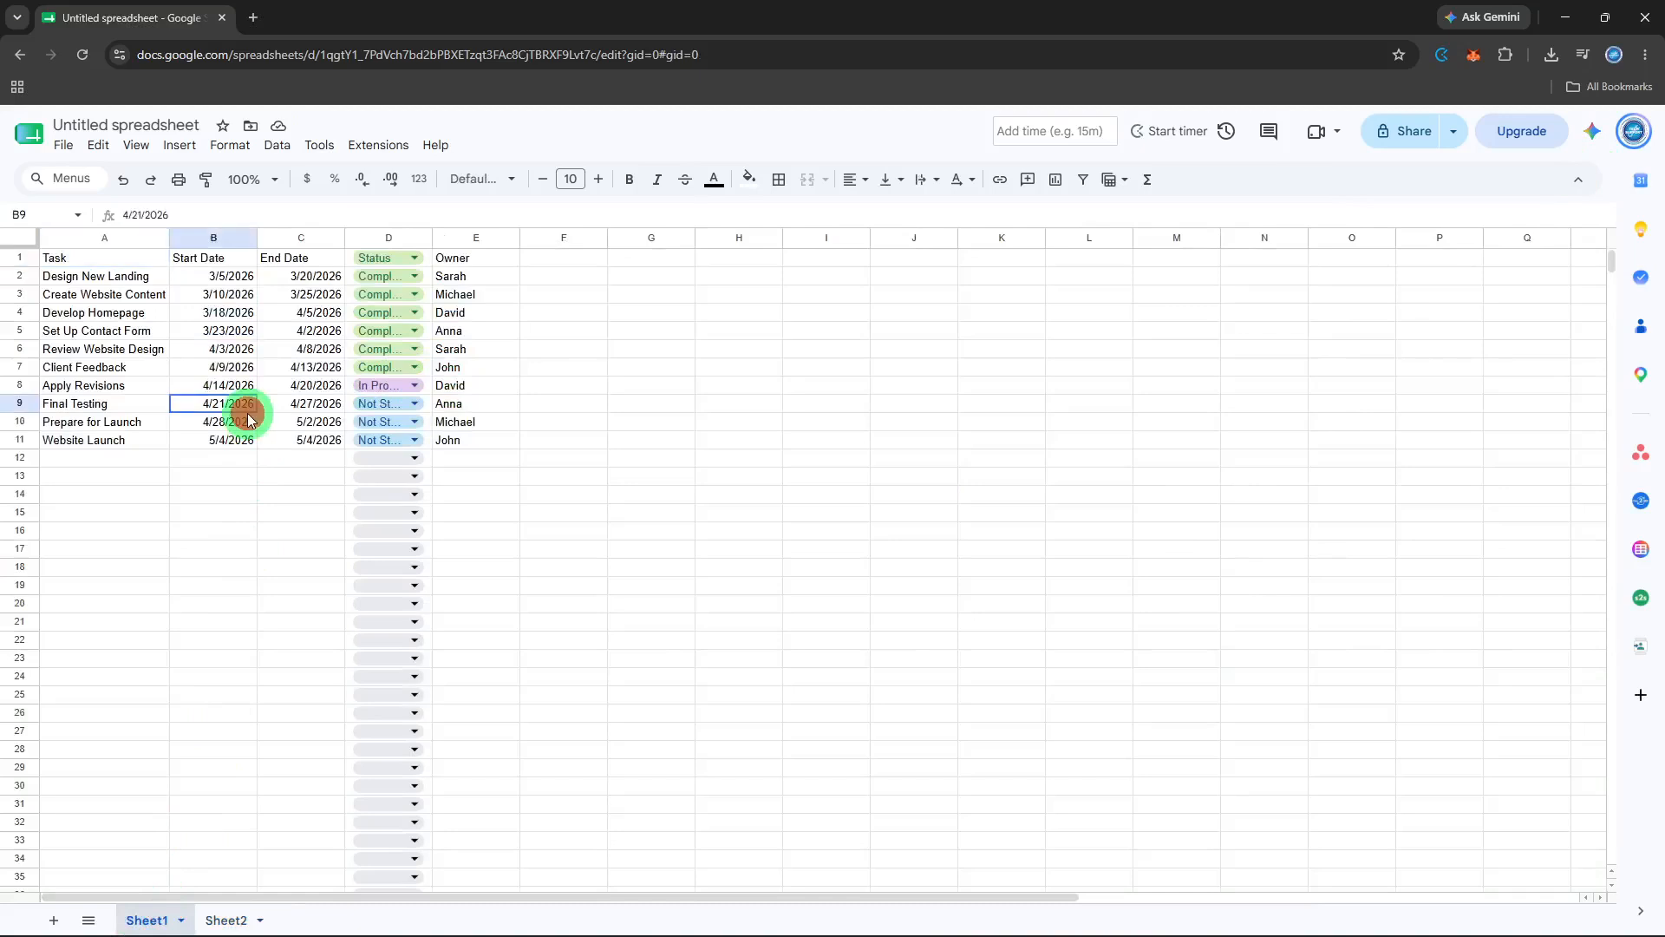
left_click(132, 279)
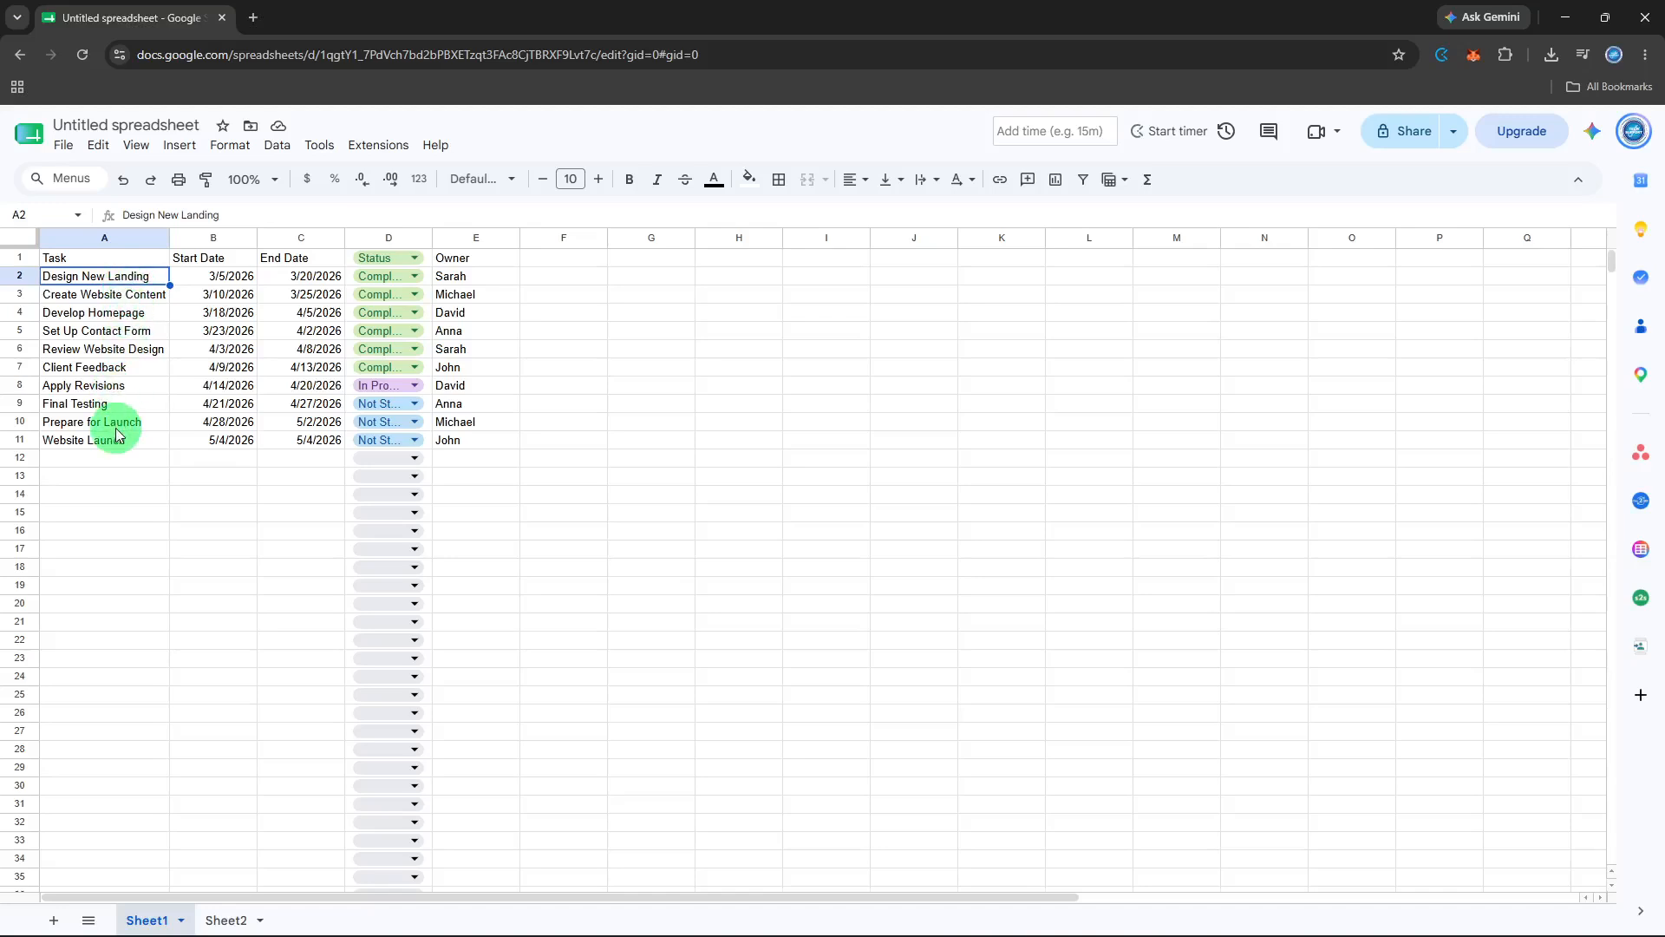
double_click(299, 295)
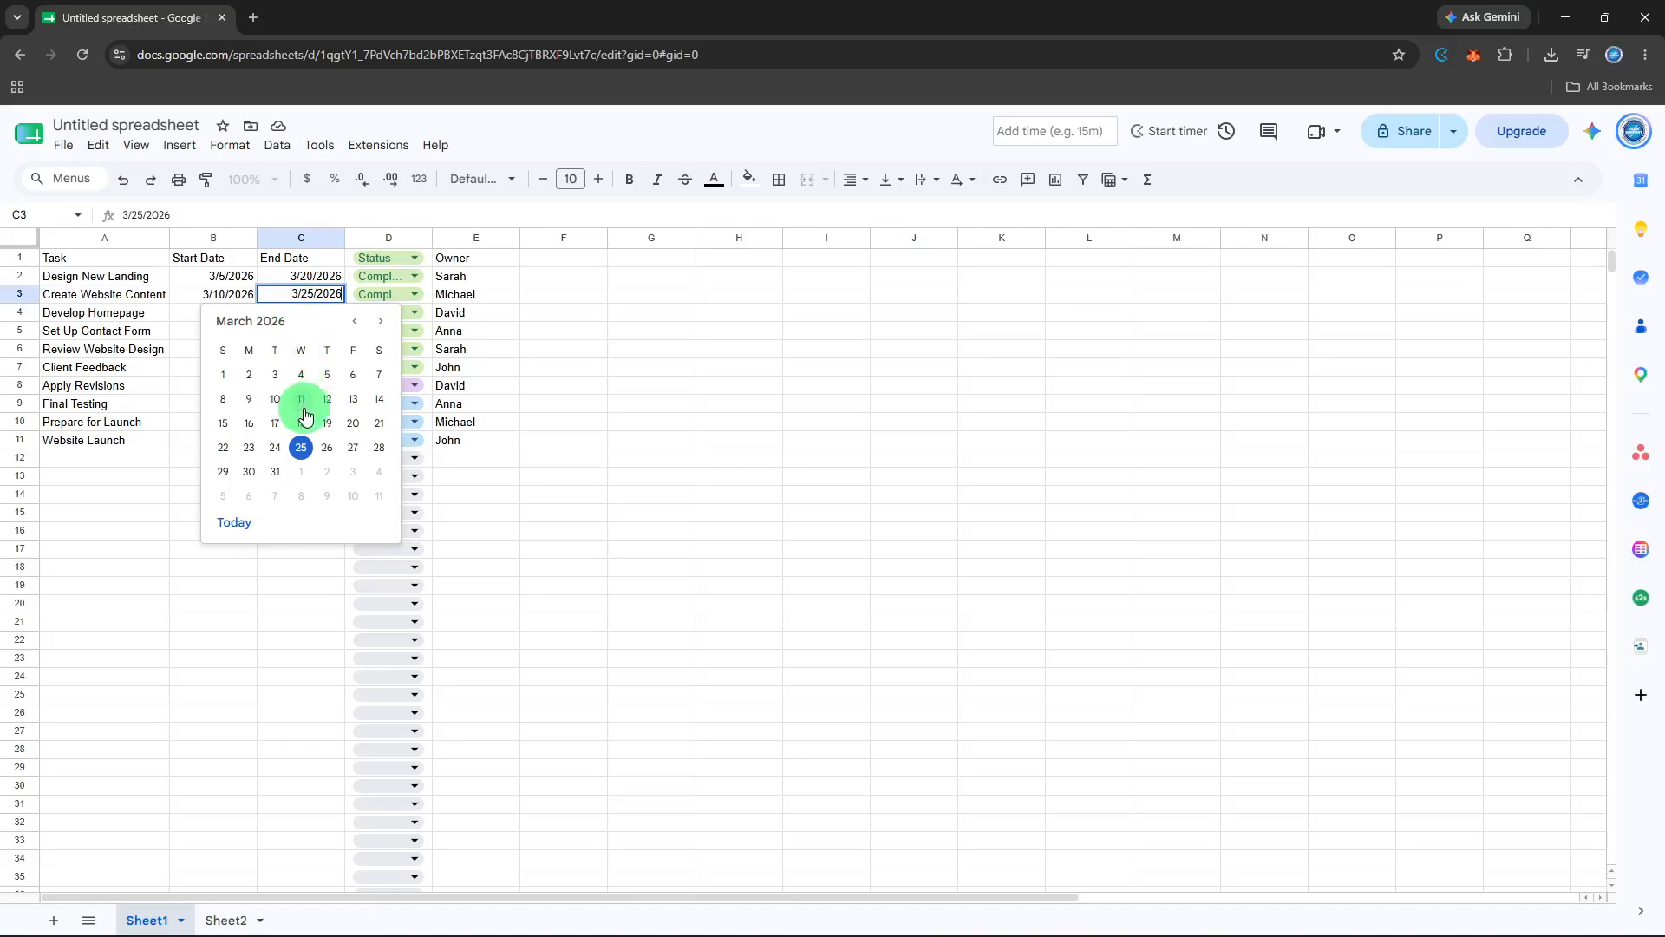
left_click(225, 423)
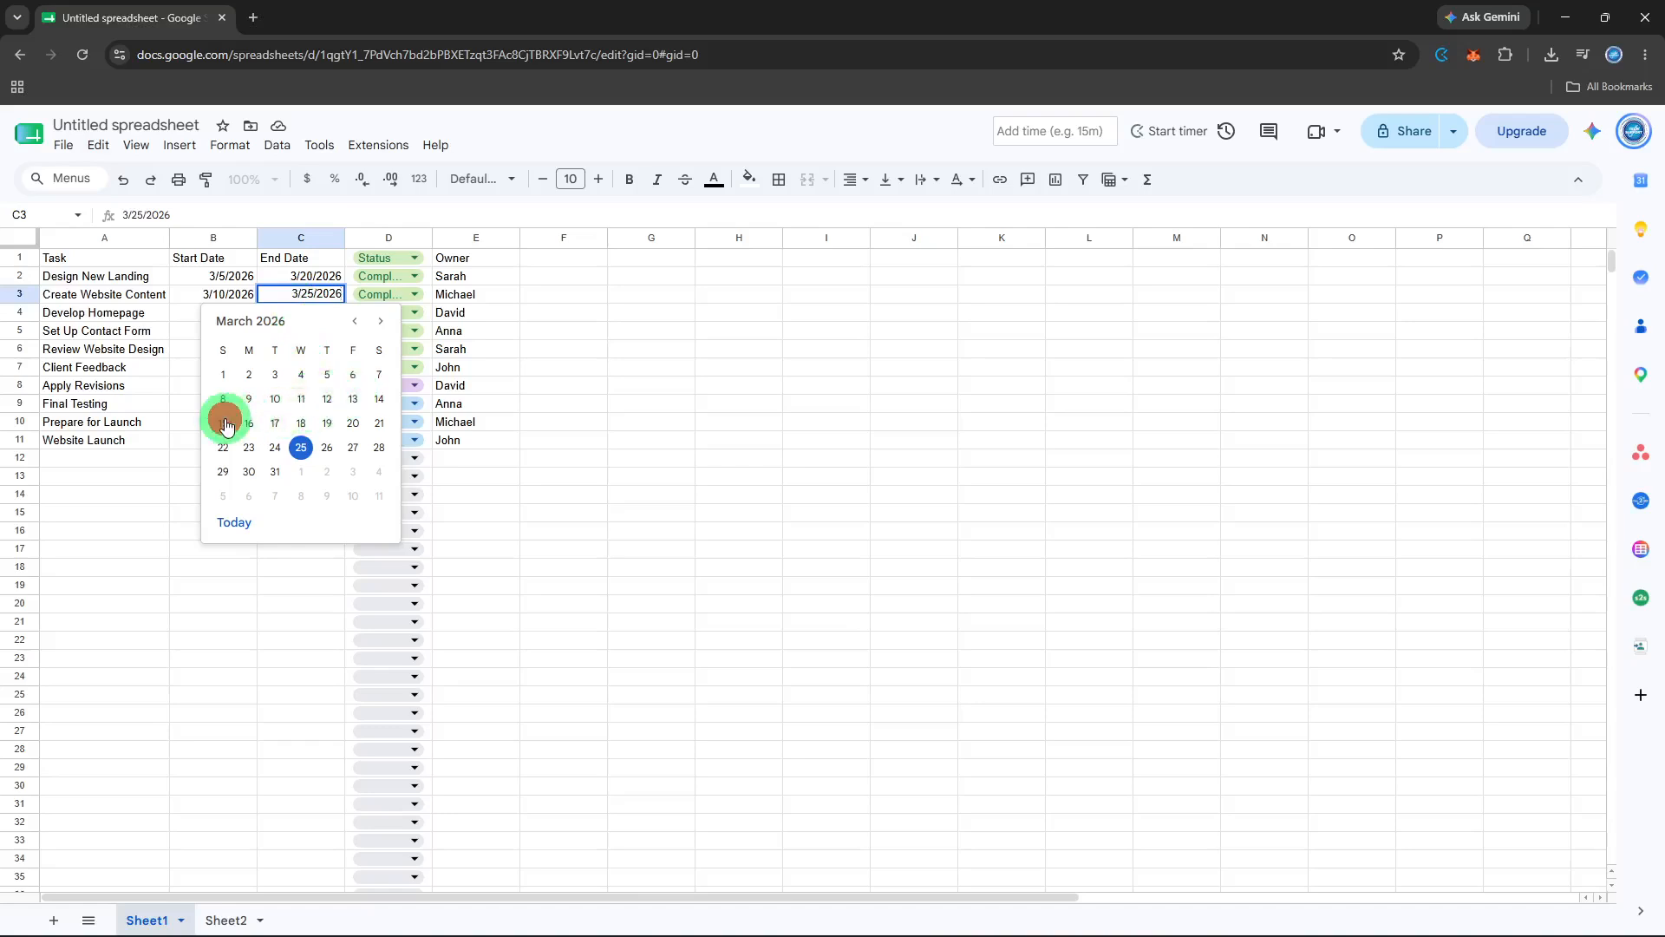
- Reschedule the Review Website Design task with start date 4/22/2026 and end date 4/28/2026
left_click(249, 349)
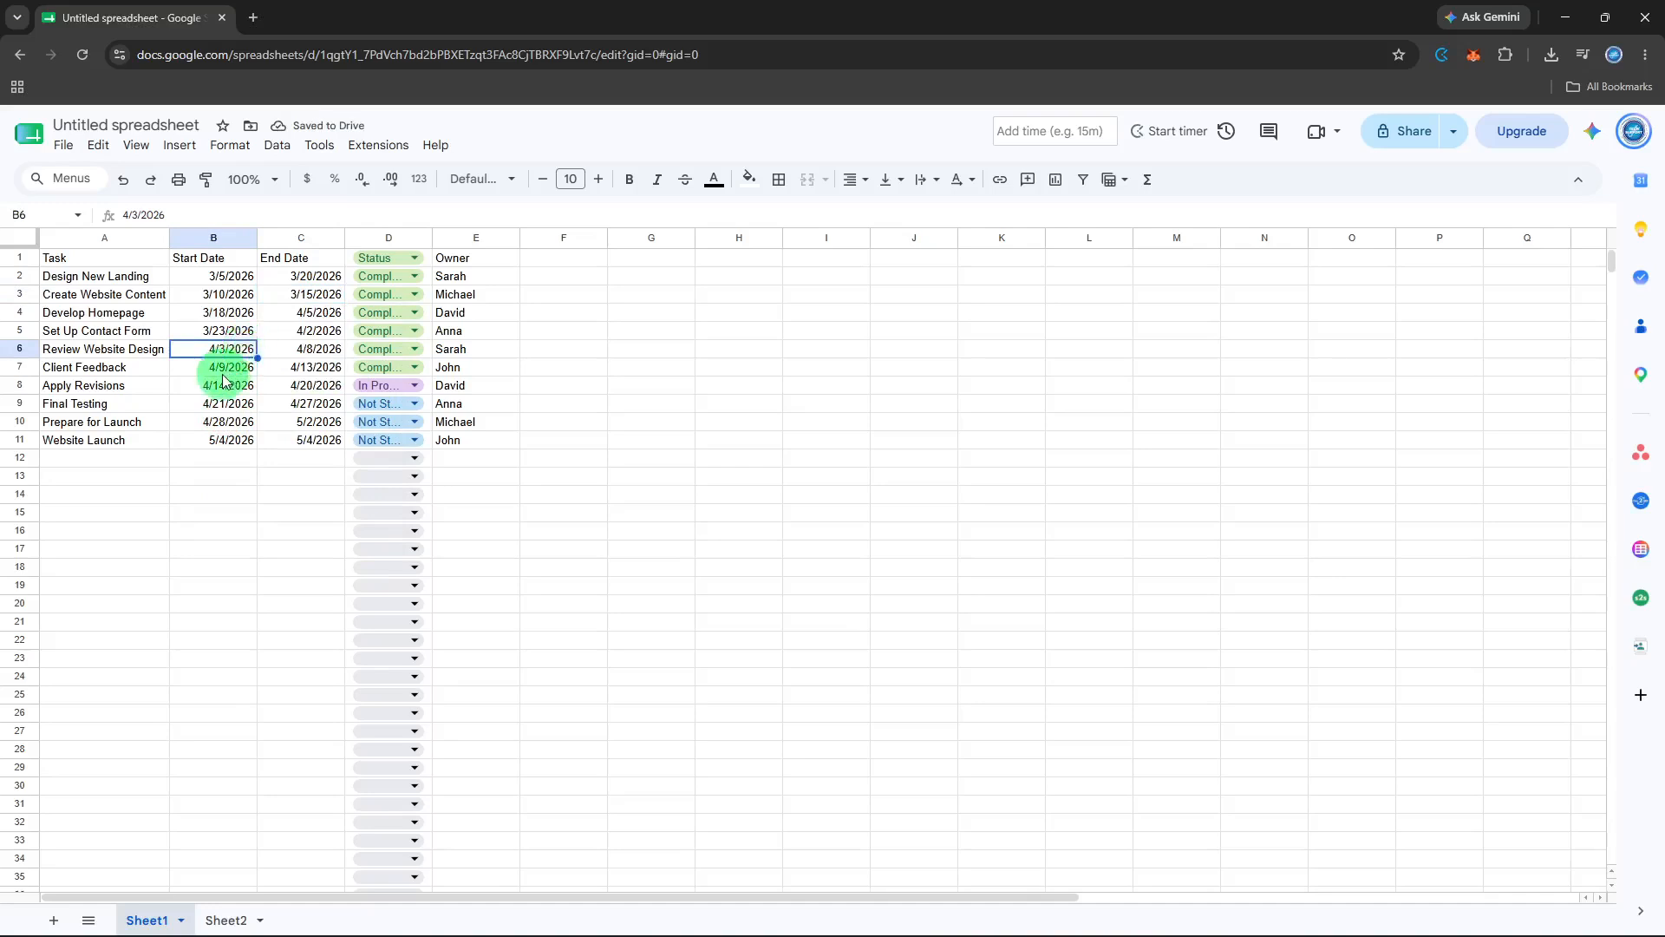
left_click(80, 354)
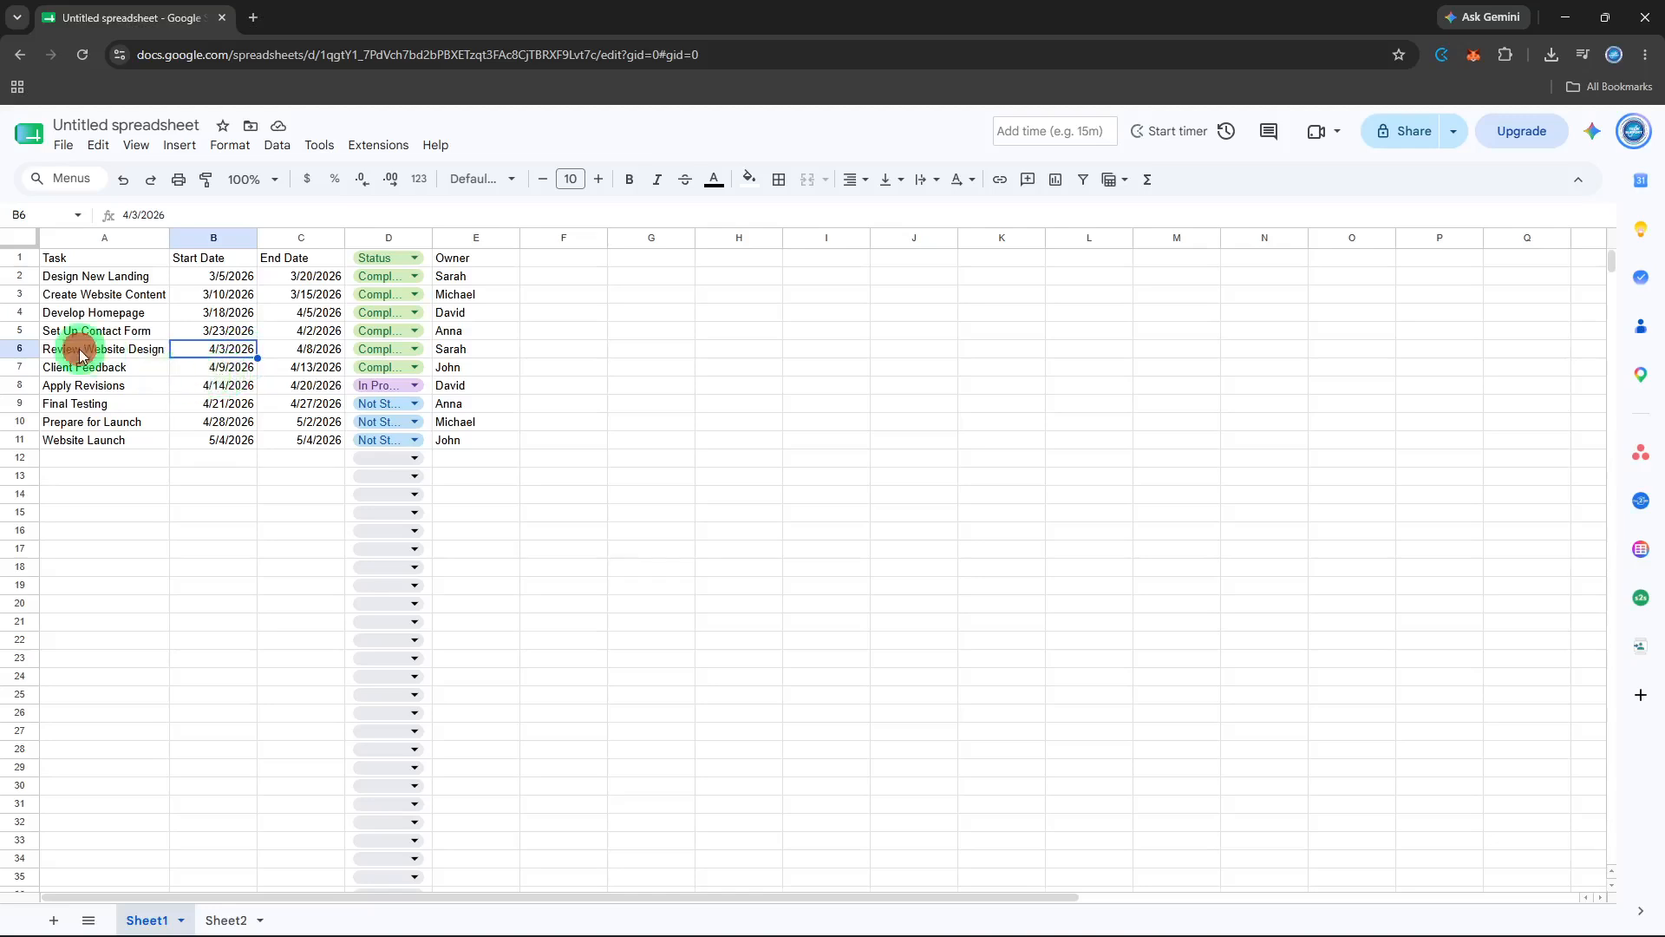
left_click(213, 350)
double_click(213, 349)
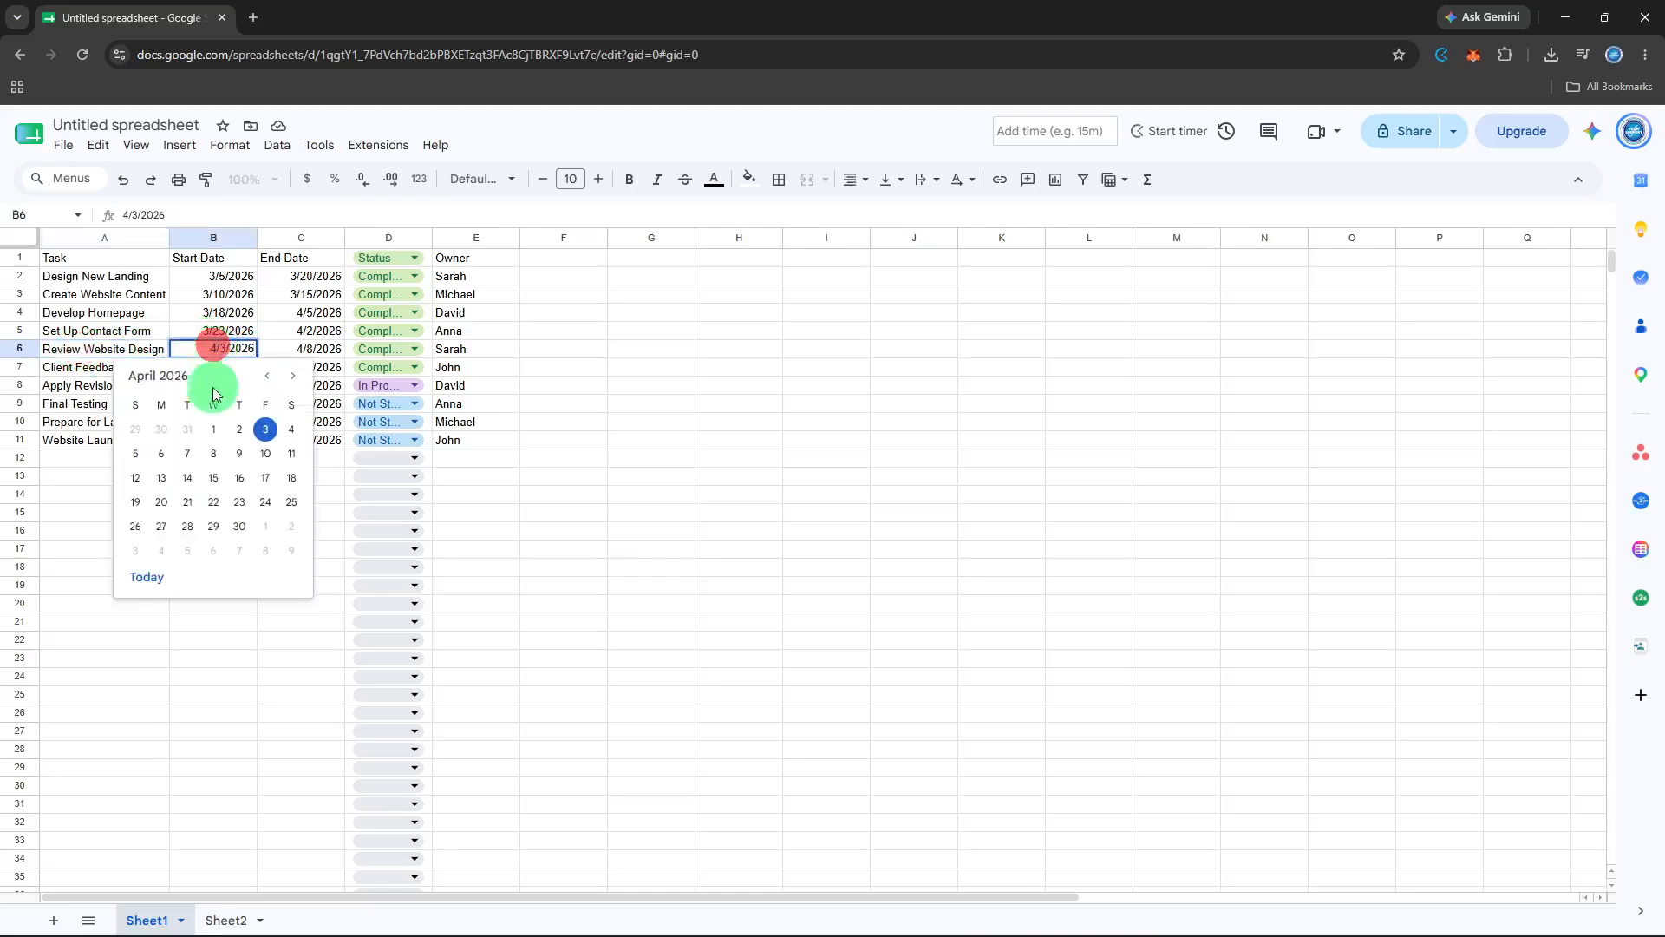
left_click(210, 501)
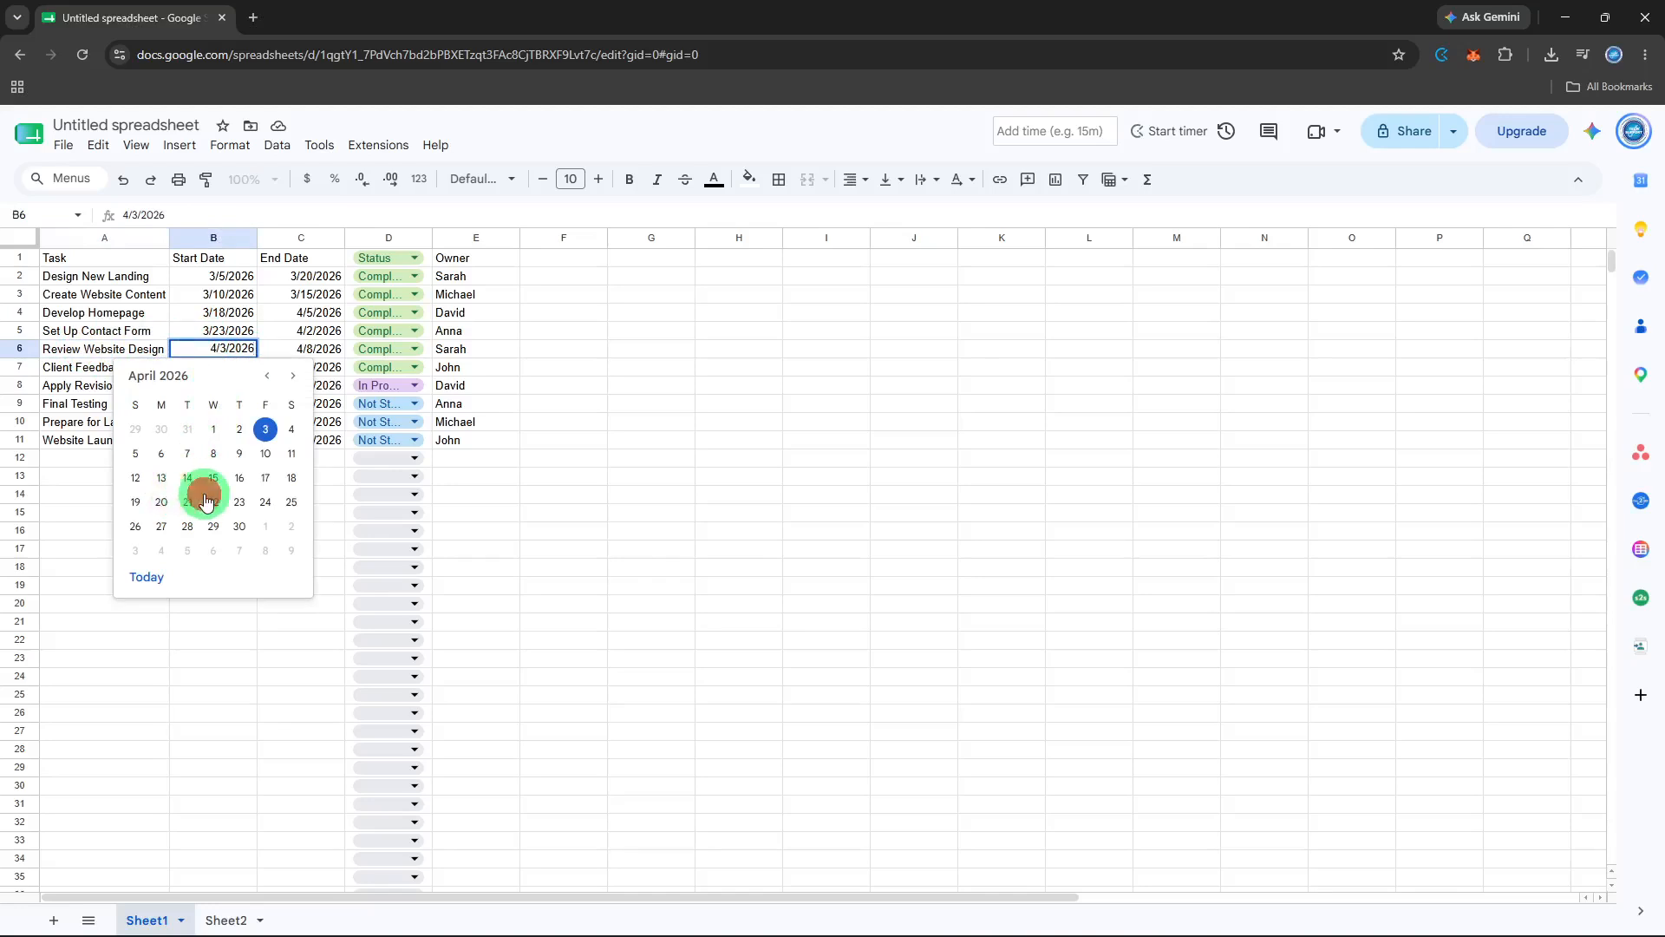
double_click(319, 357)
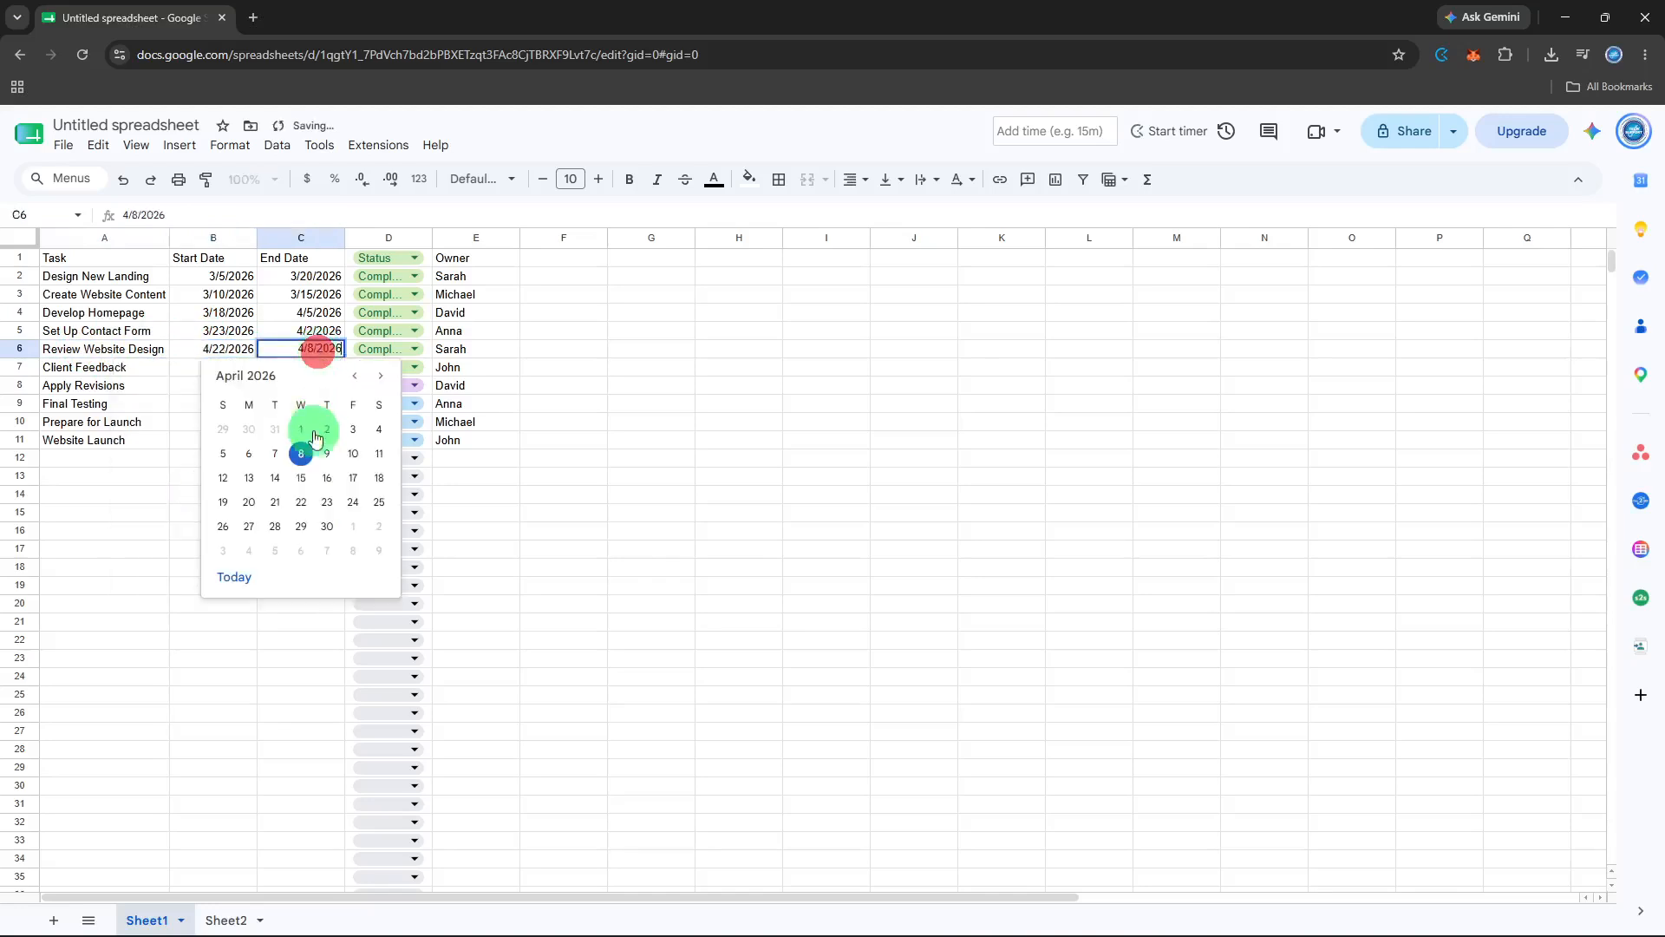
left_click(274, 527)
- Set the status of the Review Website Design task to Not Started
left_click(382, 347)
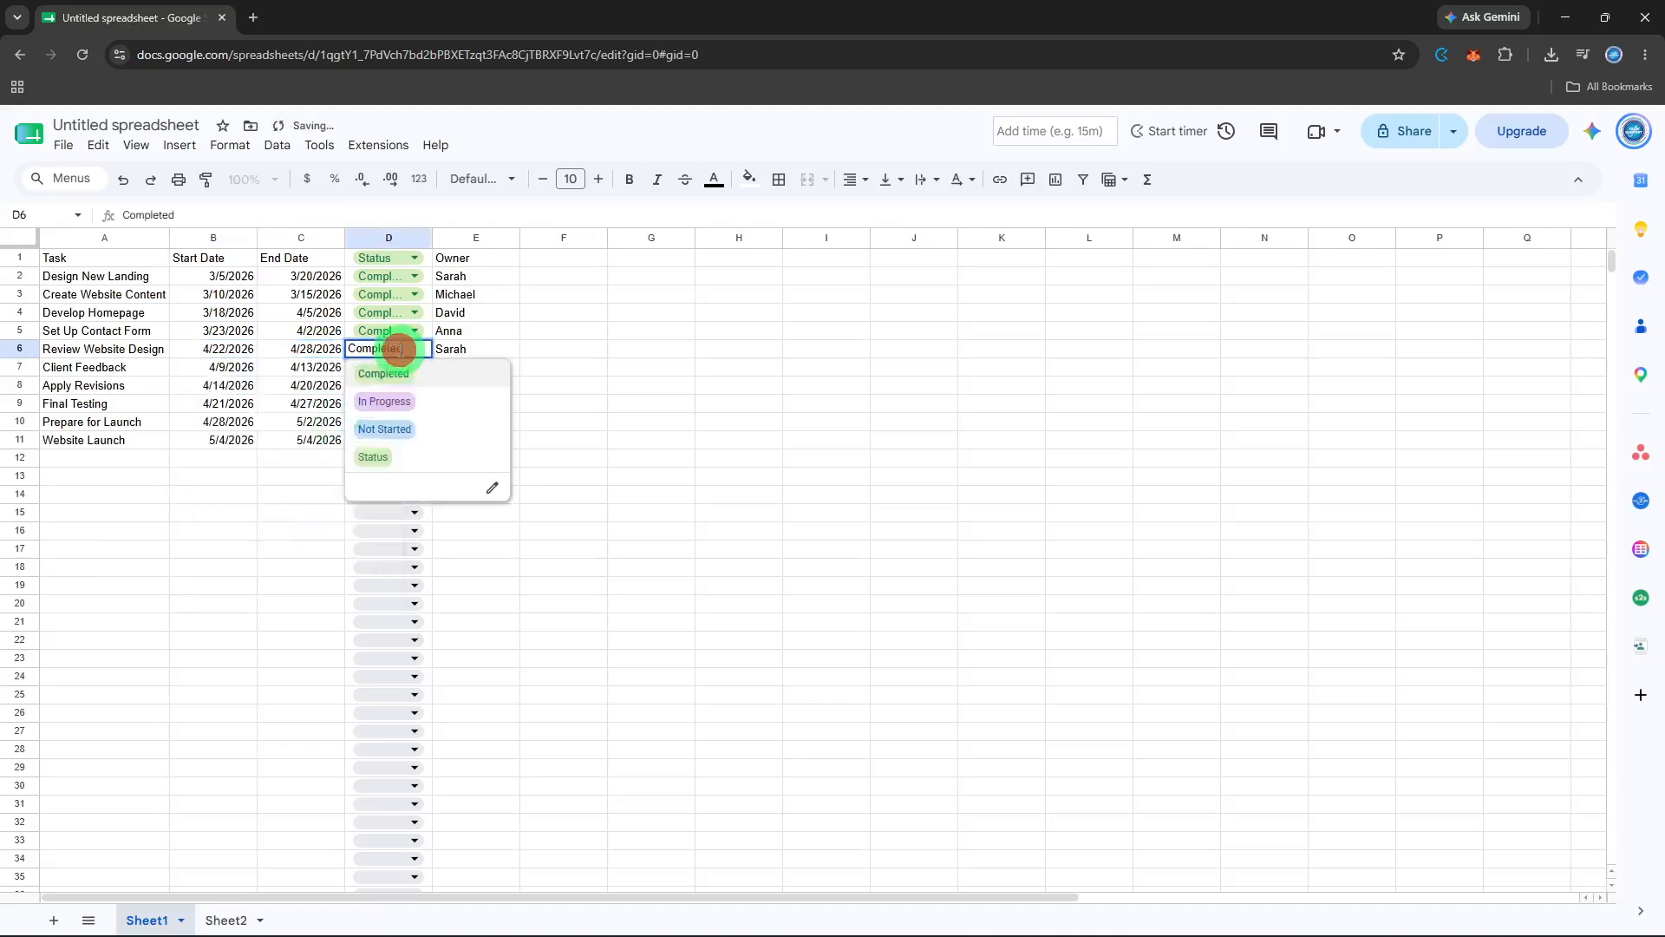
left_click(386, 434)
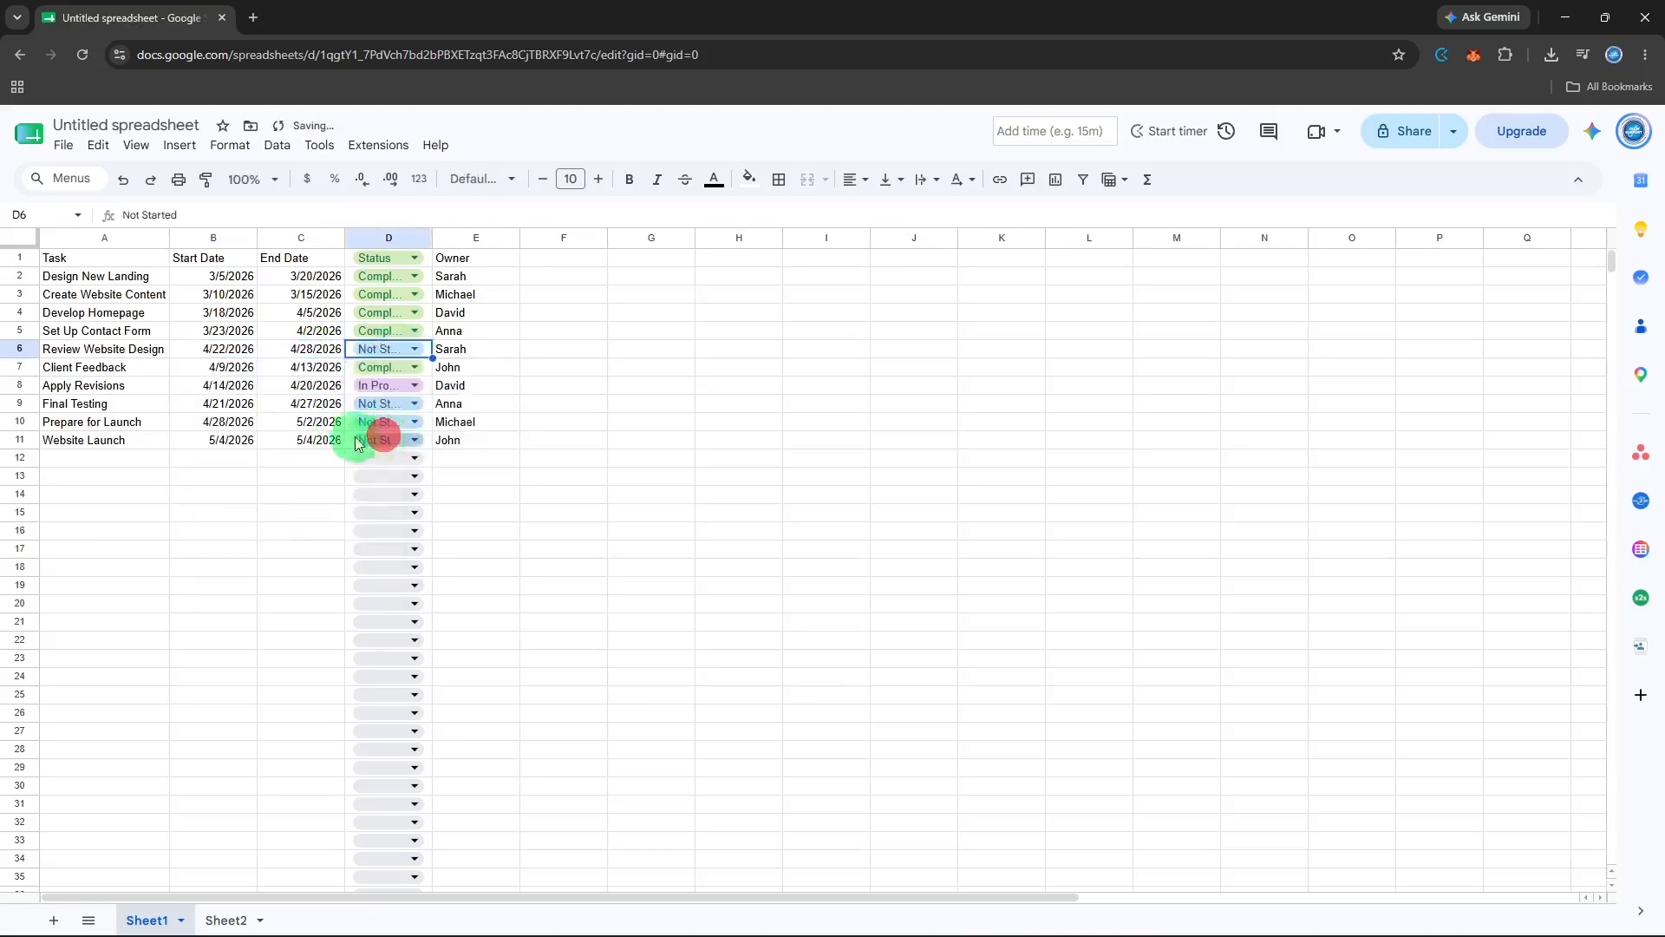
left_click(252, 442)
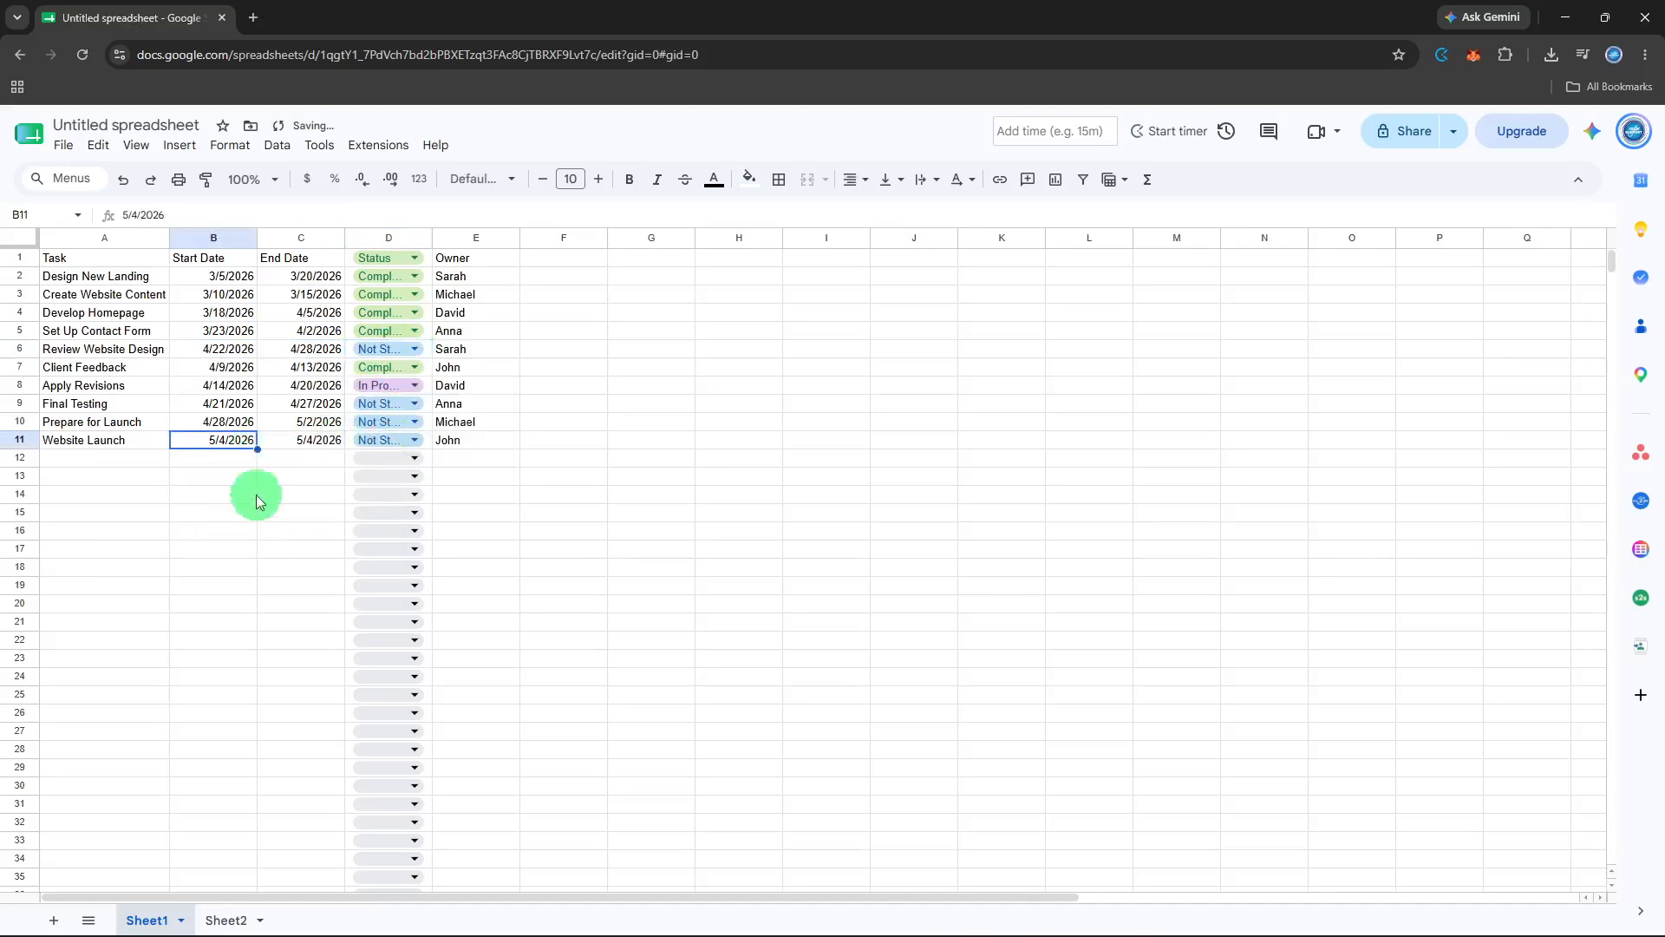
- Compare the Project_tasks template table on Sheet2 with the task list on Sheet1
left_click(242, 915)
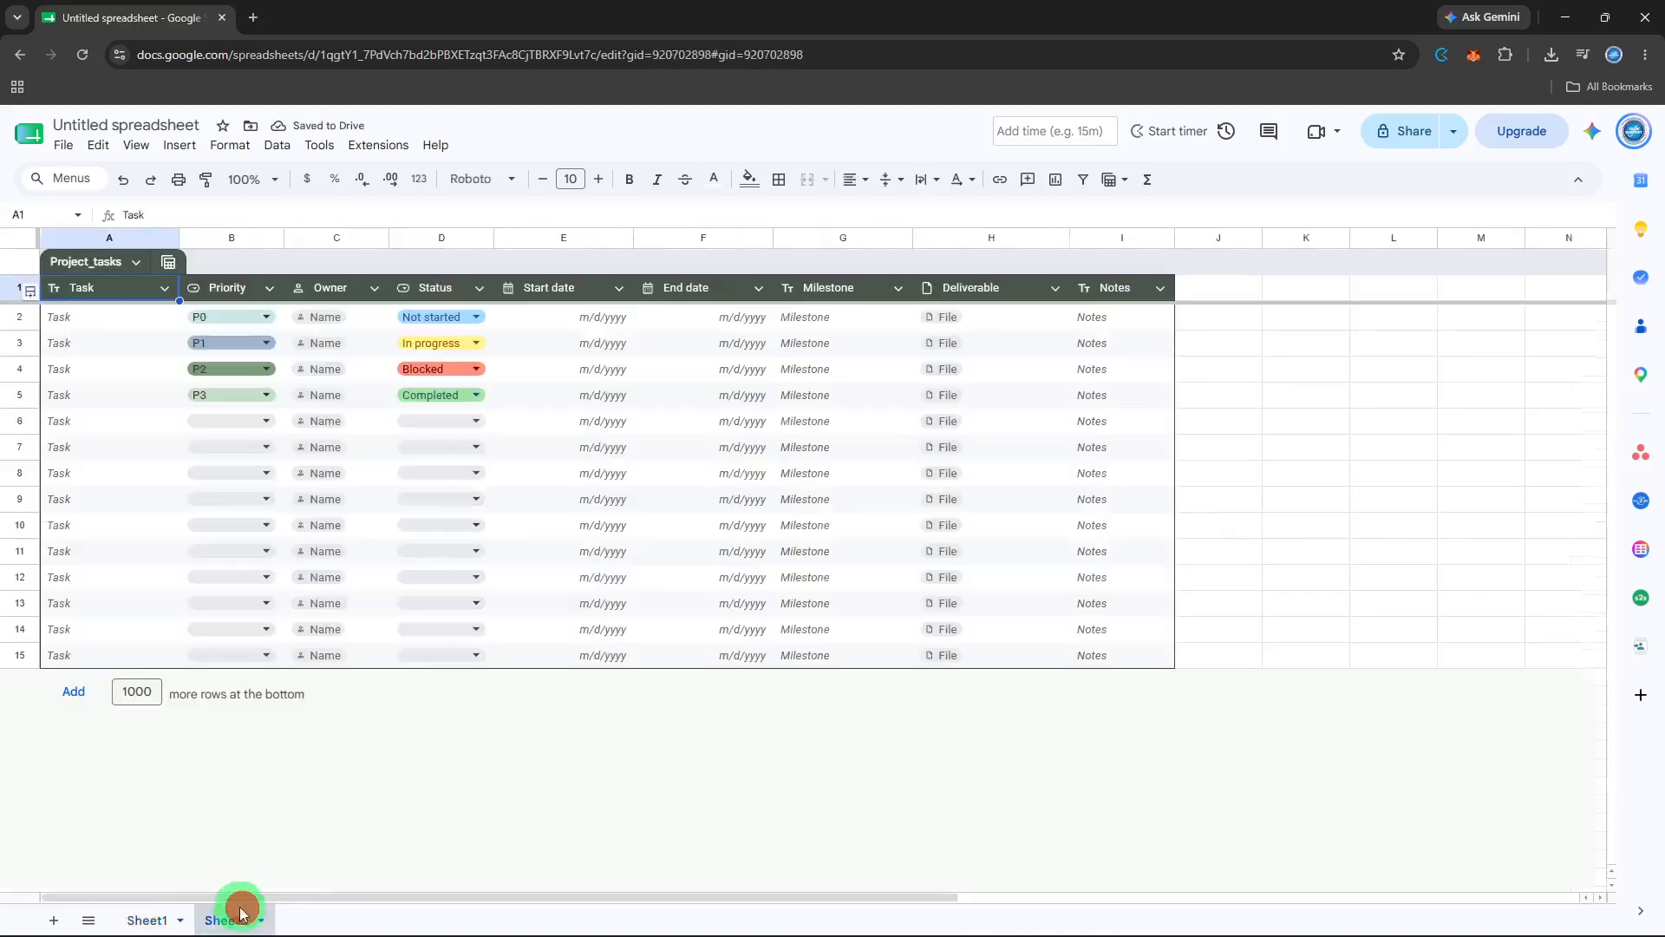
left_click(174, 906)
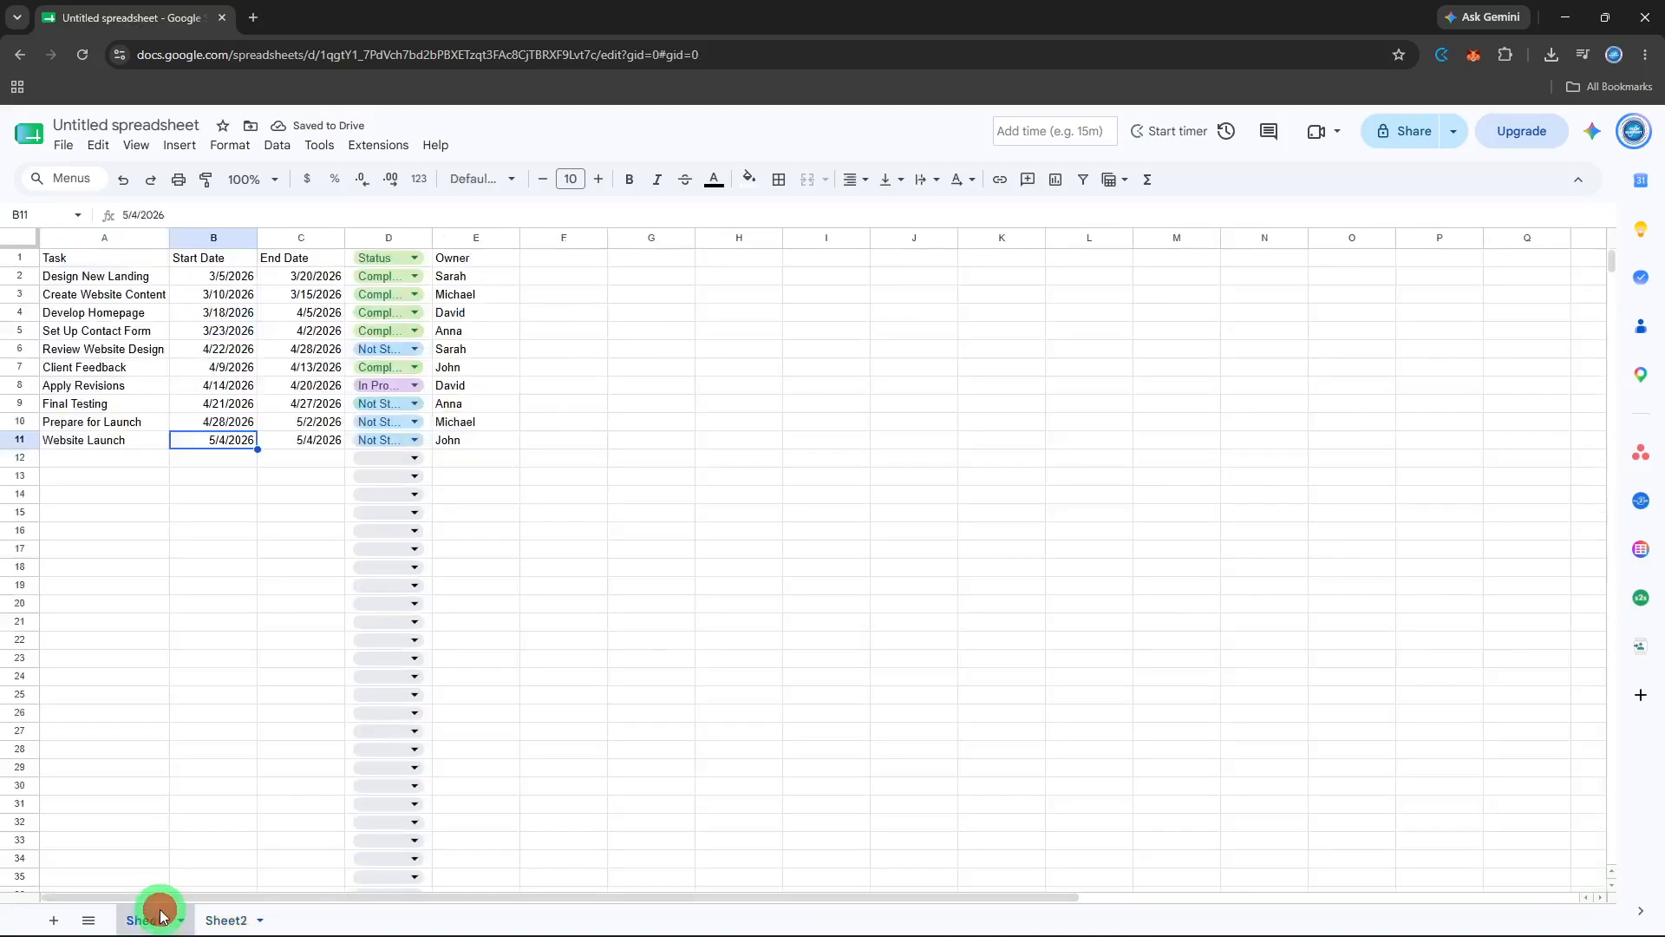
left_click(214, 352)
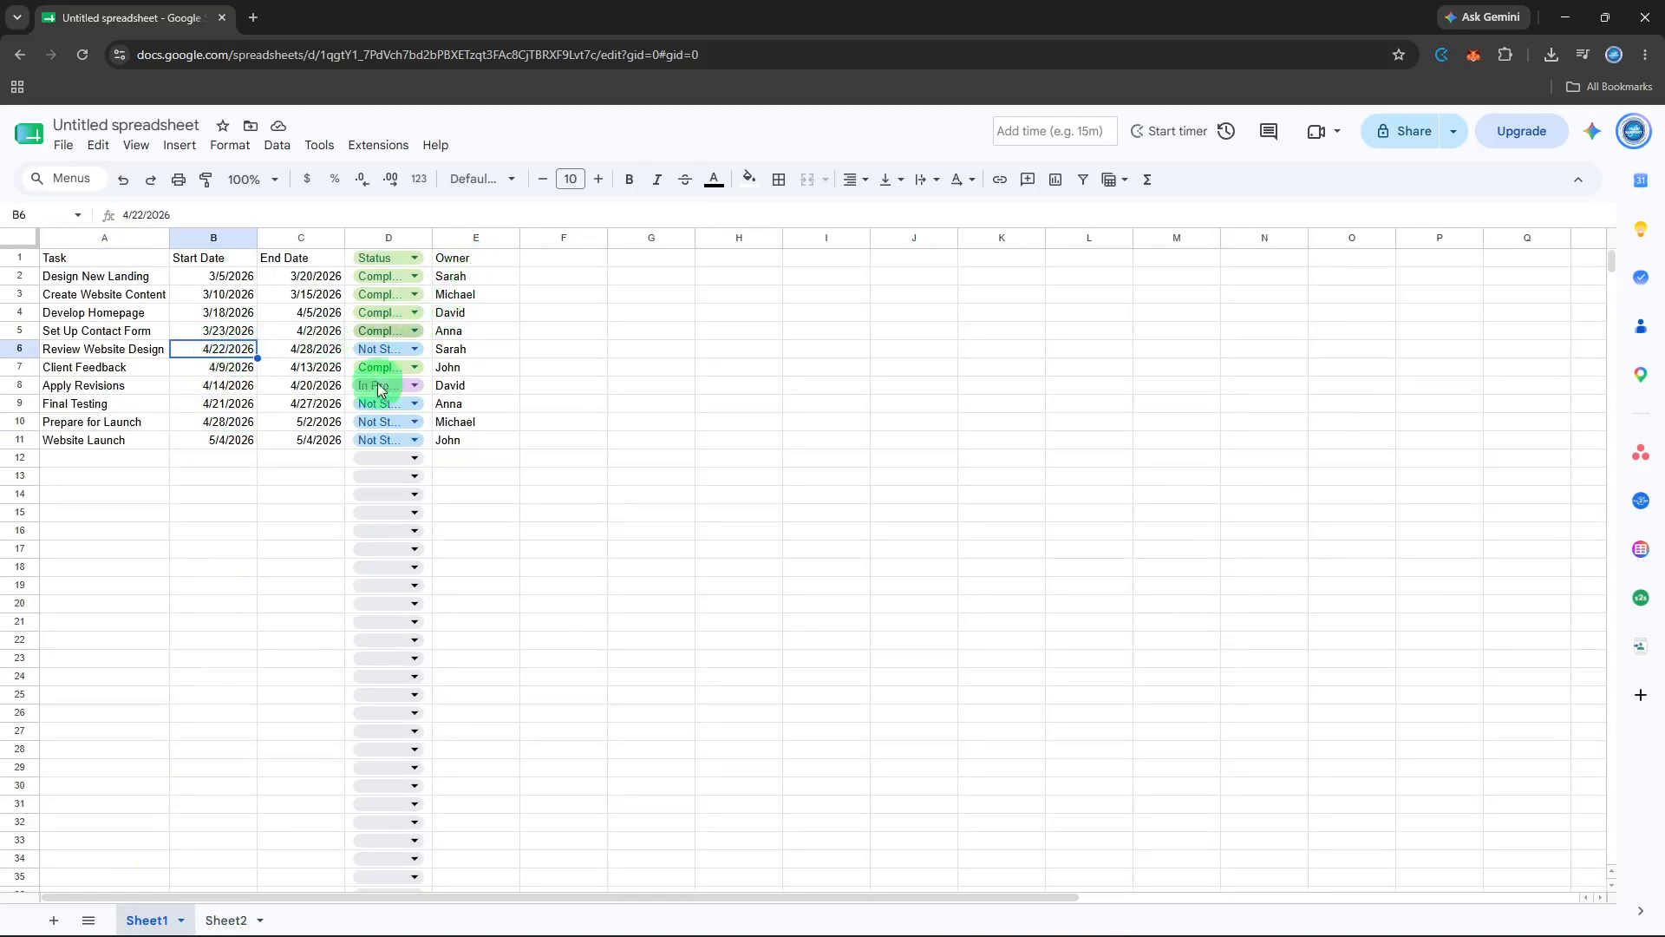
left_click(209, 919)
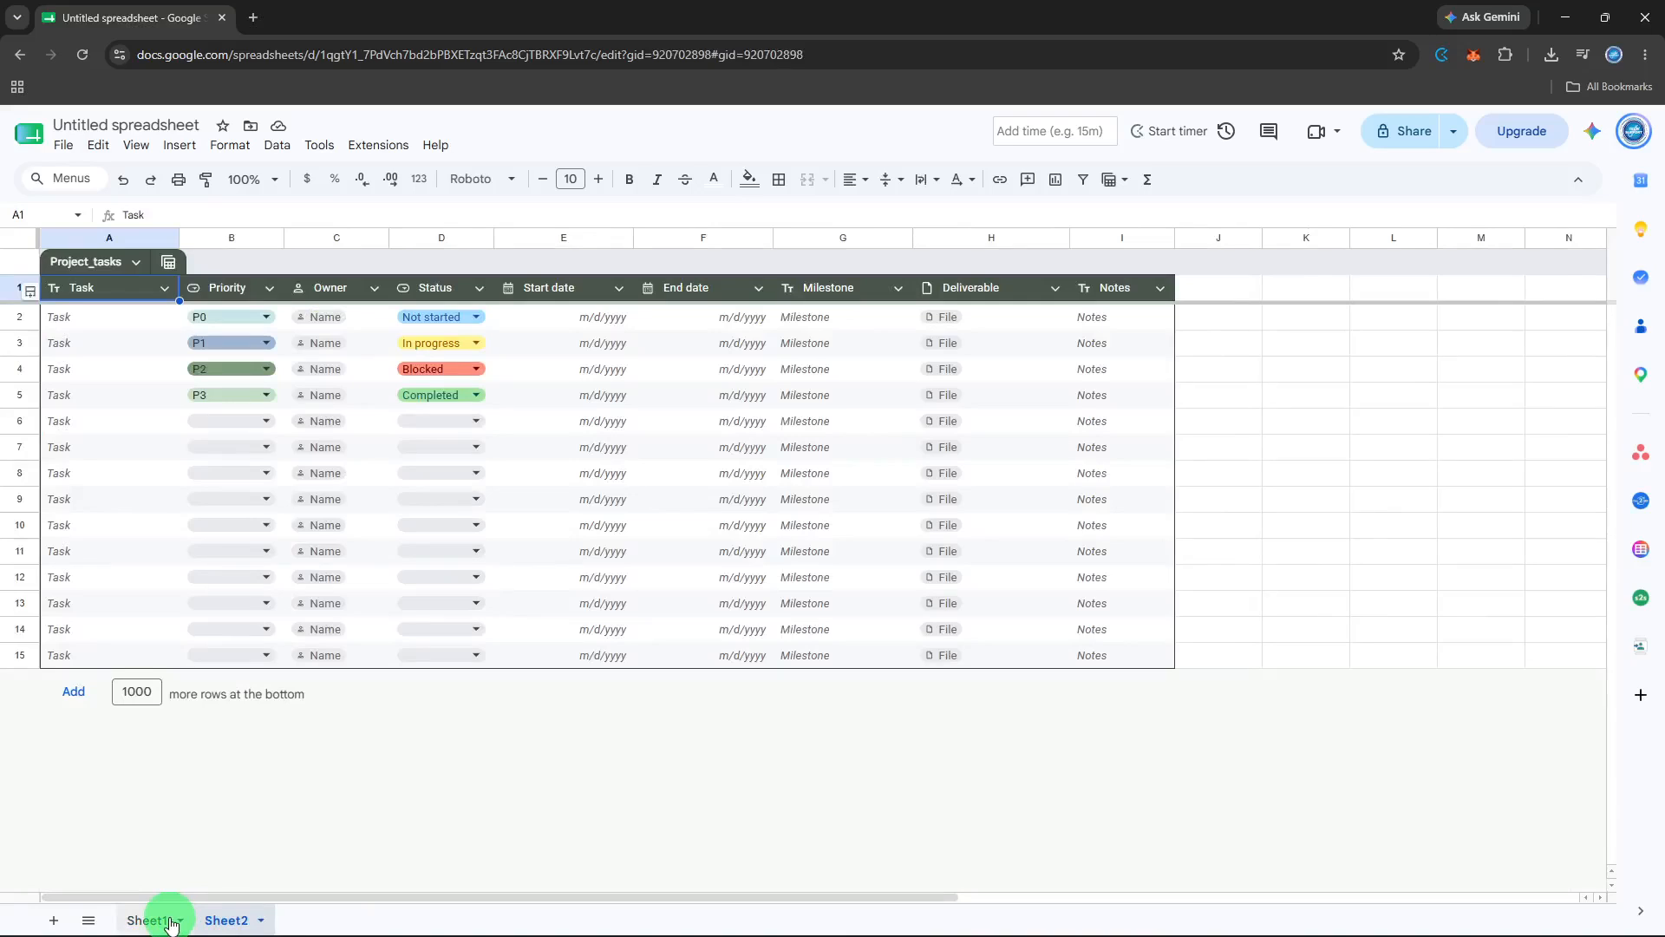
left_click(171, 922)
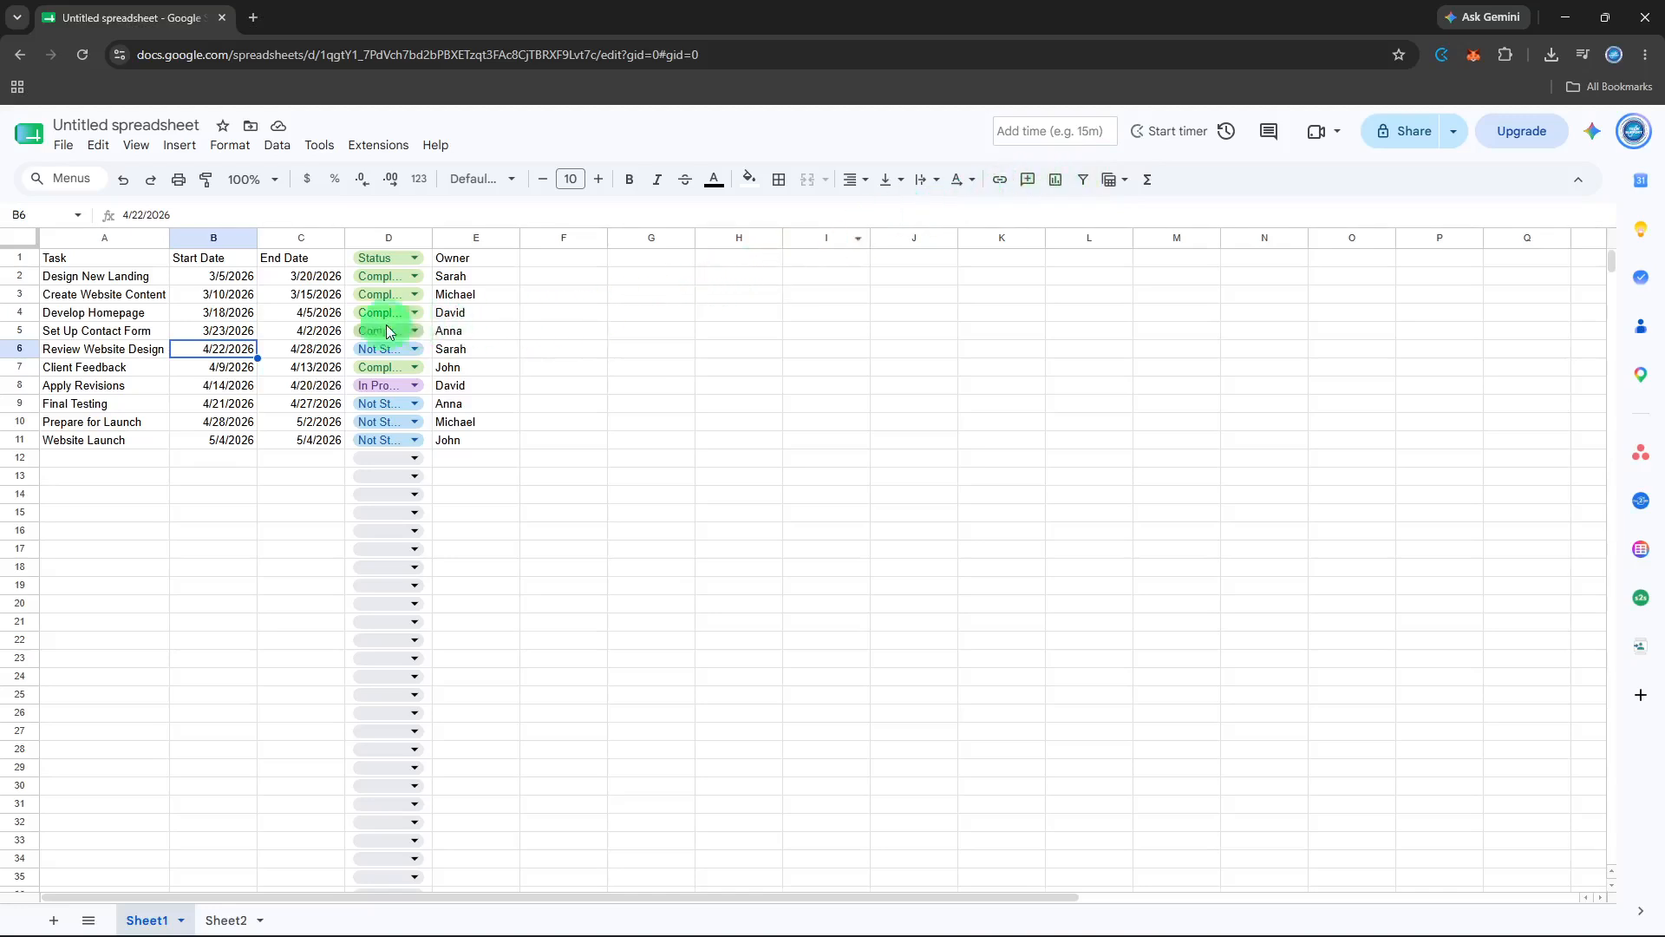
left_click(295, 317)
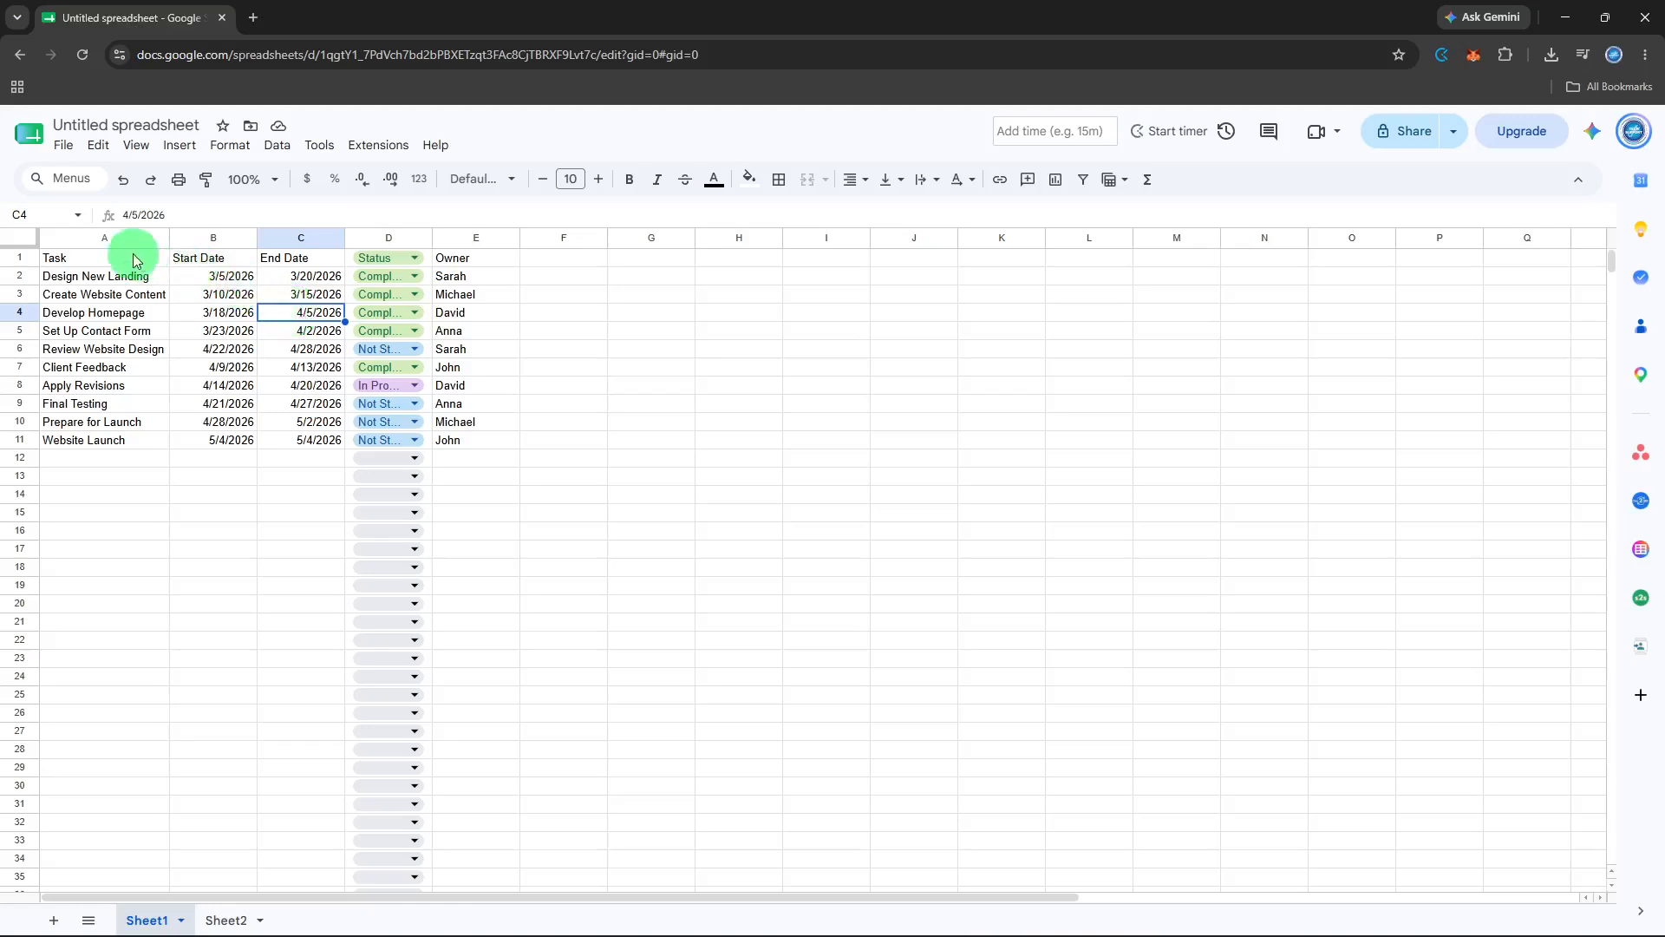
- Add a filter to the task list in A1:E11 and view the filter options of the Owner column
left_click_drag(57, 261, 483, 442)
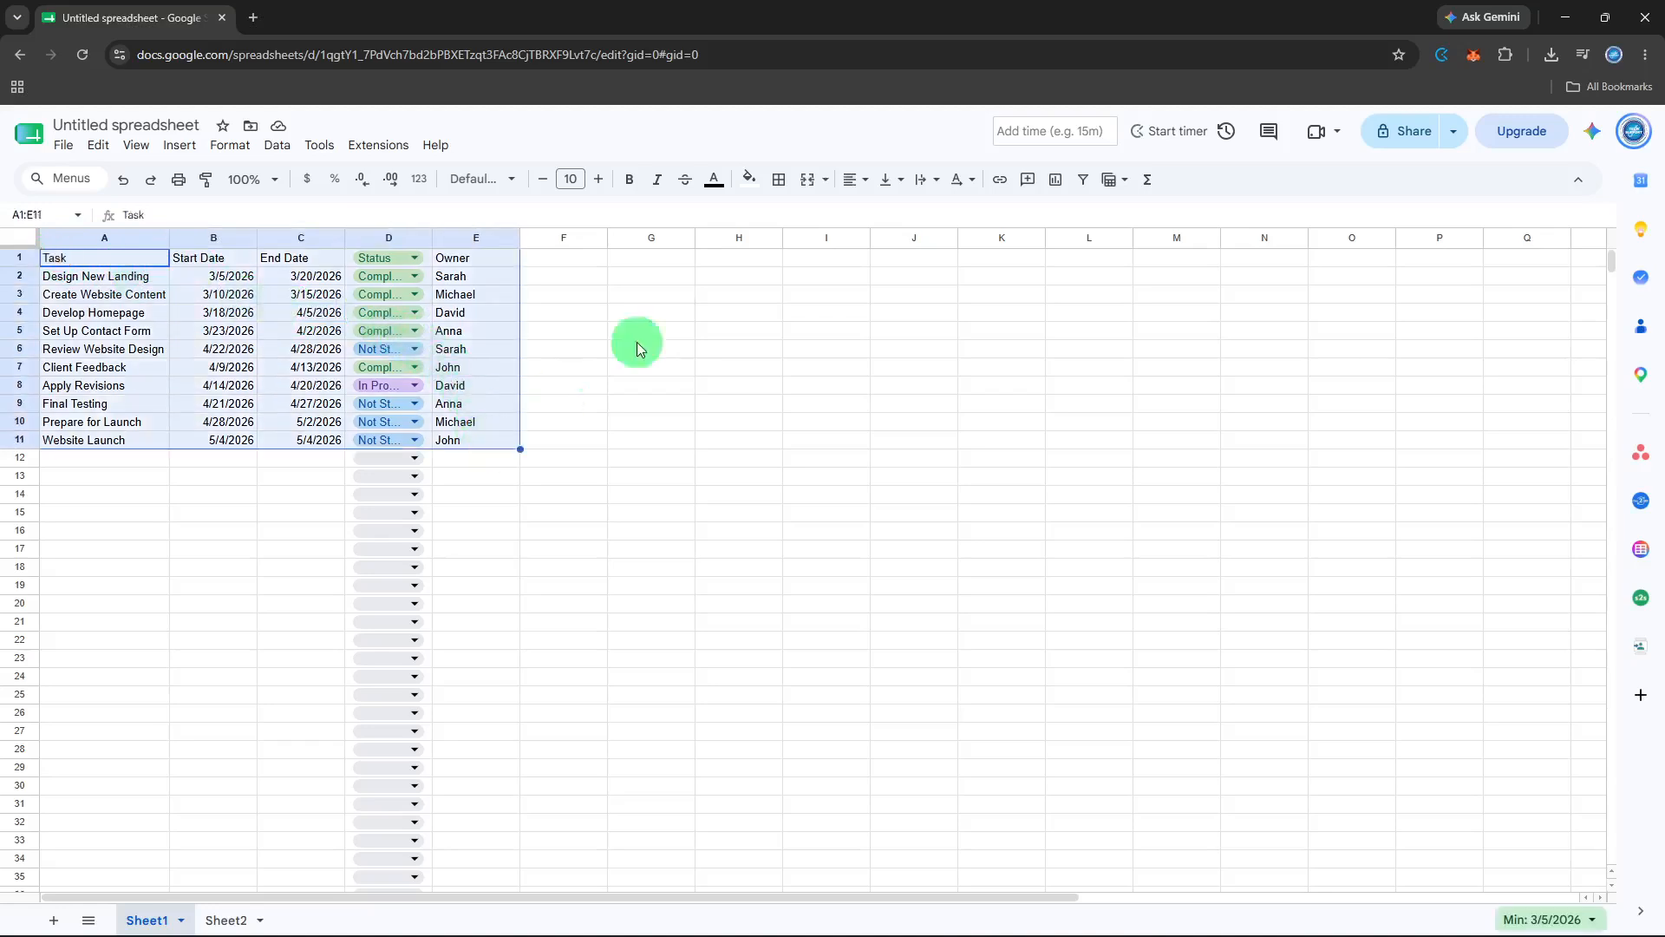
left_click(1081, 179)
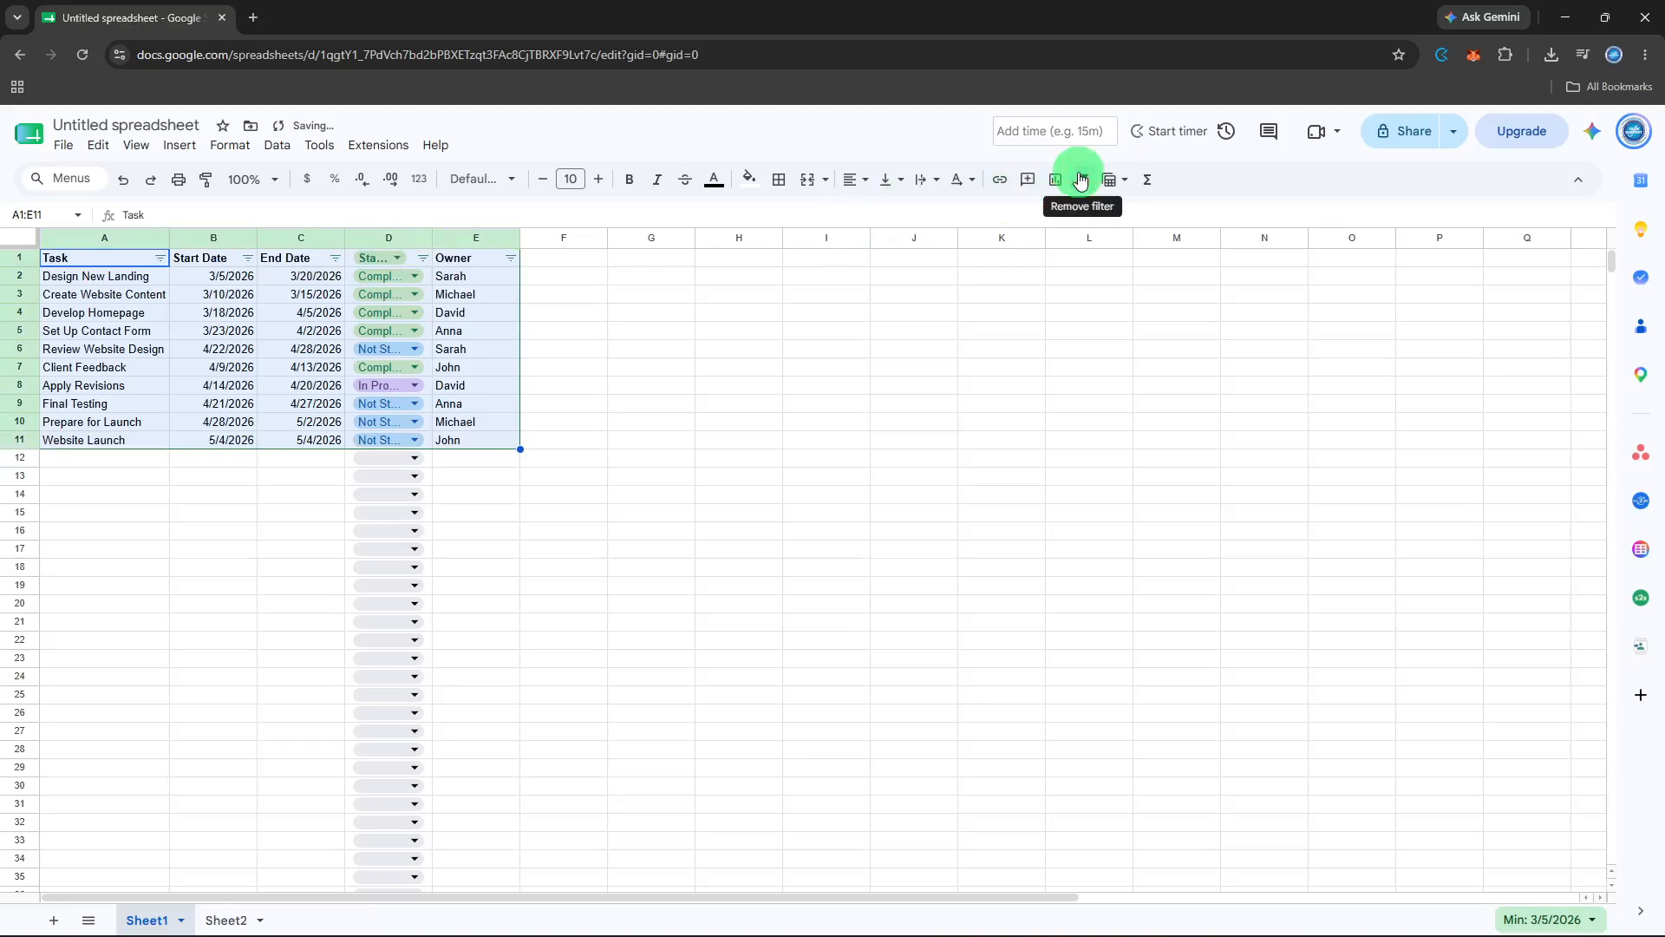
left_click(425, 259)
left_click(464, 258)
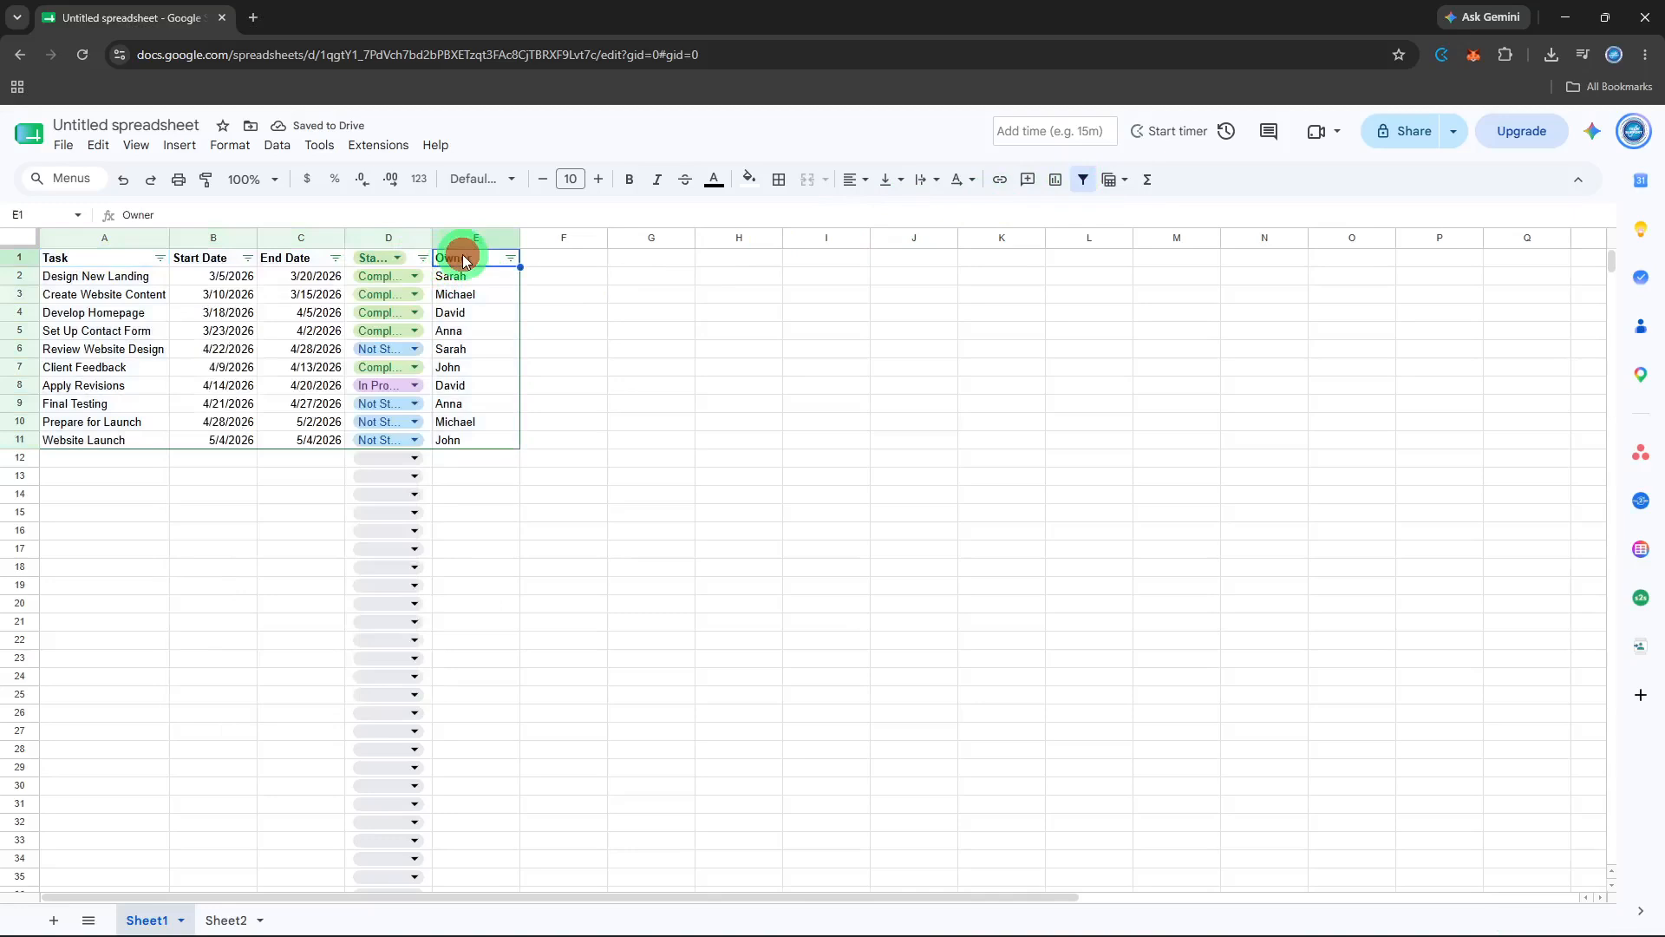
left_click(511, 258)
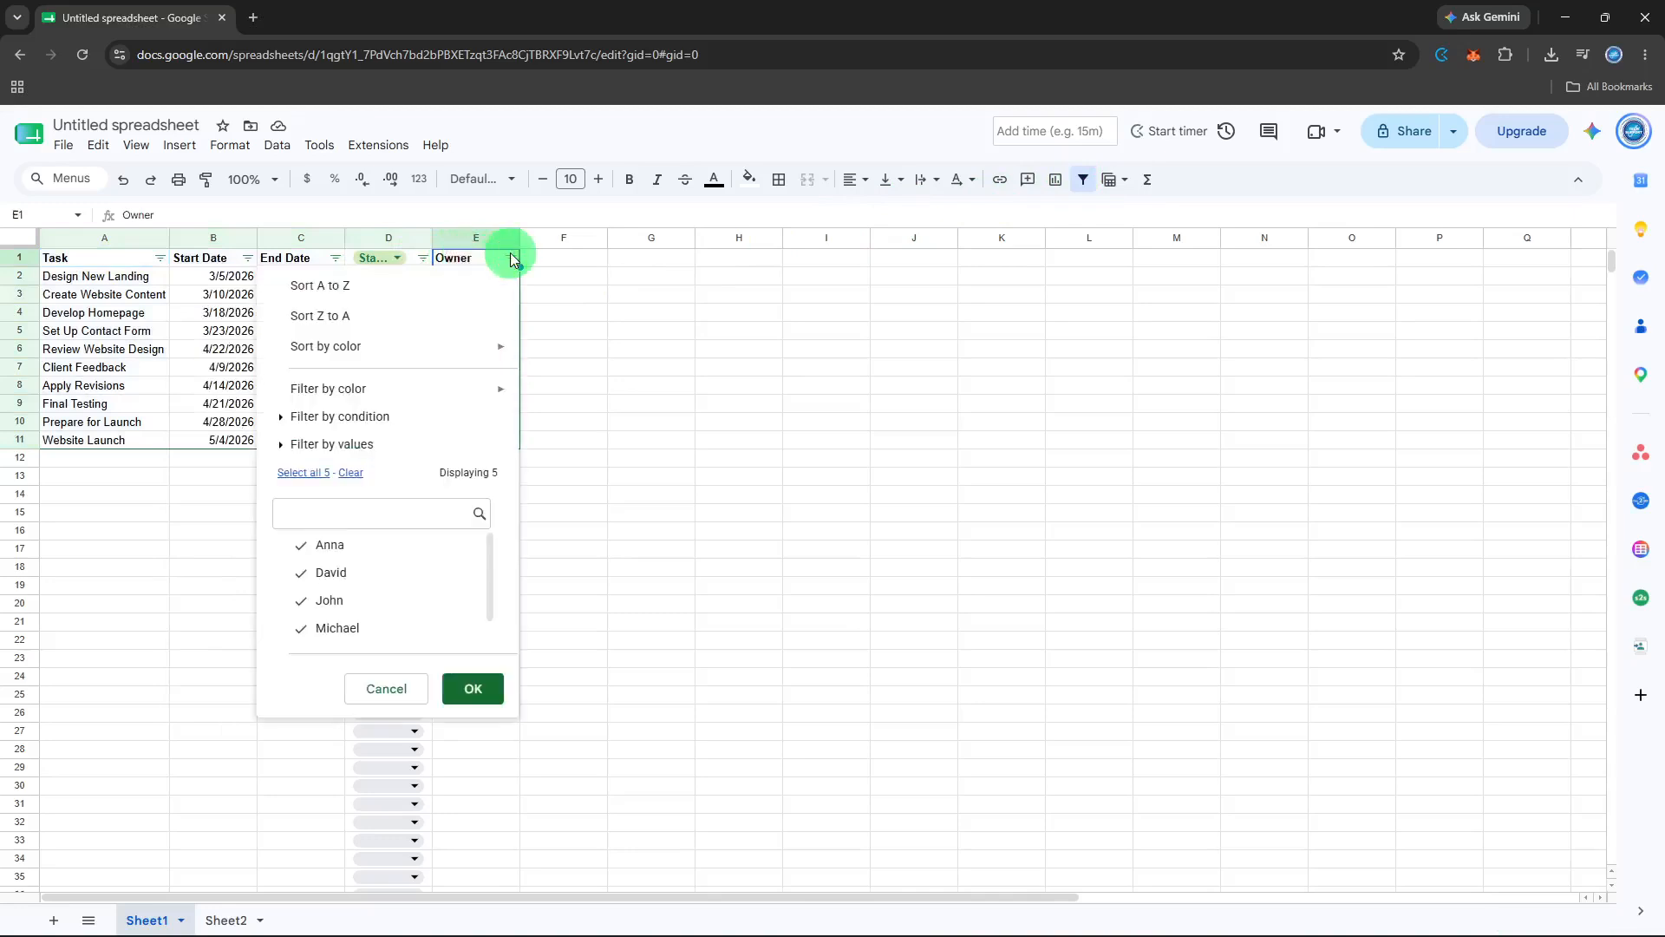
left_click(309, 263)
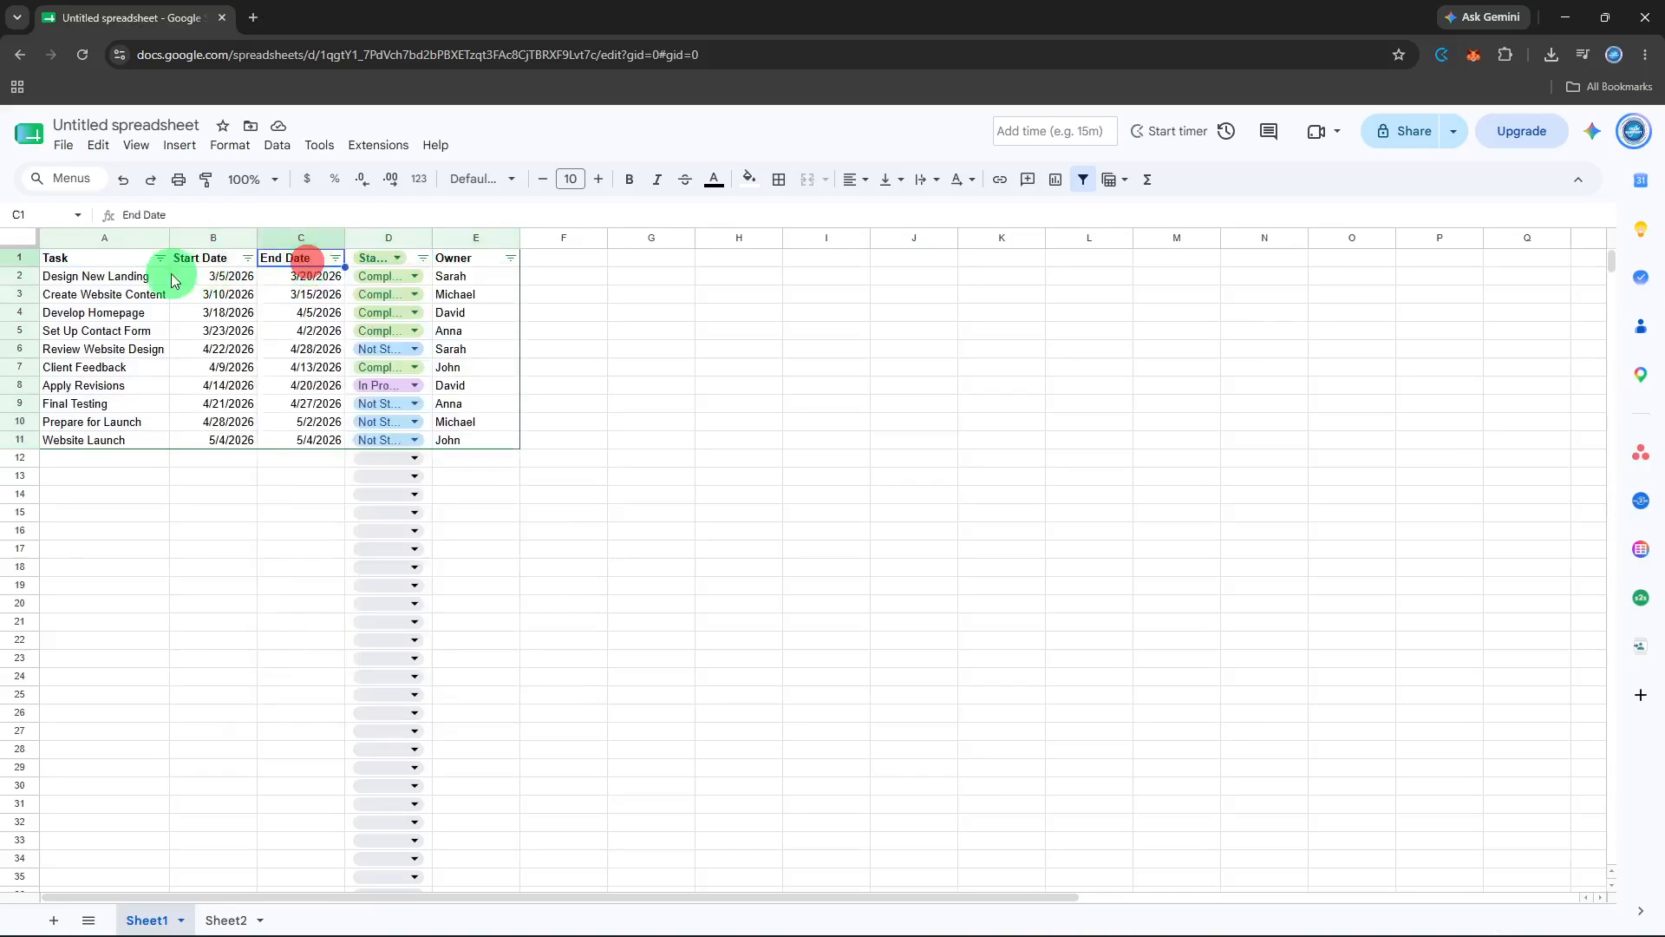
- Add a data validation rule to the whole Start Date column with the criterion Is valid date
left_click(232, 247)
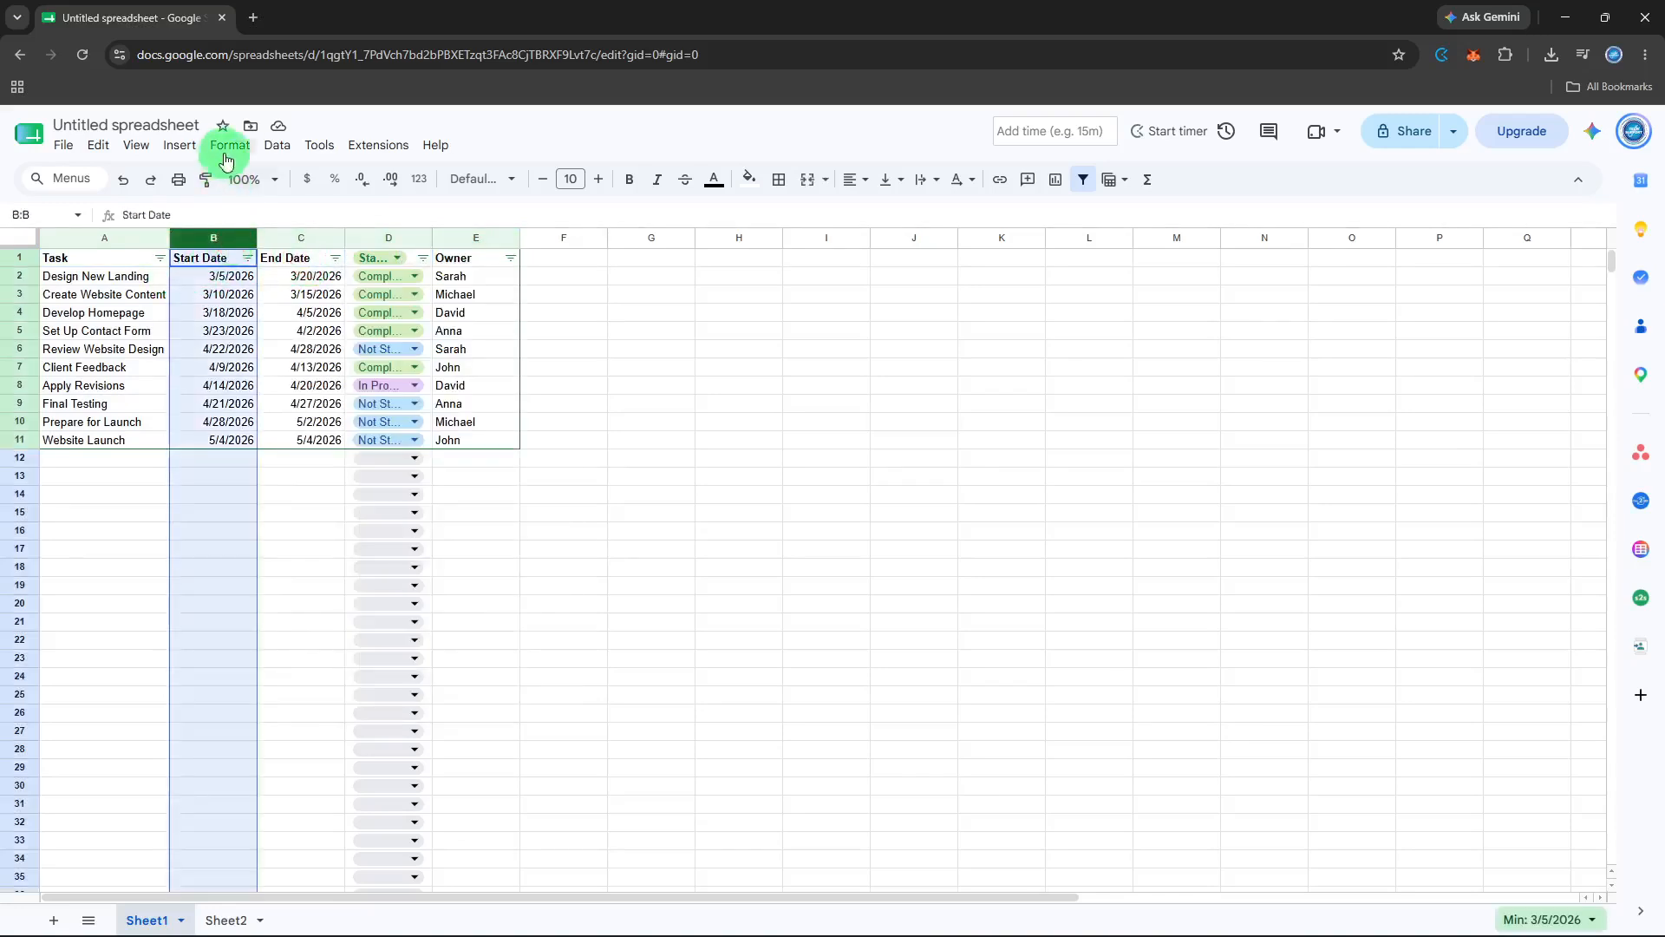
left_click(276, 145)
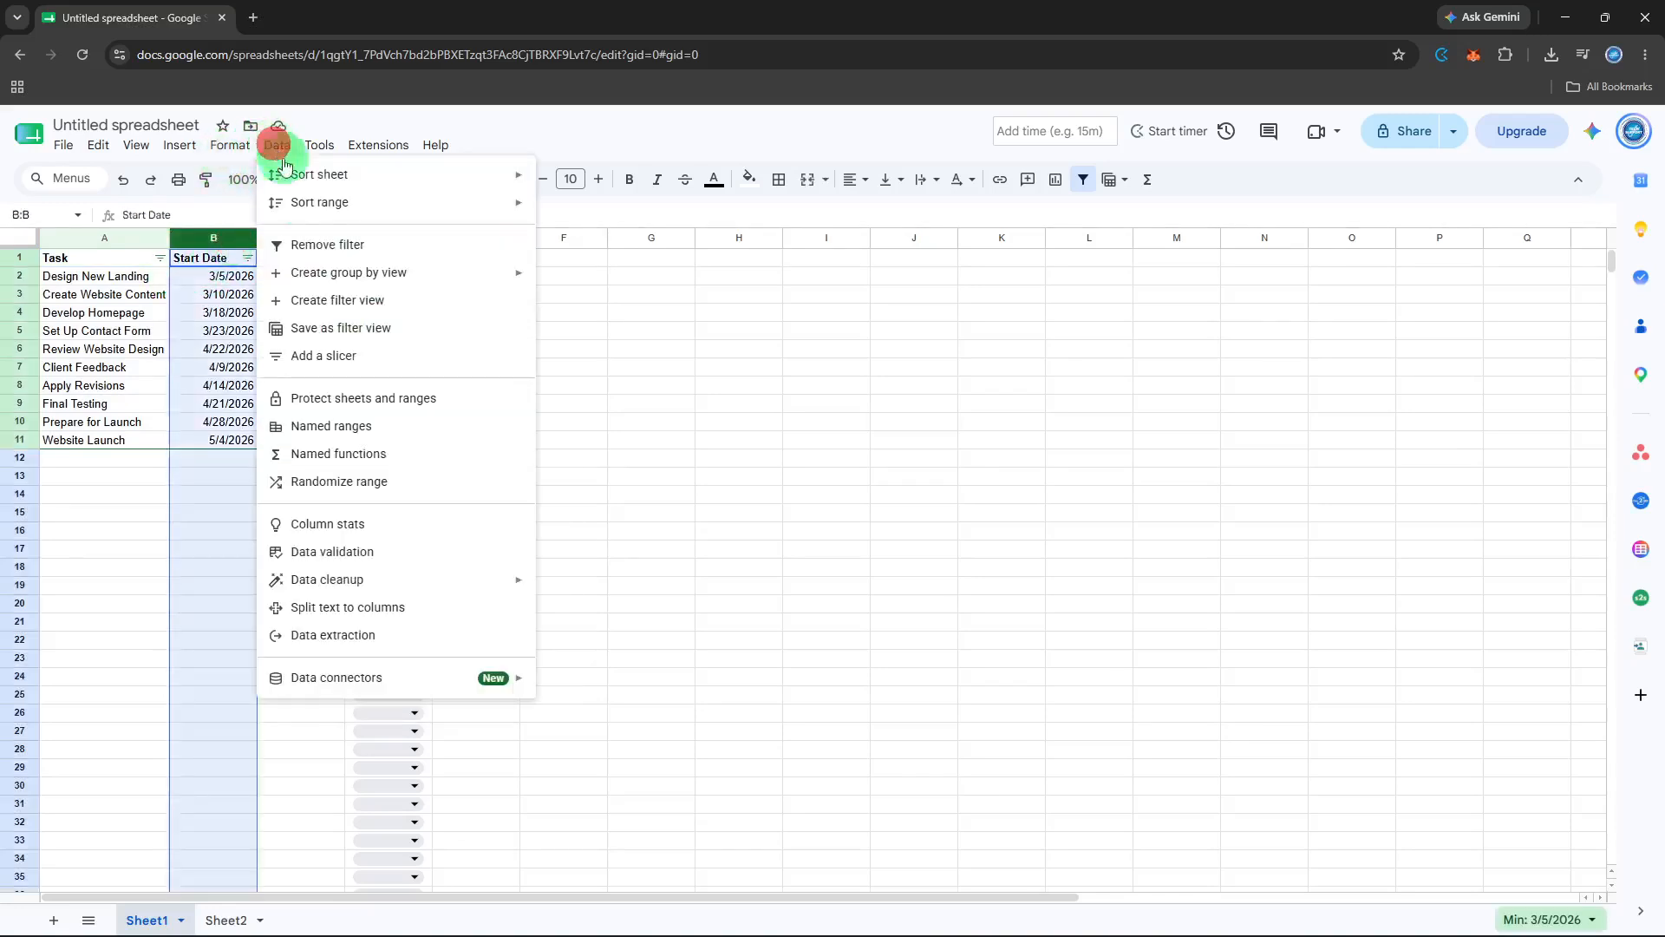
left_click(384, 552)
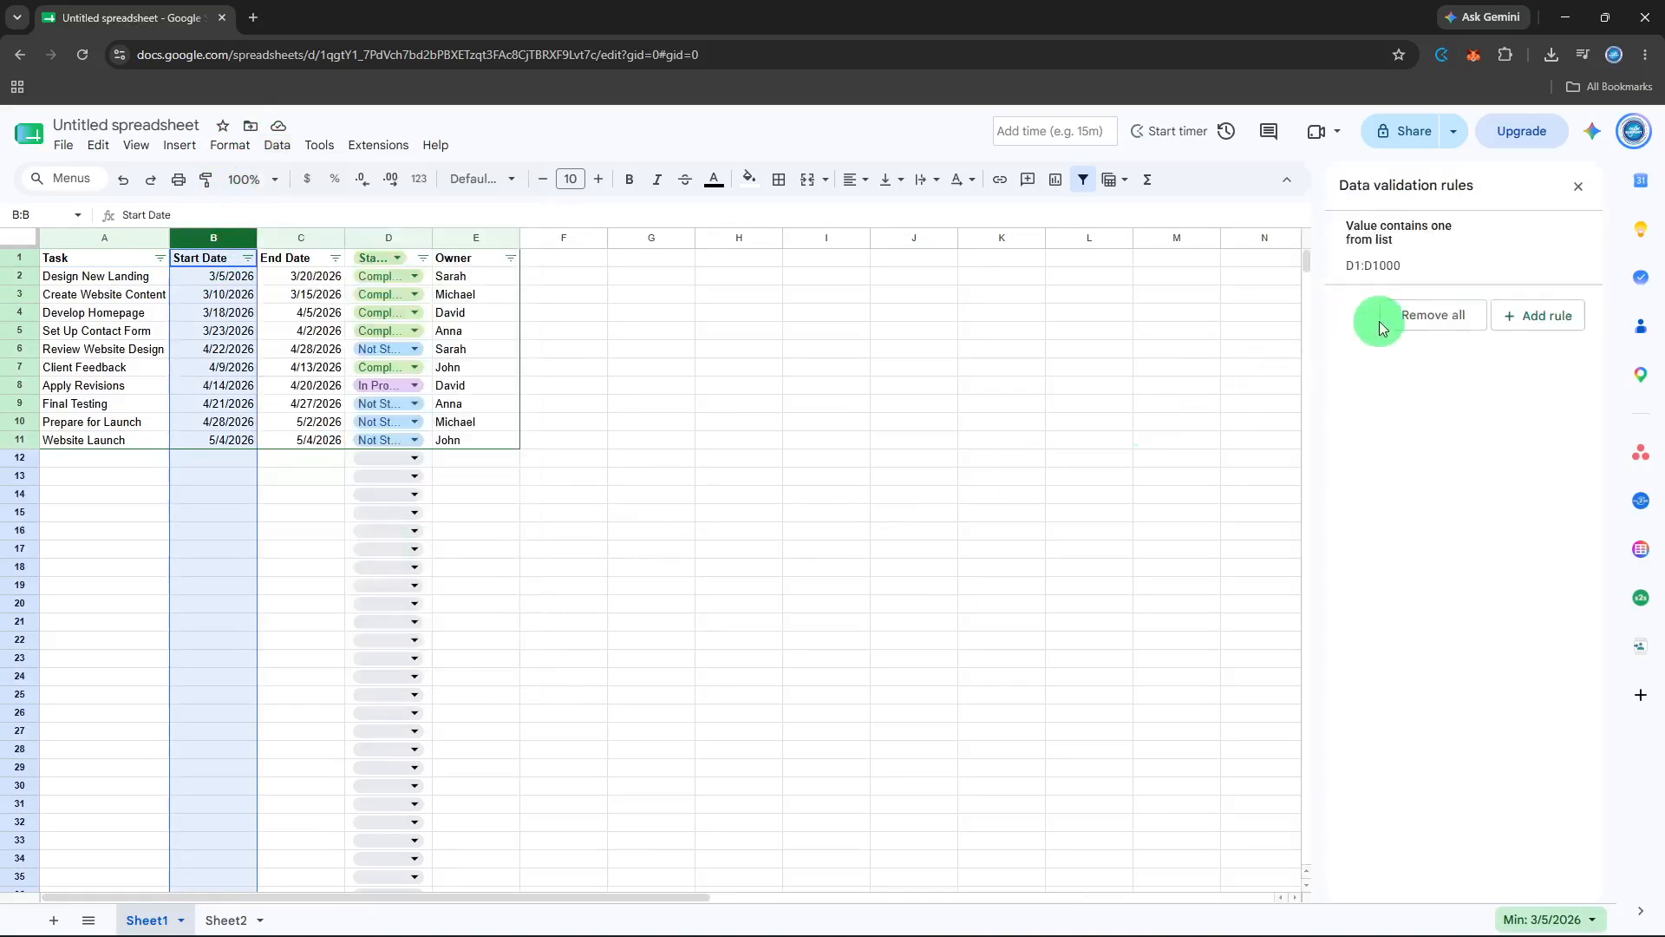
left_click(1529, 322)
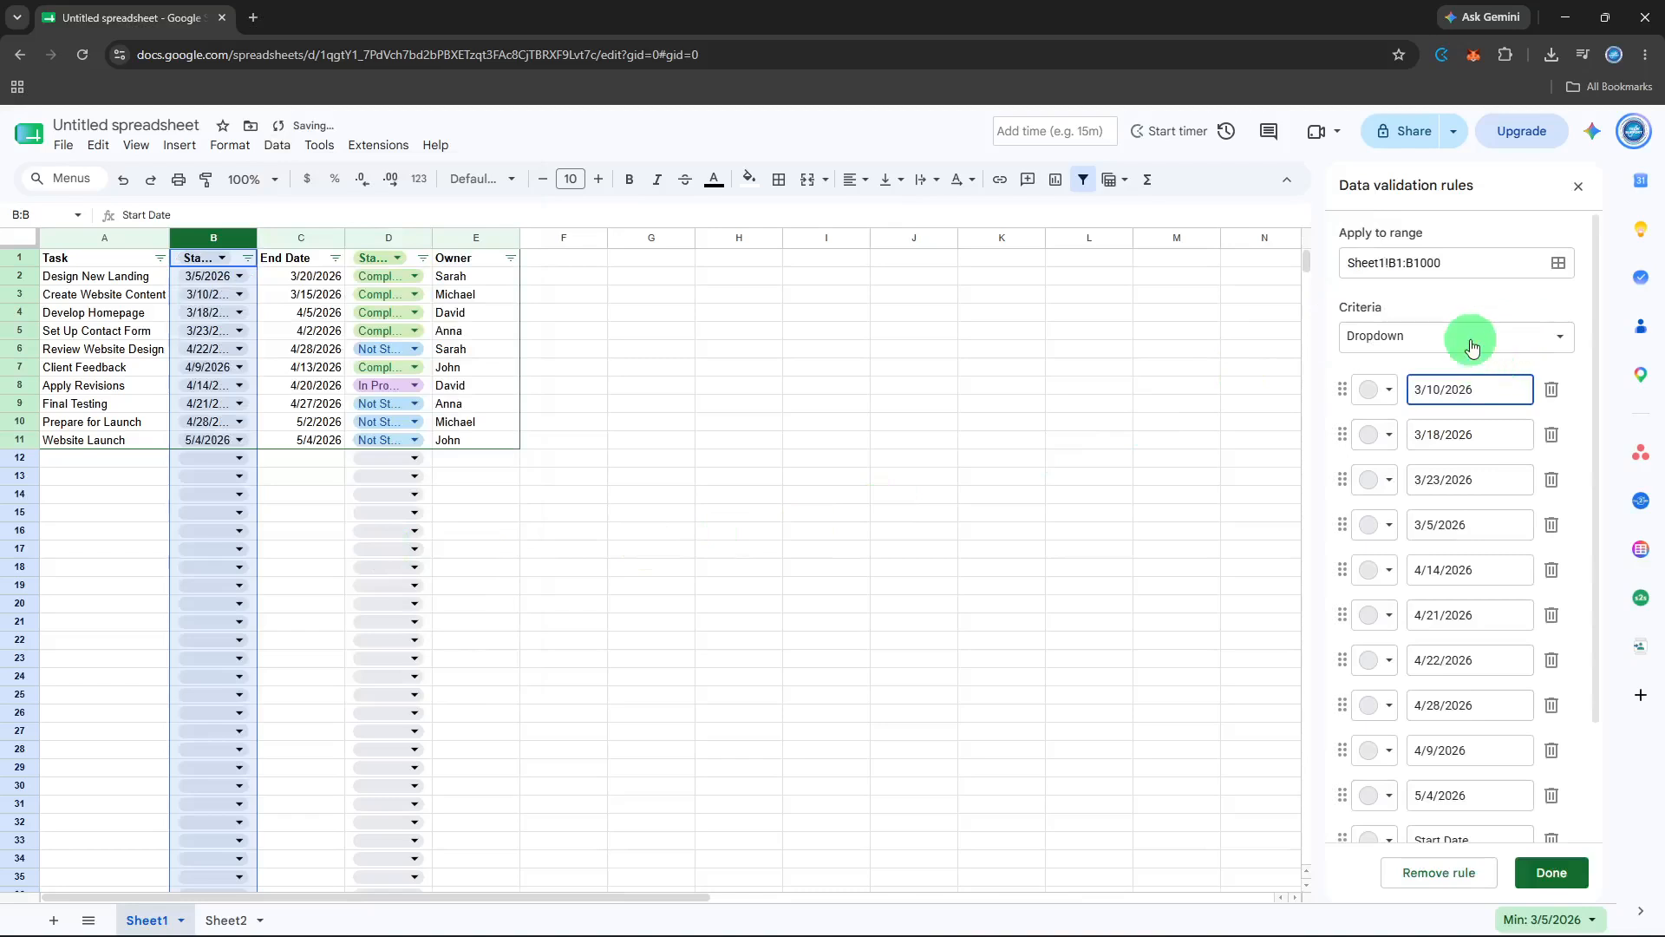
left_click(1466, 336)
left_click(1450, 558)
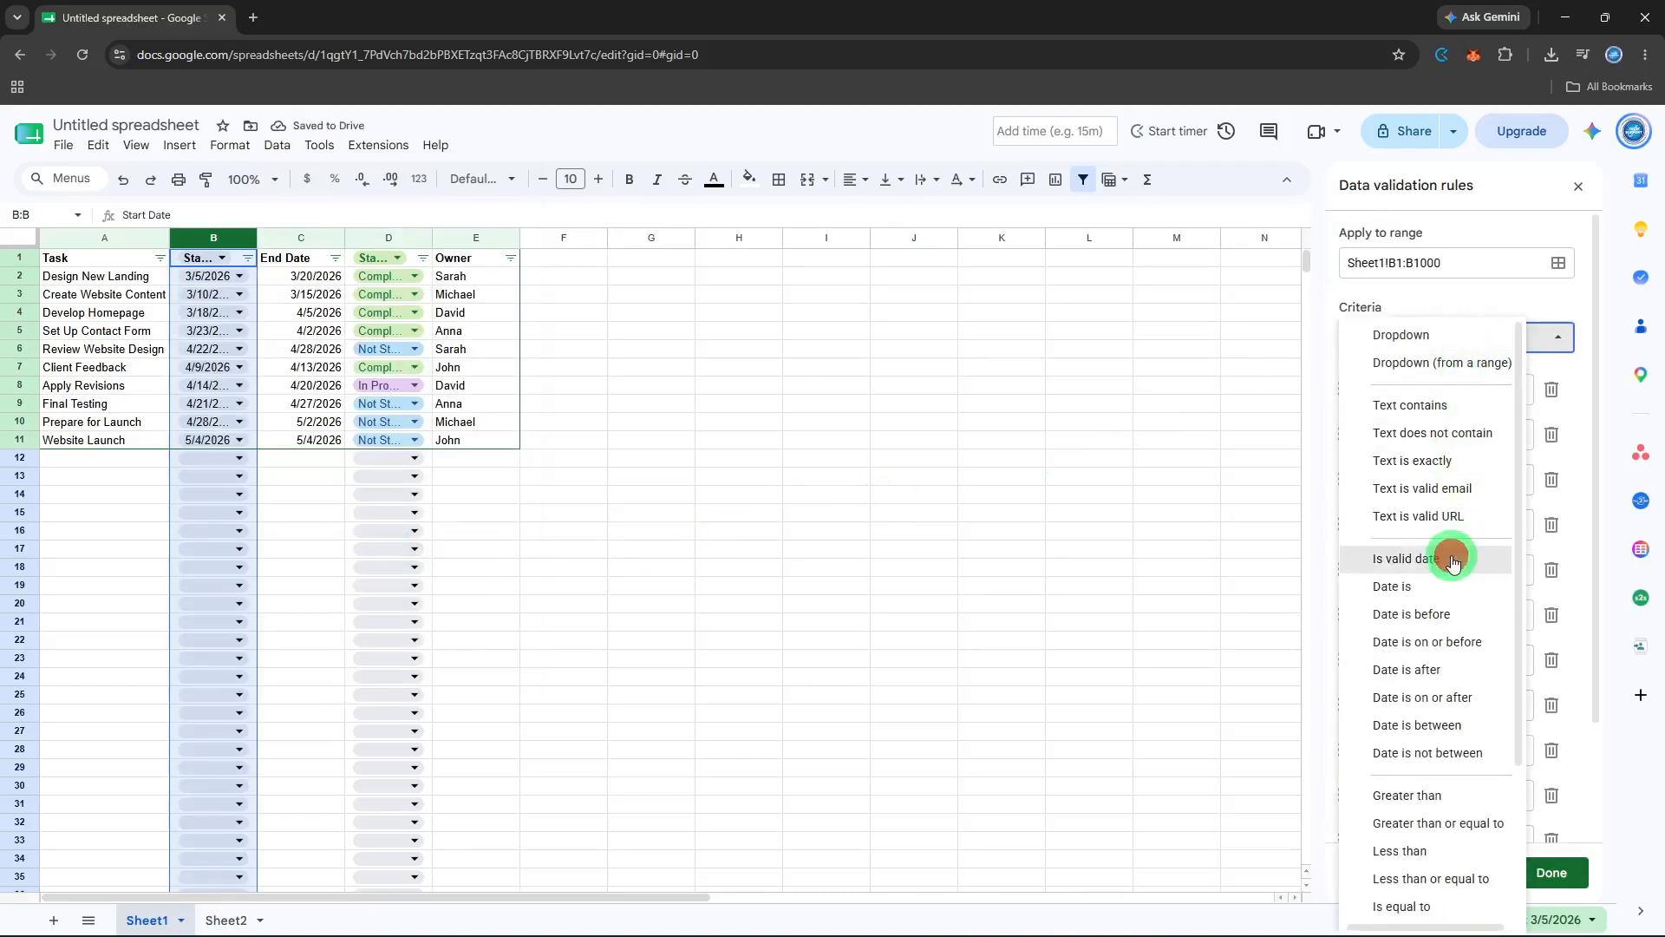
left_click(1592, 874)
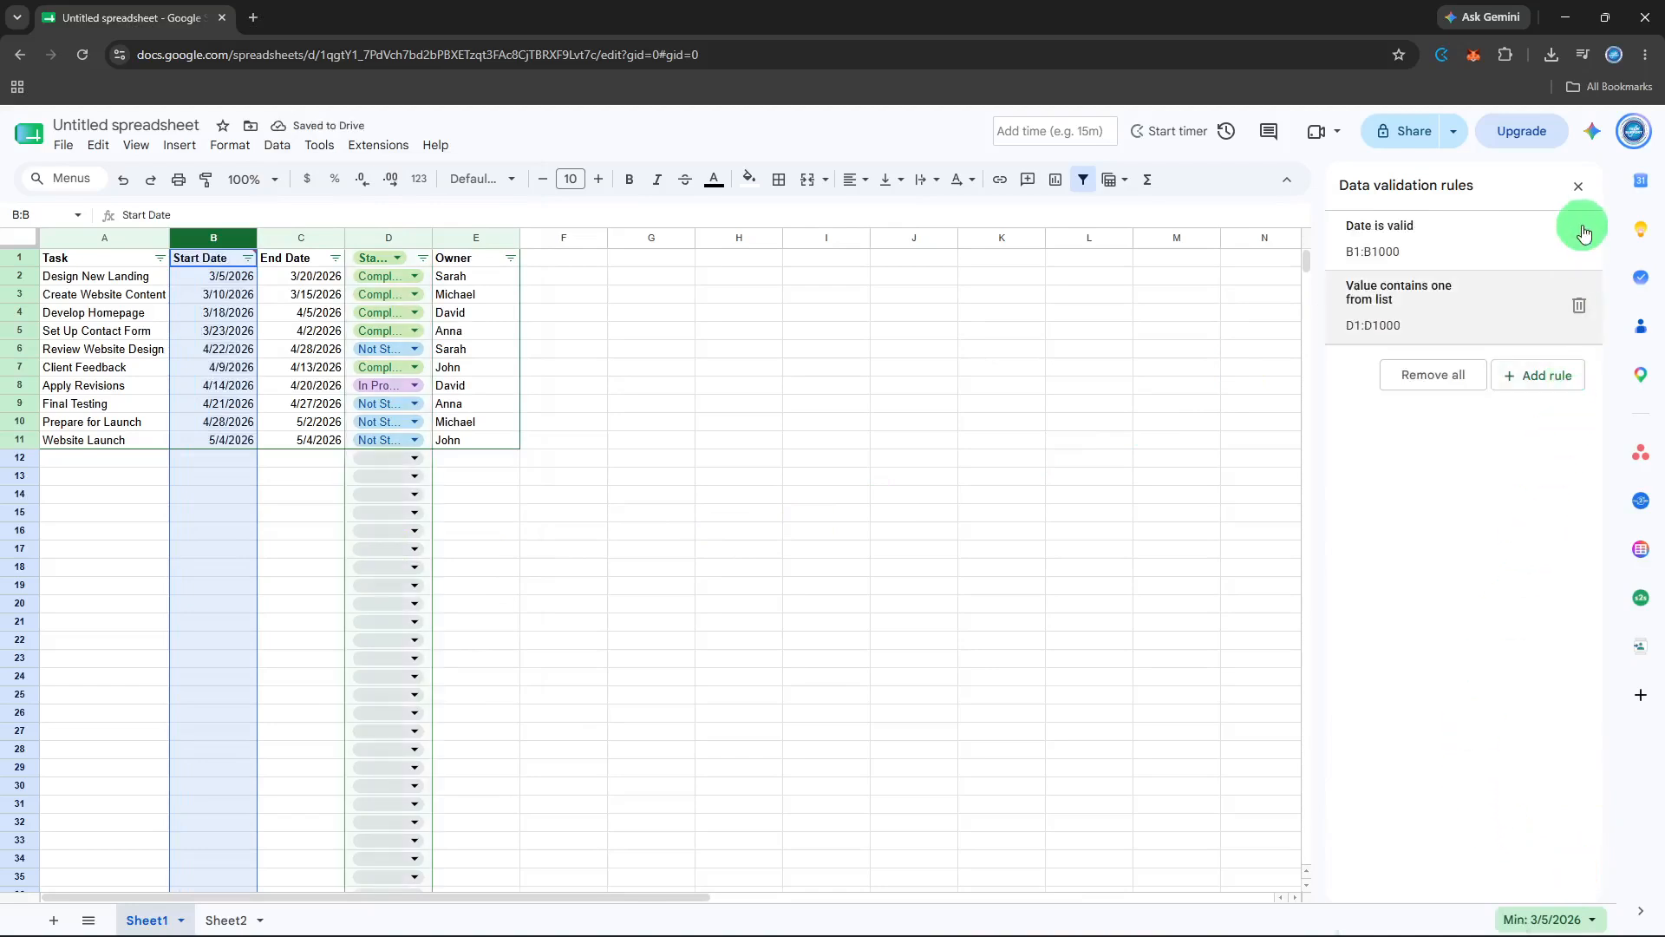
left_click(1579, 187)
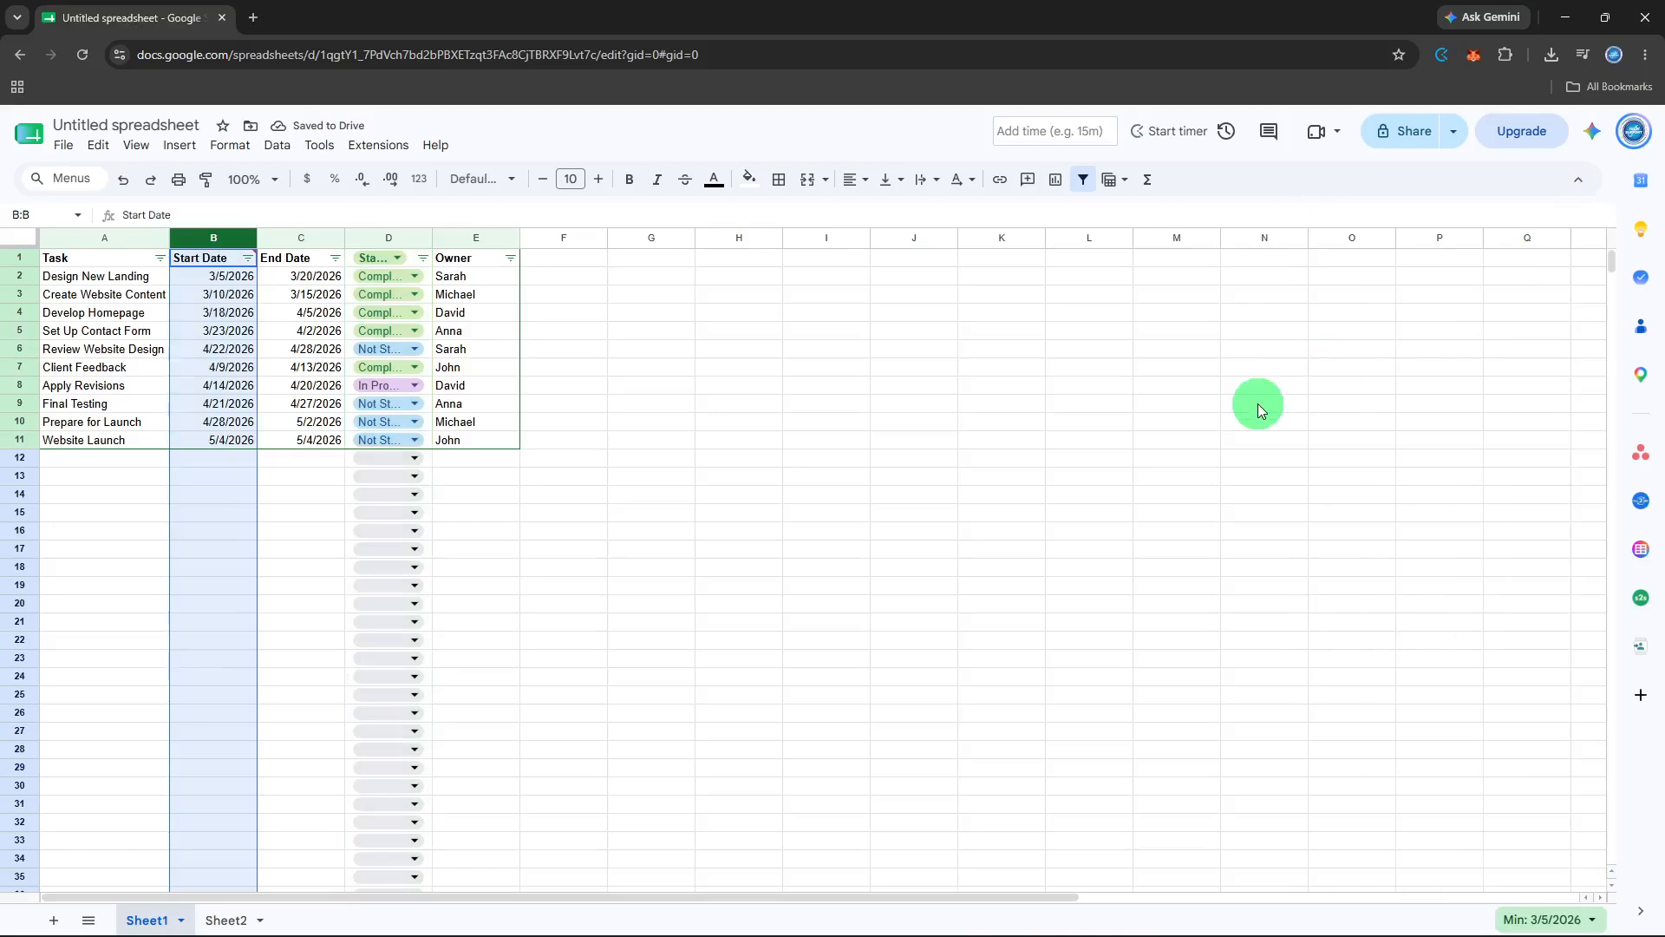